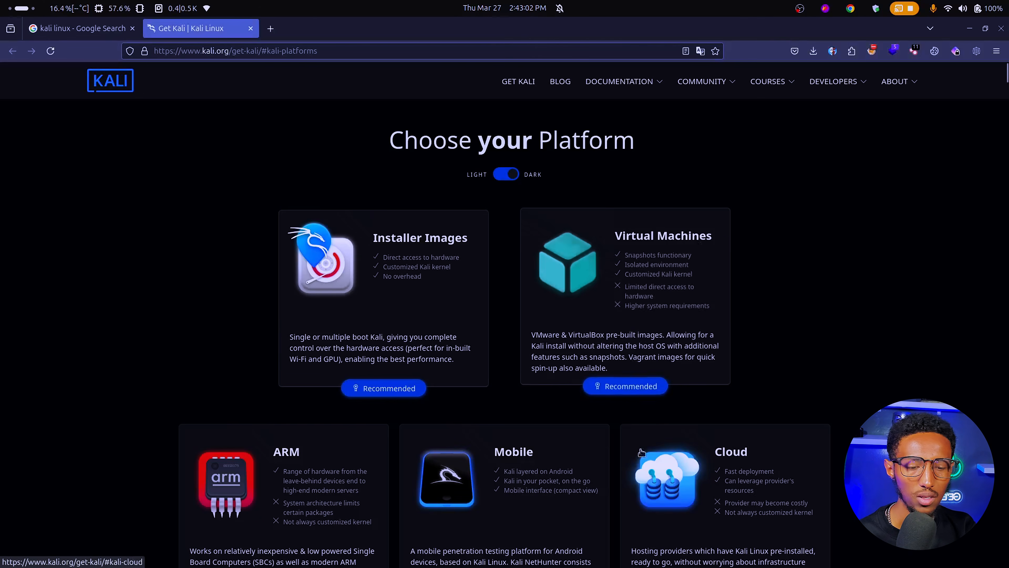
Review the platform options on the Get Kali page and open the Installer Images section
scroll(286, 342, "down", 3)
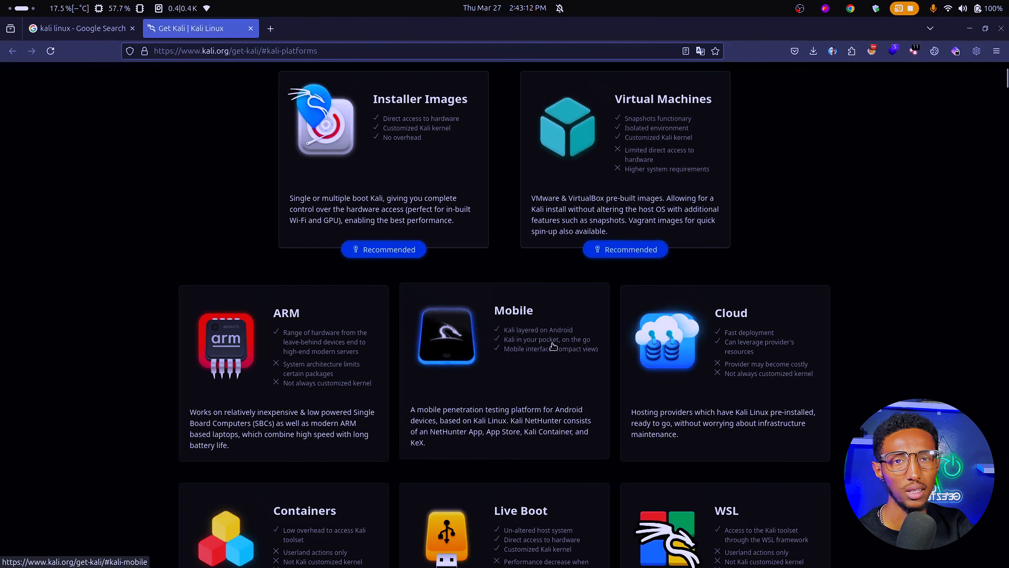
scroll(768, 322, "down", 2)
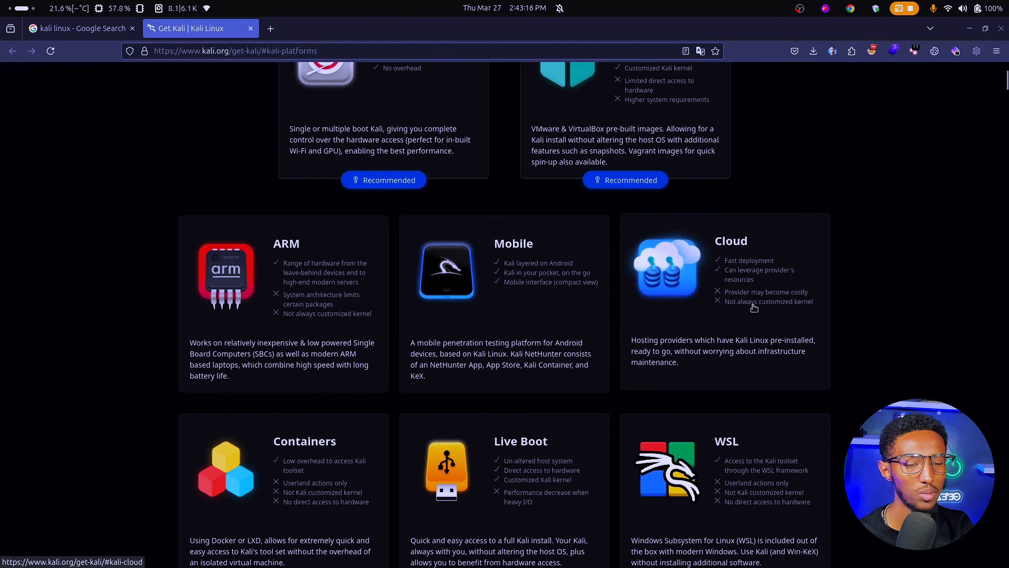
scroll(328, 398, "down", 4)
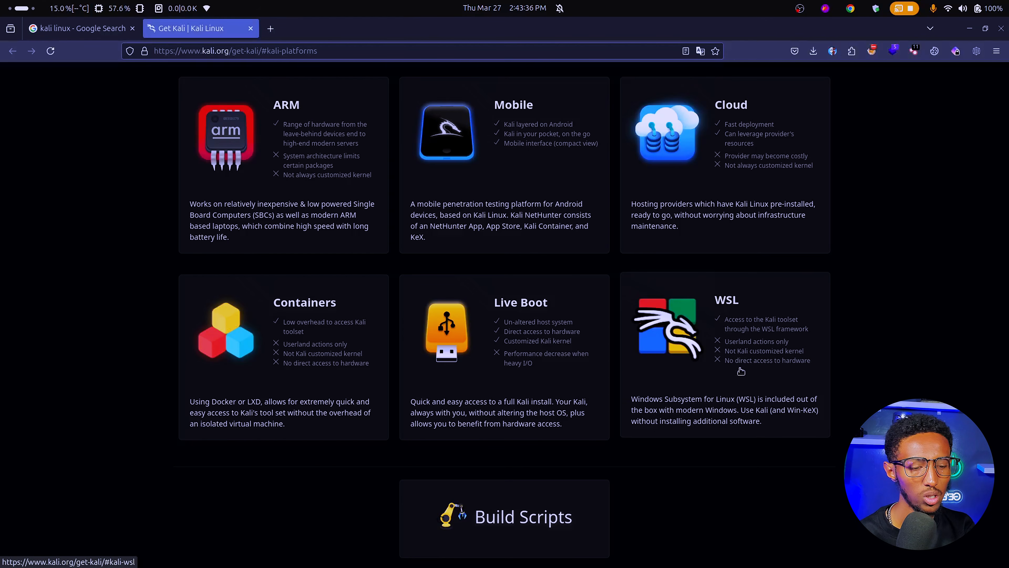
scroll(755, 397, "down", 1)
scroll(771, 412, "up", 6)
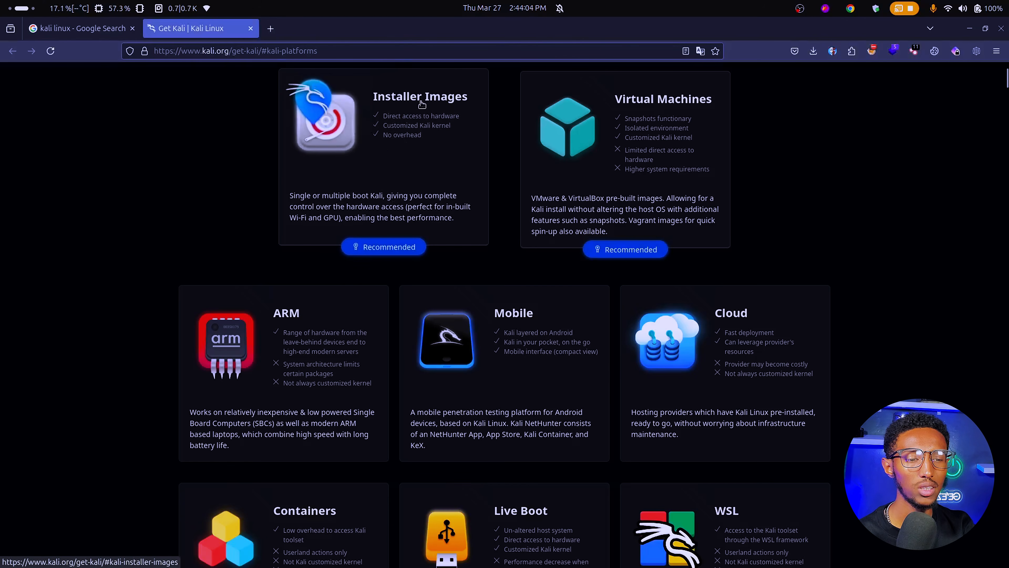
left_click(385, 107)
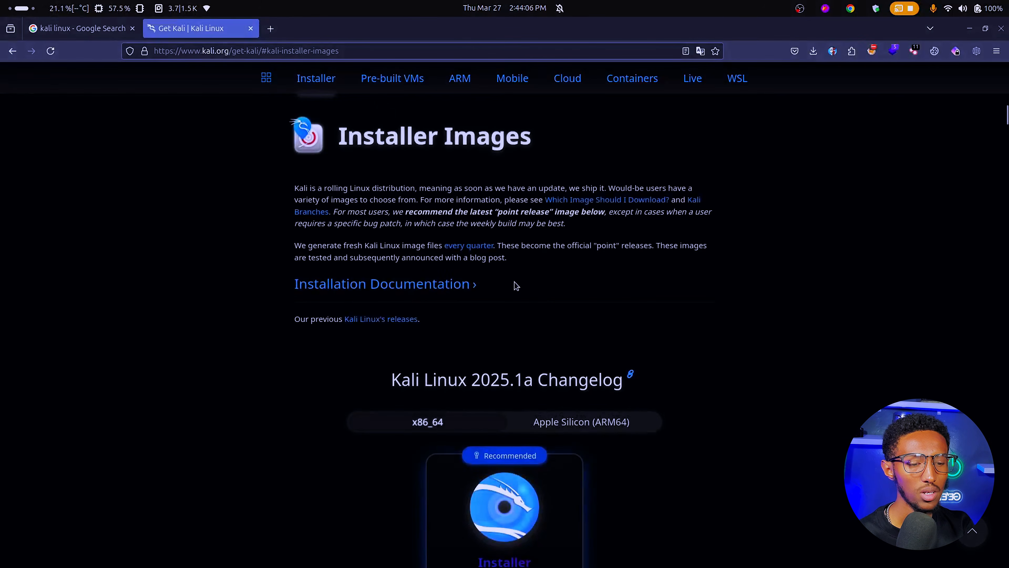
Enlarge the Installer Images page and examine the Installer, Weekly, NetInstaller and Everything download options
scroll(516, 286, "down", 5)
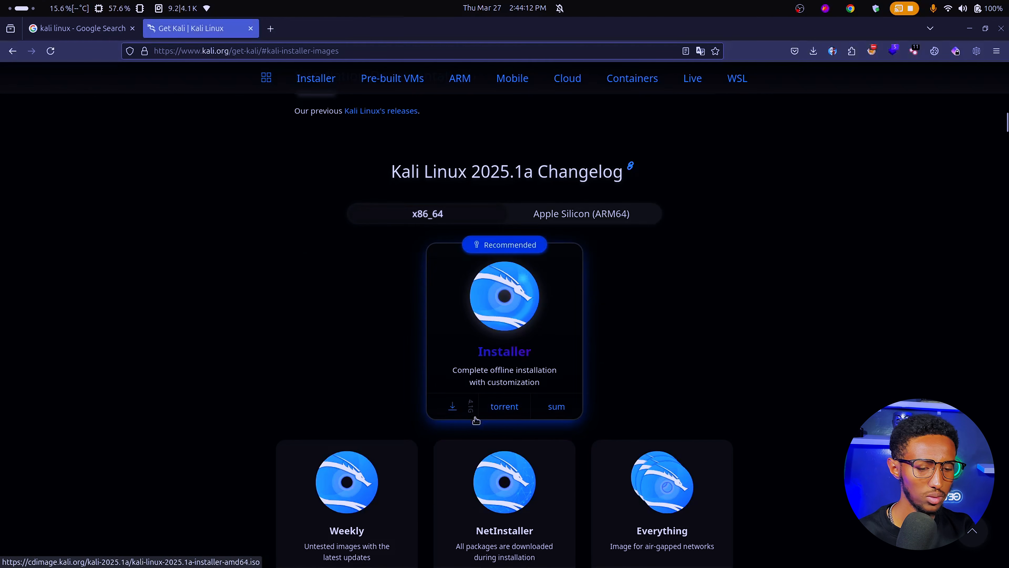
scroll(476, 419, "up", 5)
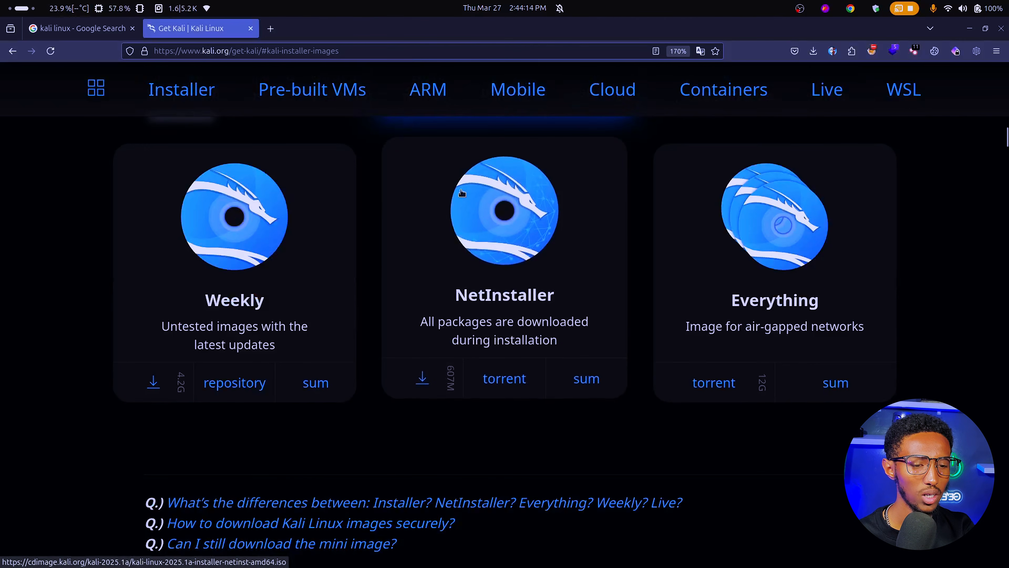
scroll(446, 346, "up", 5)
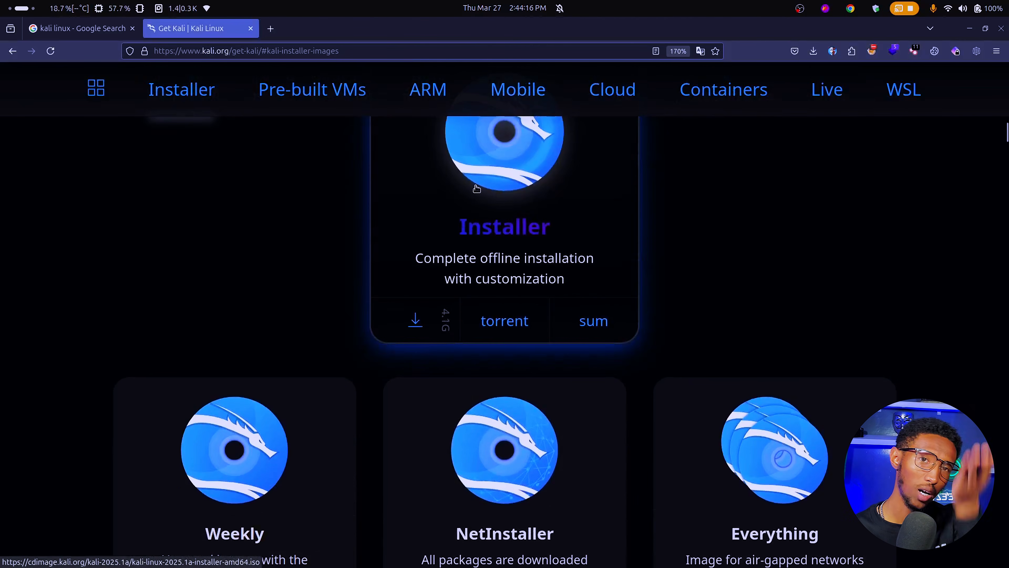
scroll(533, 370, "up", 5)
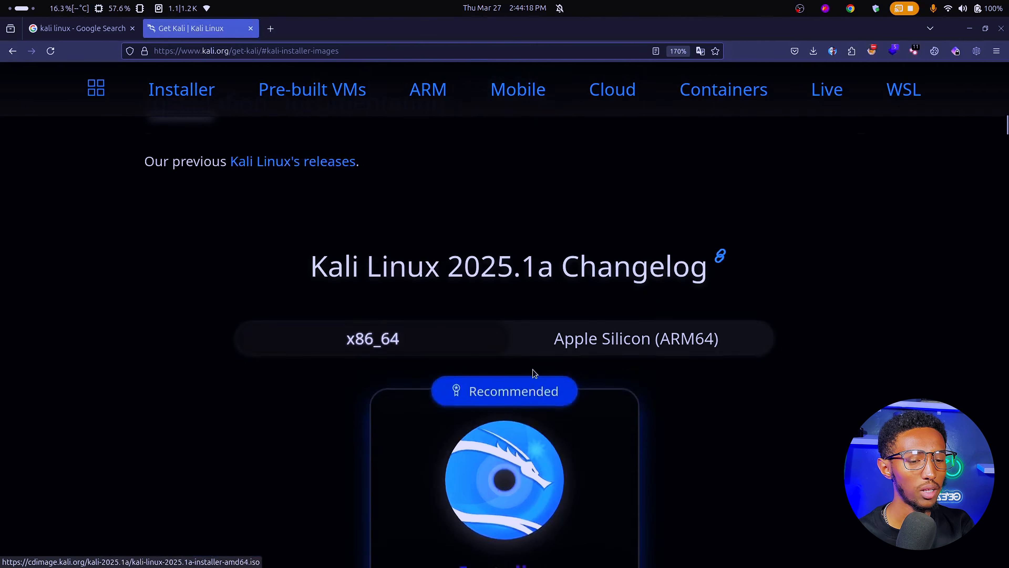
scroll(534, 360, "down", 5)
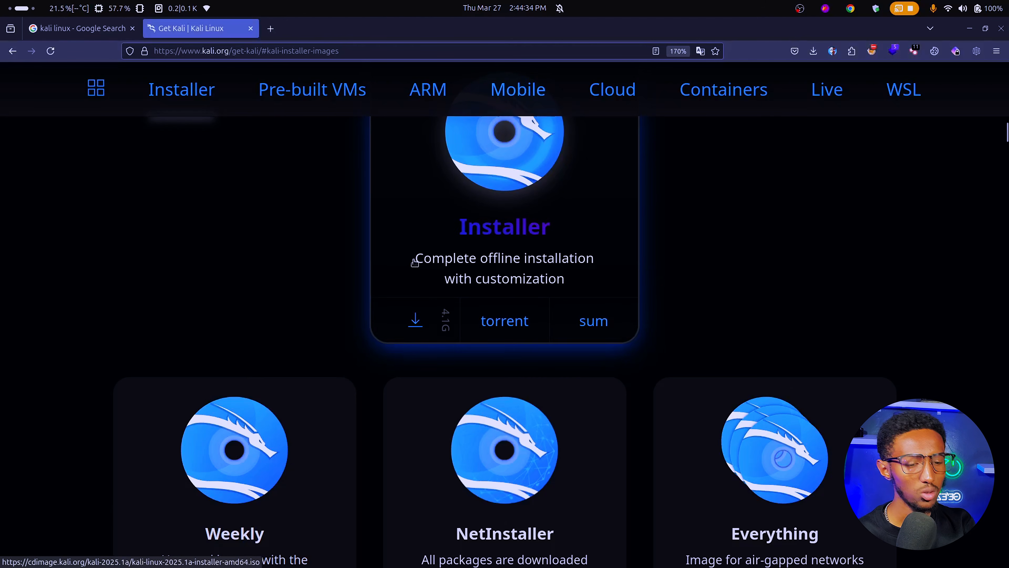
Search Google for "rufus" and open the official Rufus website at its list of latest release downloads
left_click(311, 48)
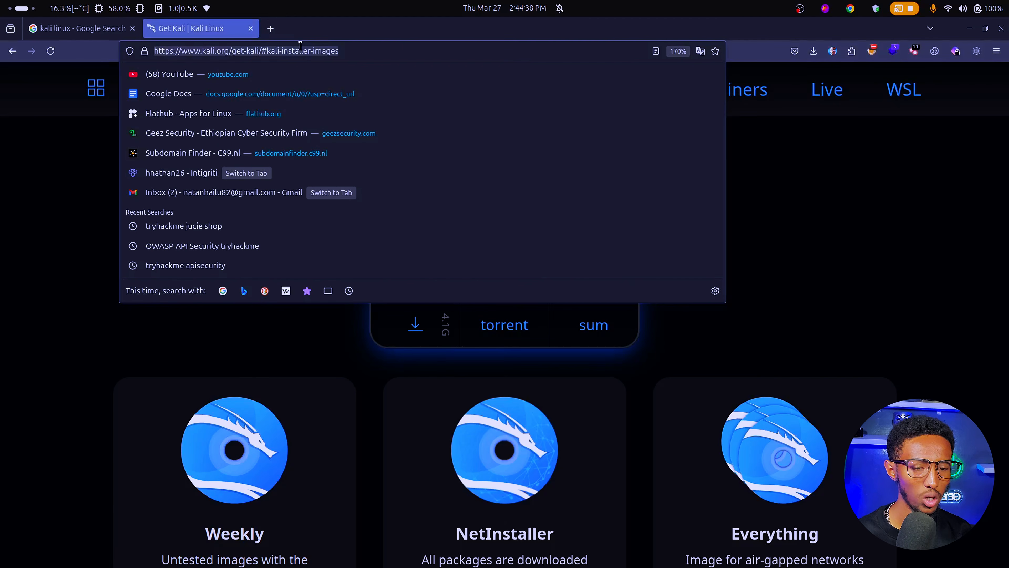
key("ctrl+shift+Tab")
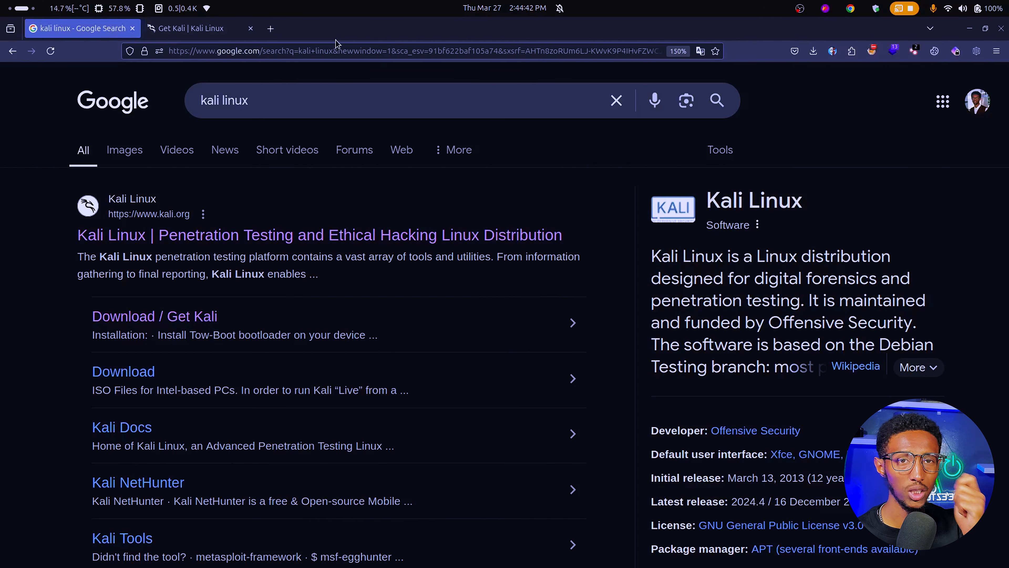
left_click(296, 102)
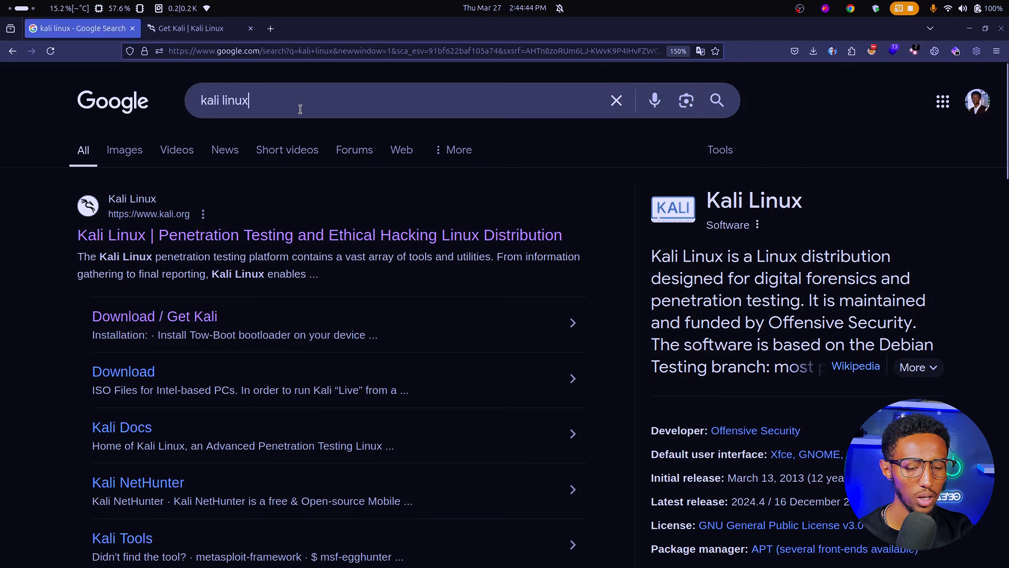
key("ctrl+a")
type("rufus")
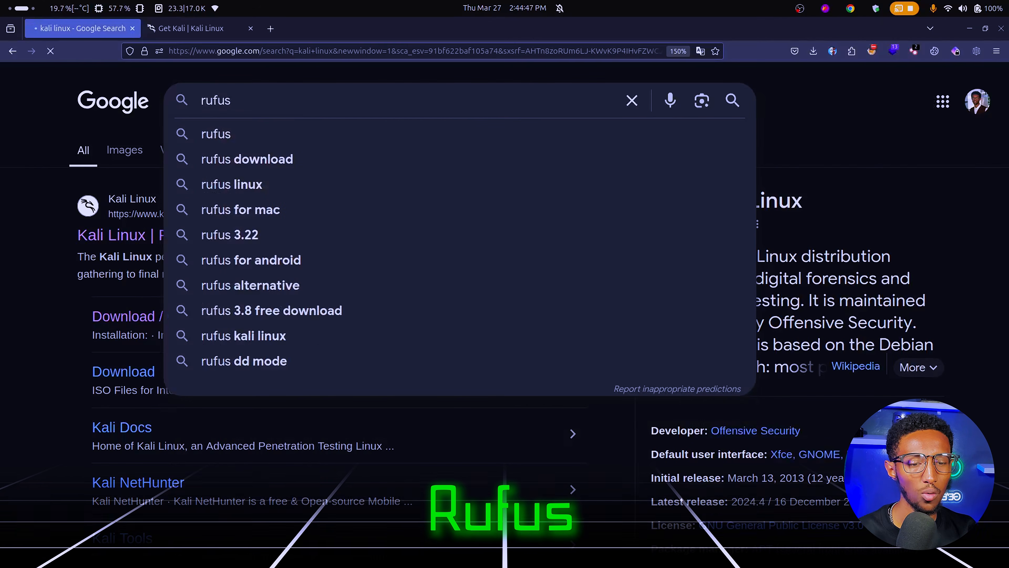
key("Return")
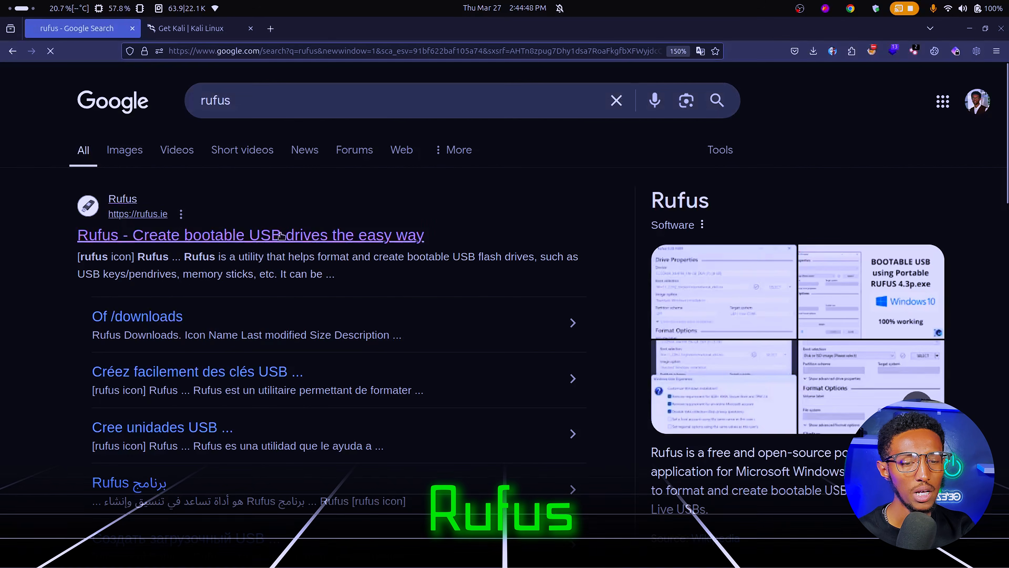
left_click(248, 235)
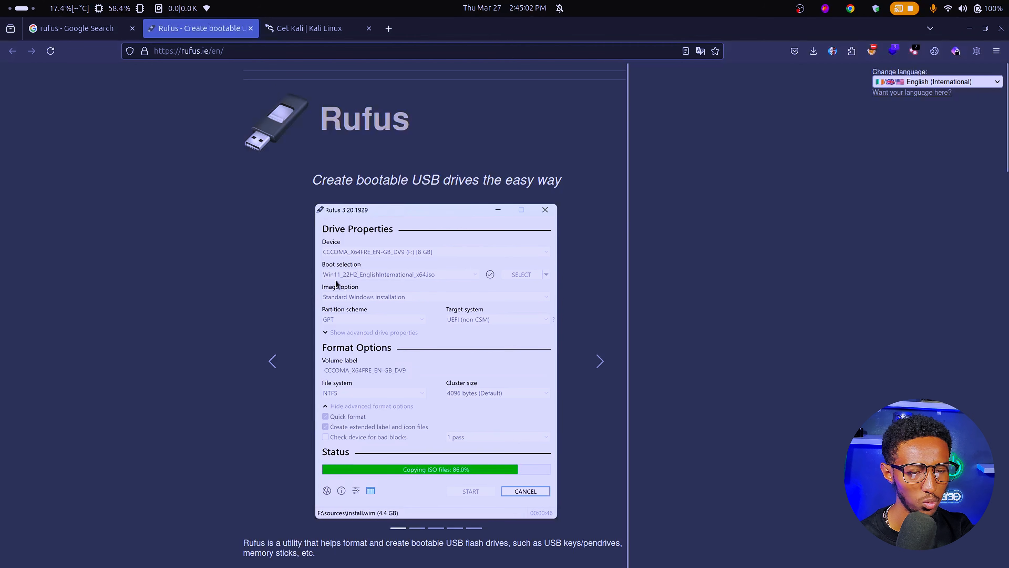
scroll(524, 441, "down", 10)
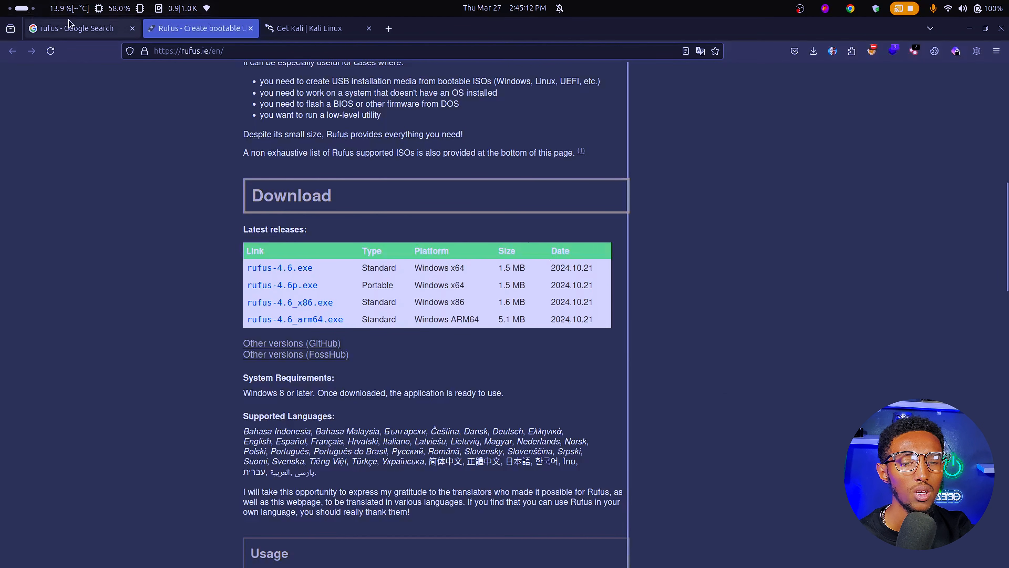
Return to the Google results and search for "oracle virtualbox"
left_click(73, 28)
left_click(307, 93)
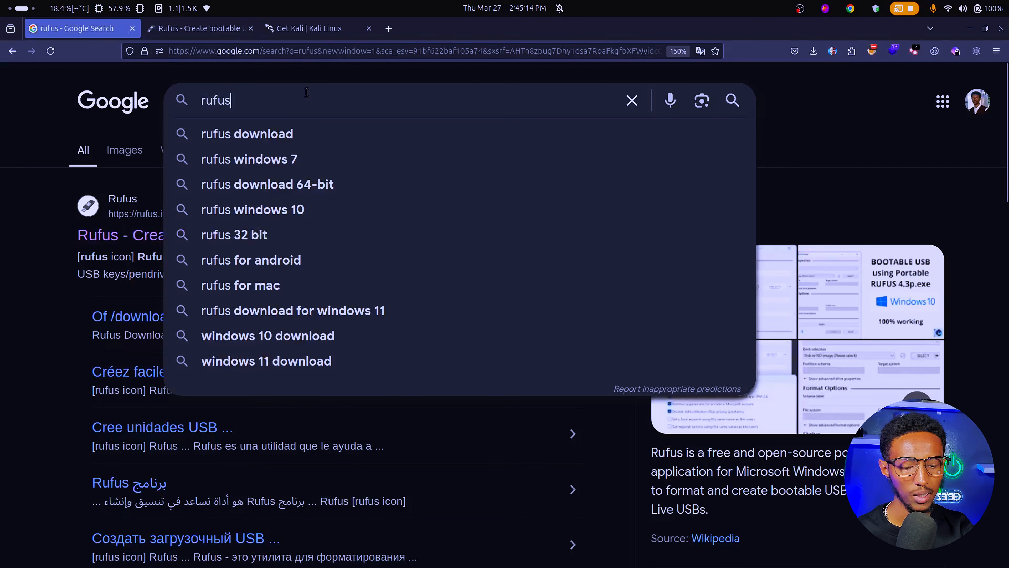
key("ctrl+a")
type("oracle")
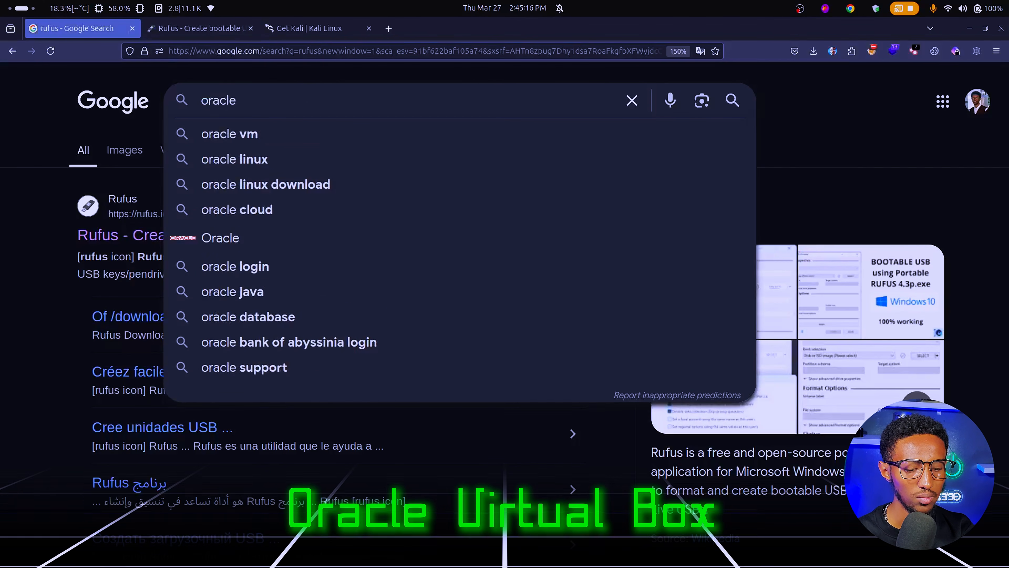
type(" ci")
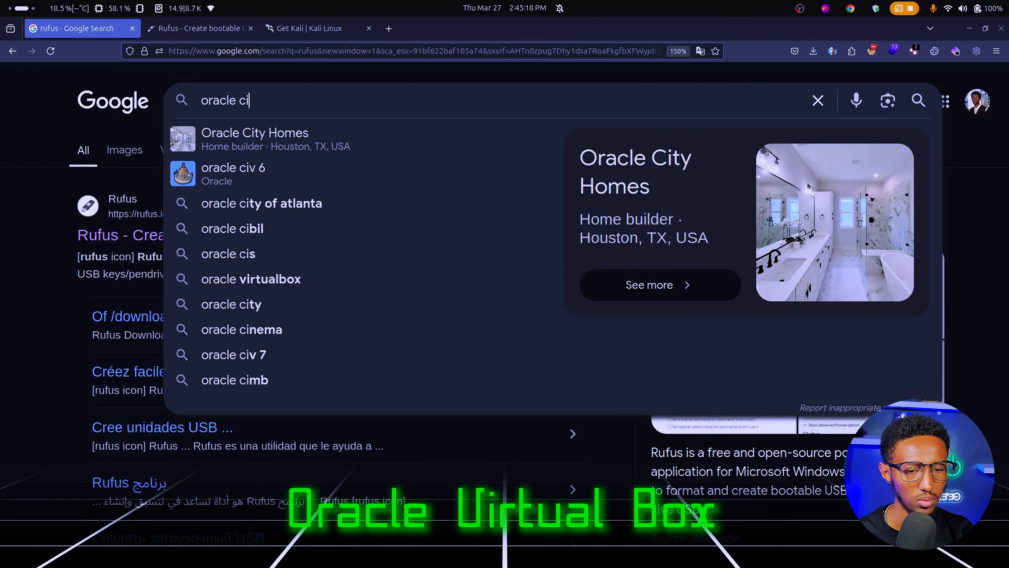
key("BackSpace")
key("BackSpace")
type("virtualbox")
key("Down")
key("Down")
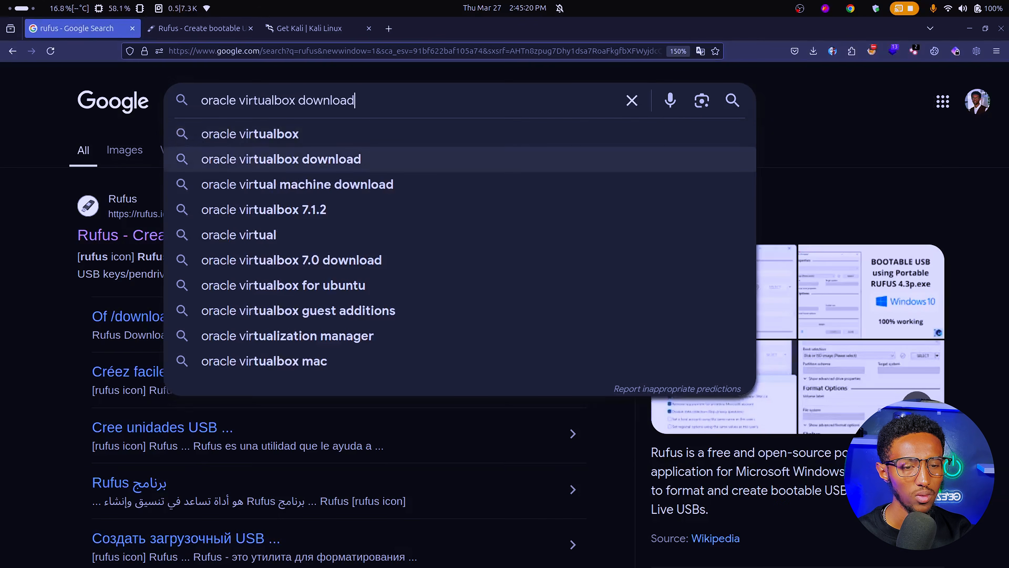
key("Up")
key("Up")
key("Return")
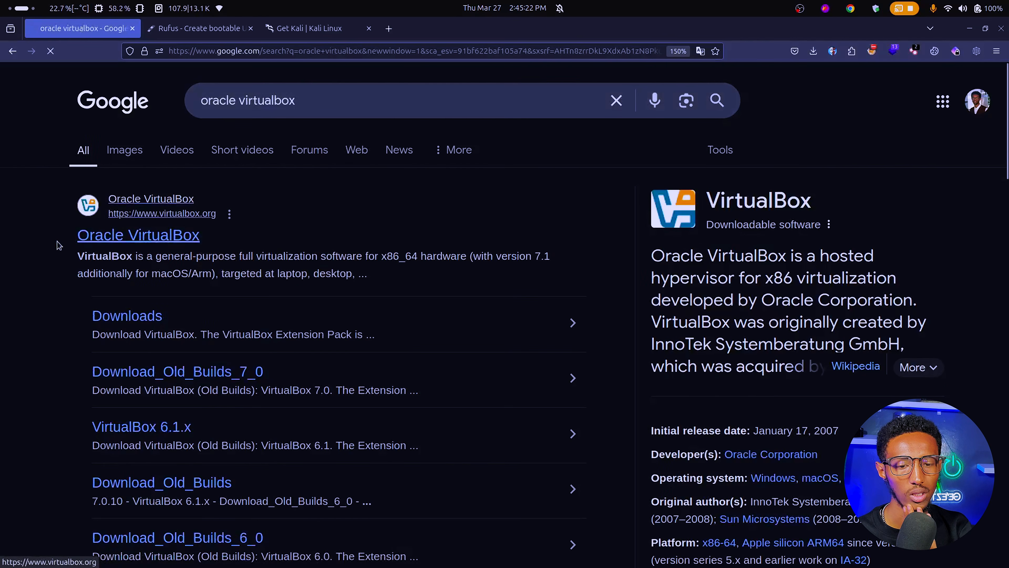
Open the VirtualBox downloads, review the packages for Linux hosts and return to the platform packages page
left_click(123, 318)
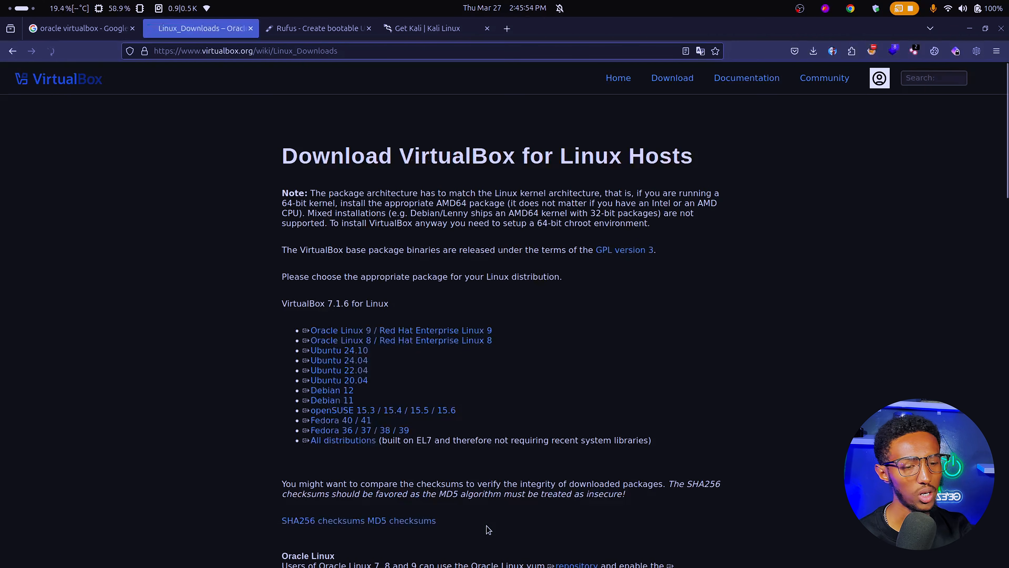
scroll(416, 417, "up", 4)
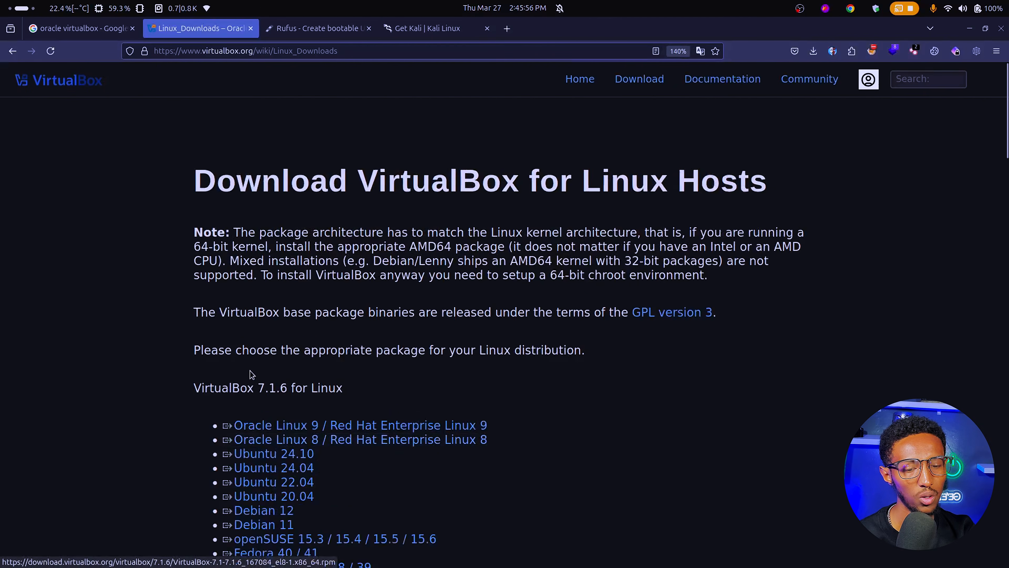
scroll(303, 359, "down", 3)
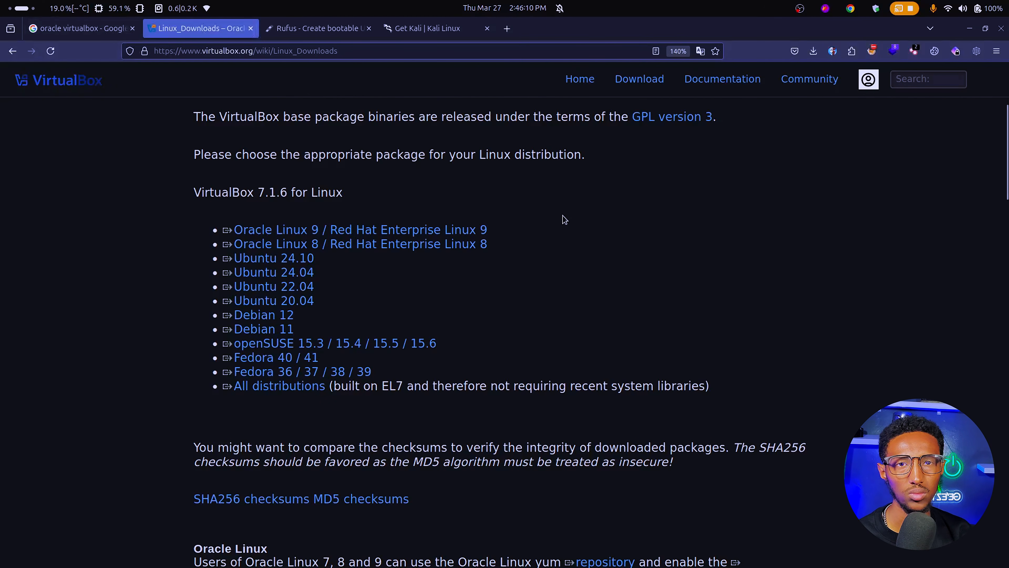
key("alt+Left")
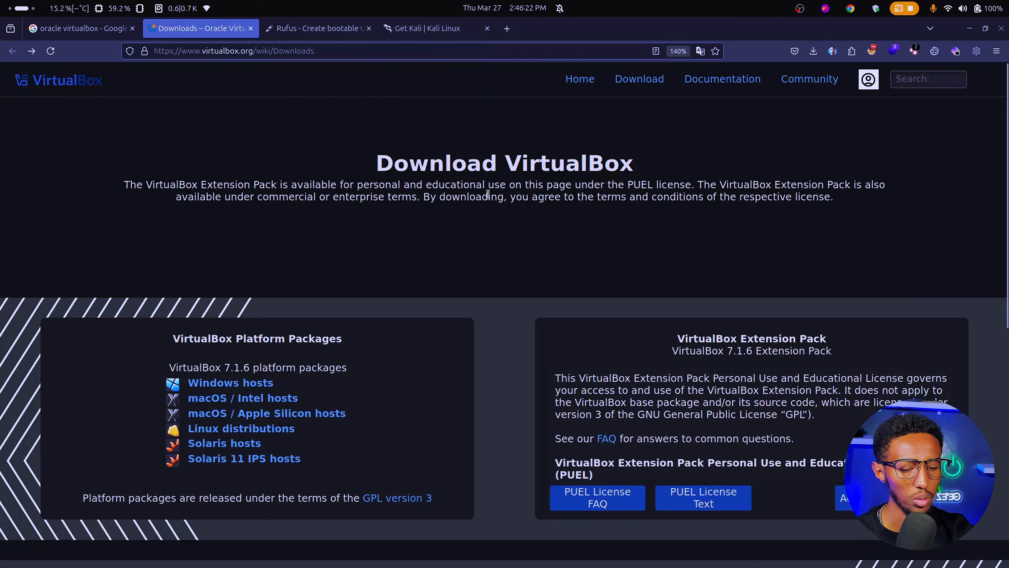
Launch Oracle VirtualBox from the system's application search and move its manager window nearer the middle of the desktop
key("super")
type("ora")
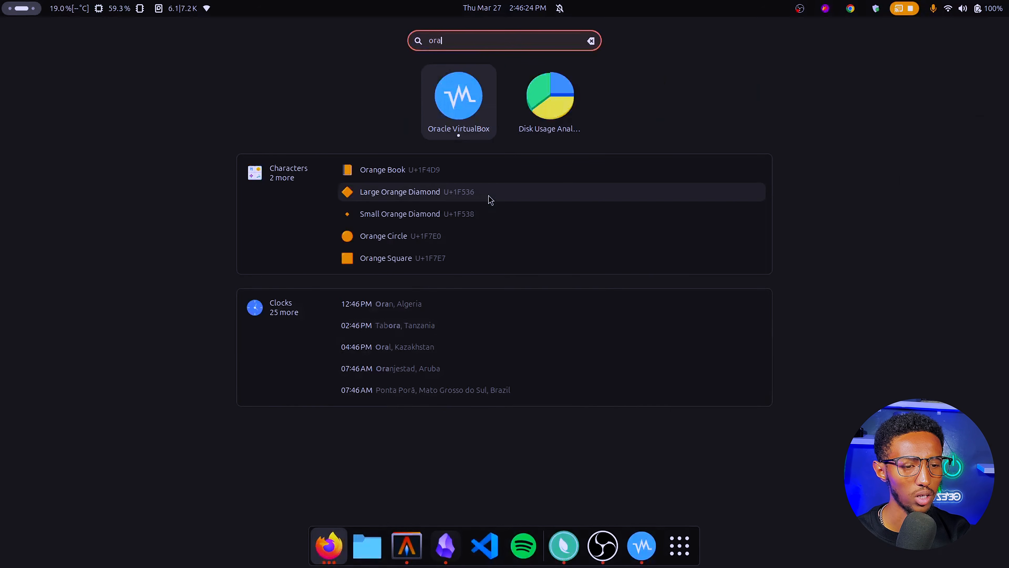
key("Return")
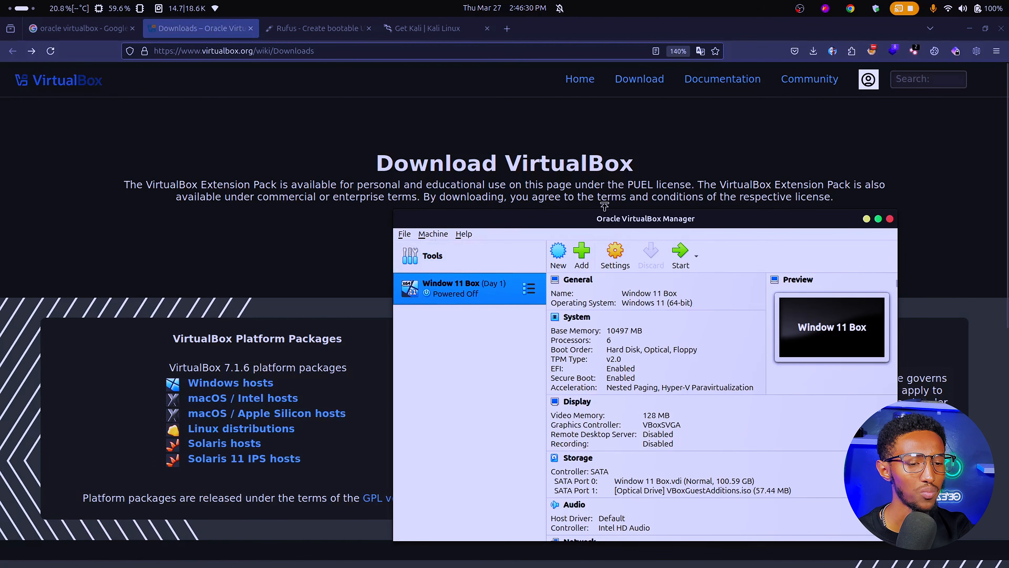
left_click_drag(596, 219, 551, 133)
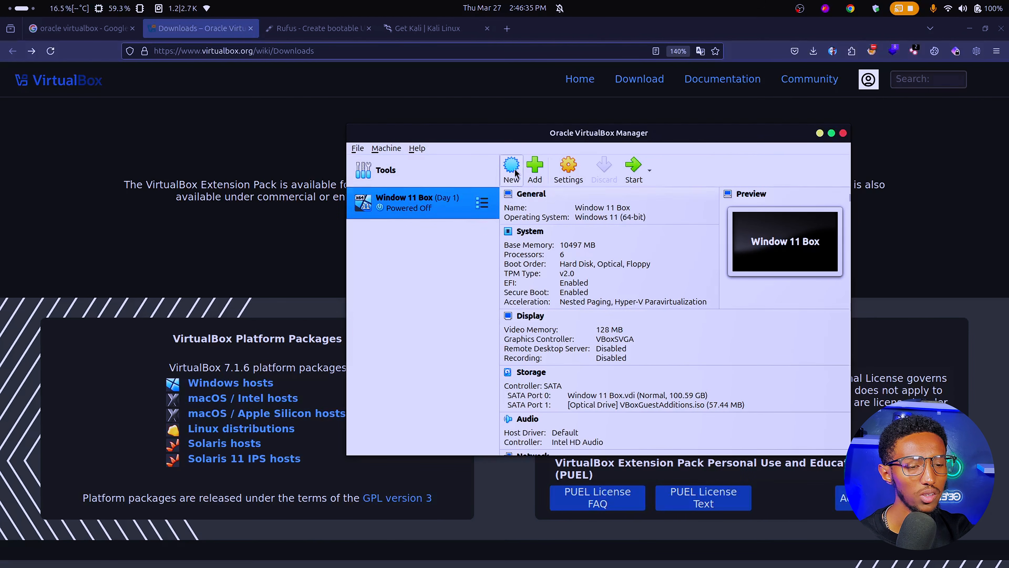
left_click(357, 148)
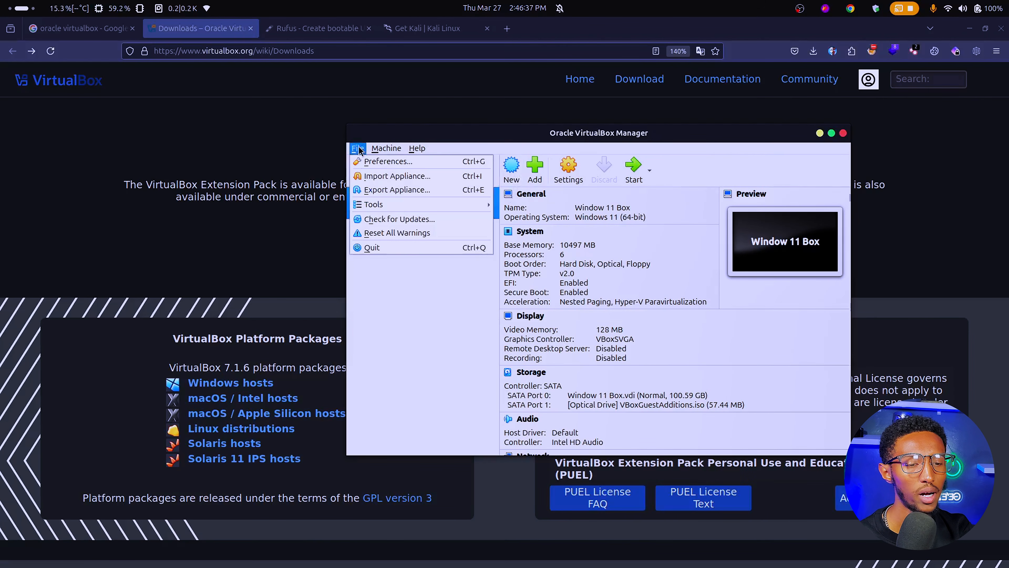
mouse_move(373, 150)
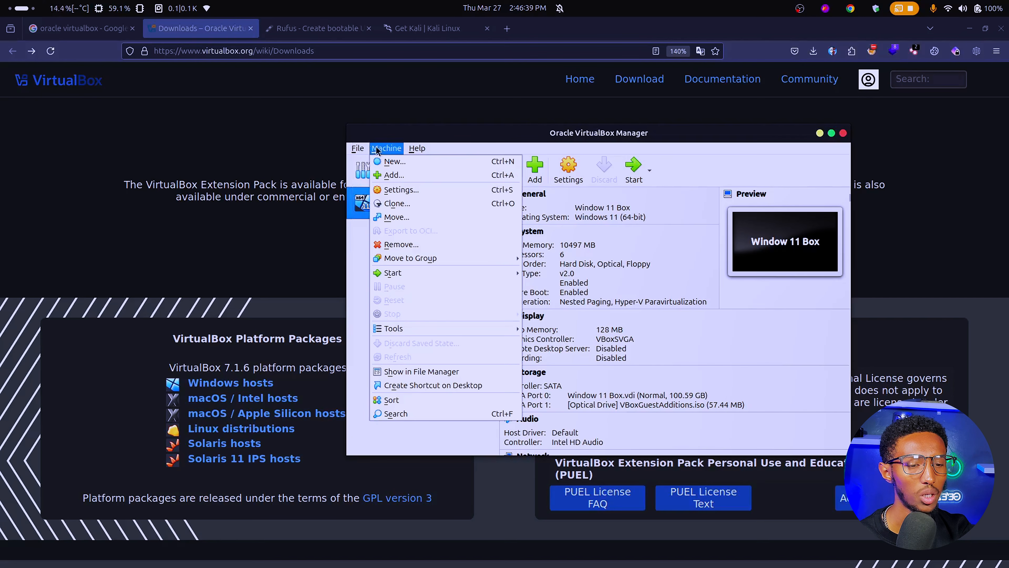
left_click(491, 149)
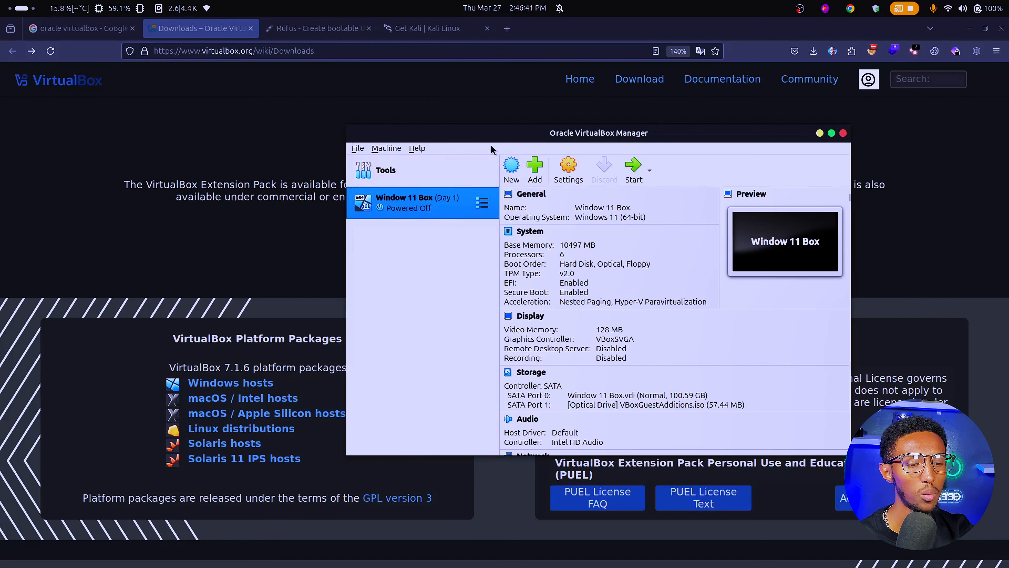
Start creating a new virtual machine and shift its creation window slightly across the desktop
left_click(510, 175)
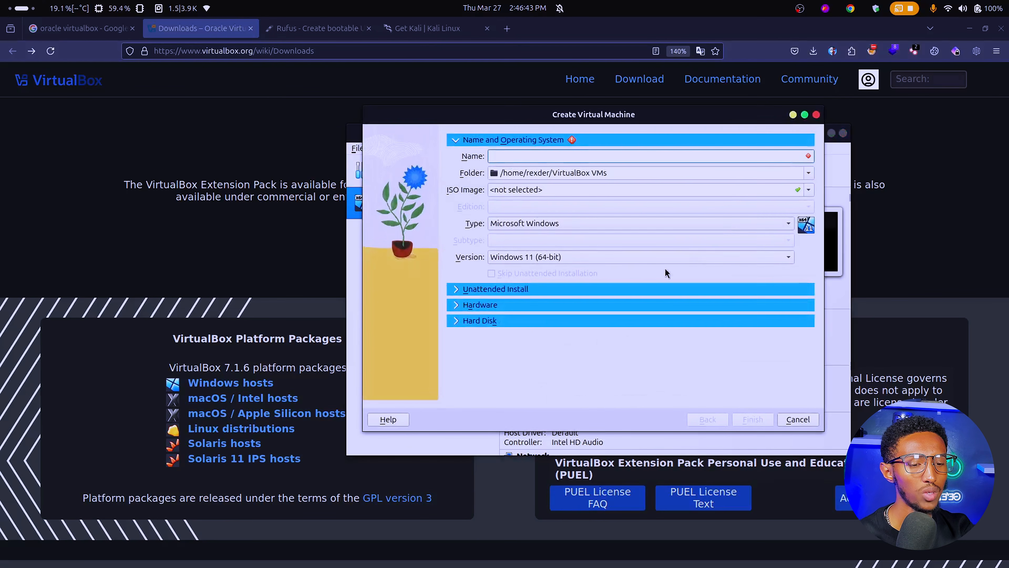
left_click_drag(558, 119, 482, 120)
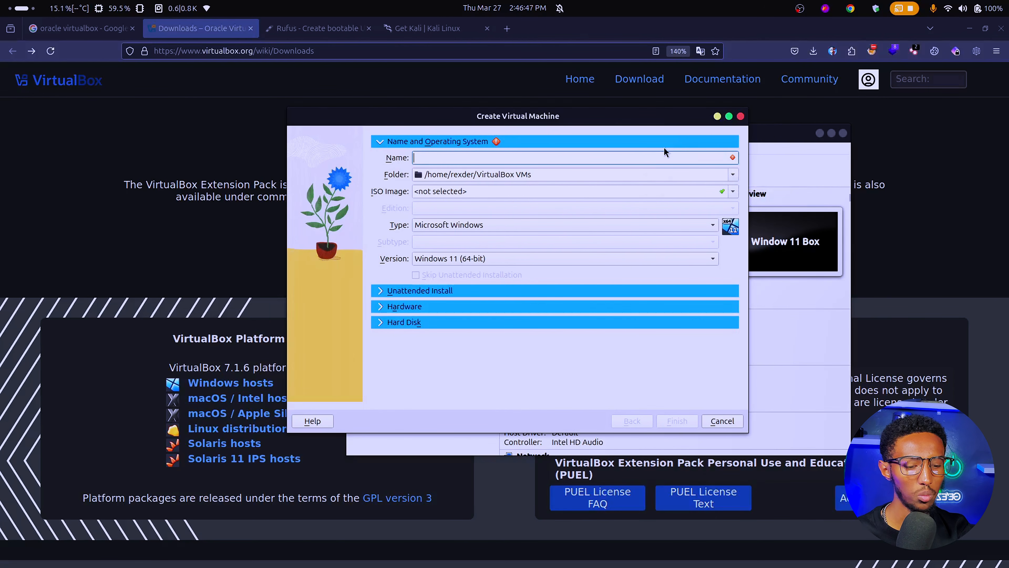
type("Kali")
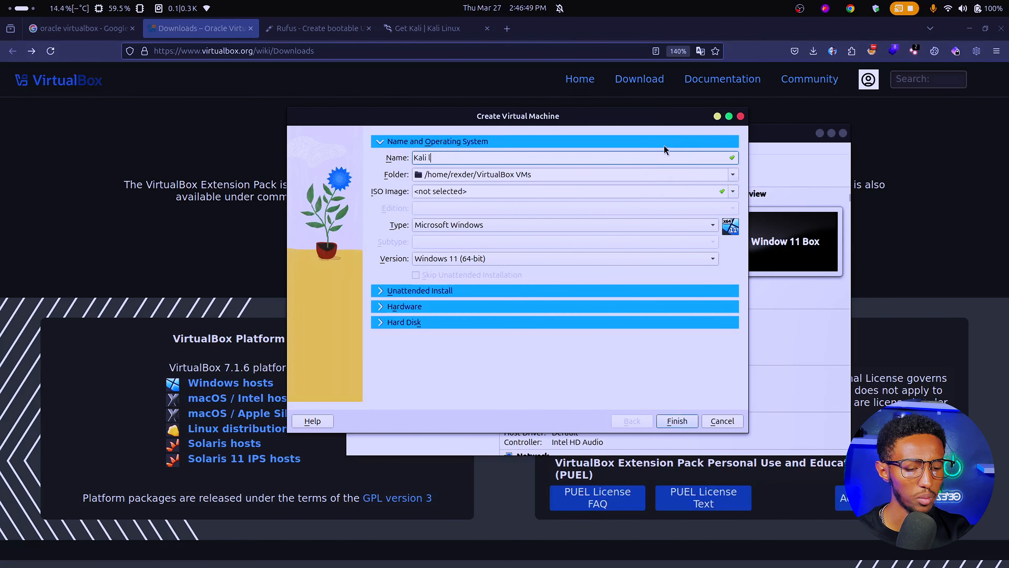
type(" Li")
key("ctrl+a")
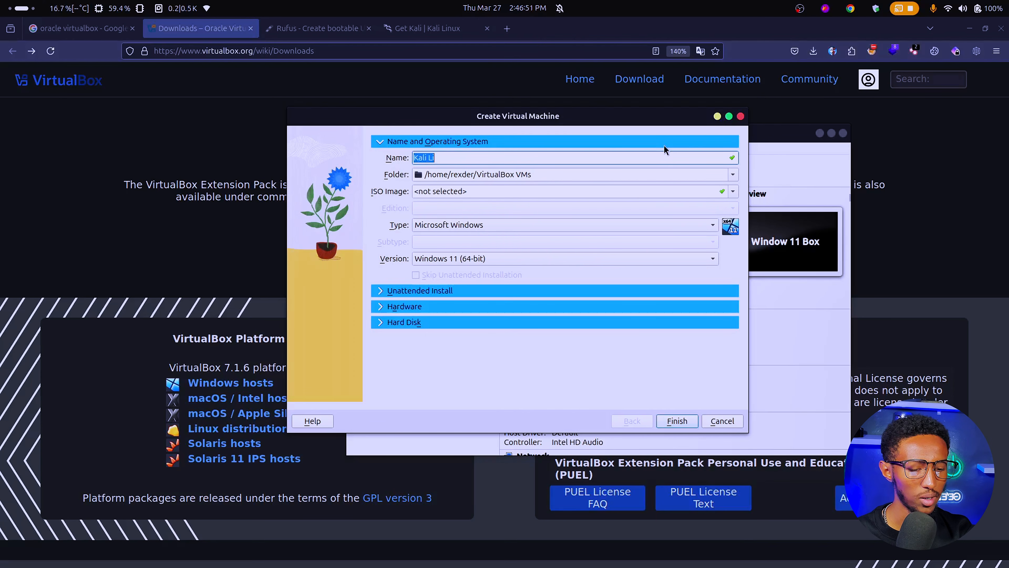
type("Hacking Machine")
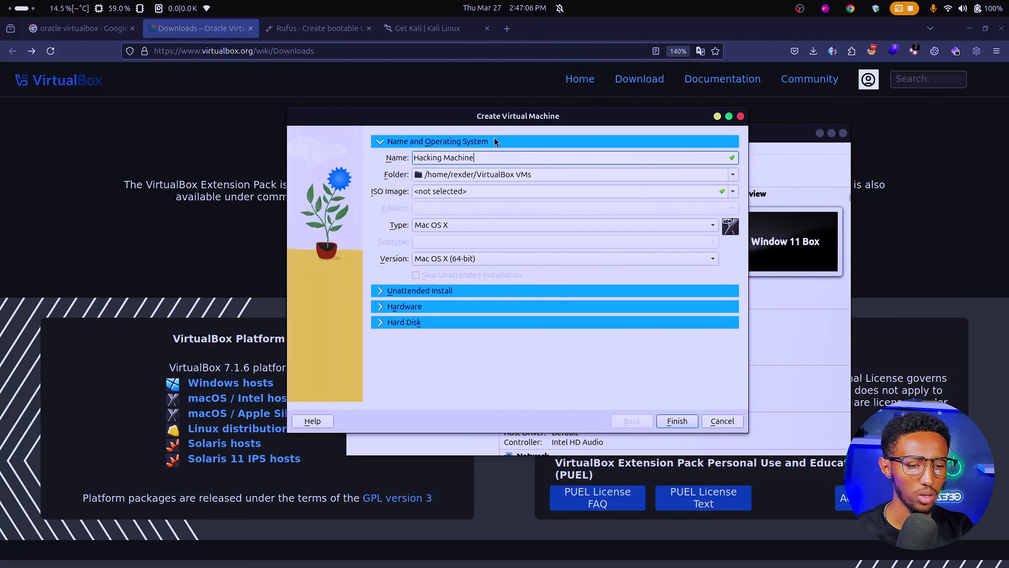
key("ctrl+a")
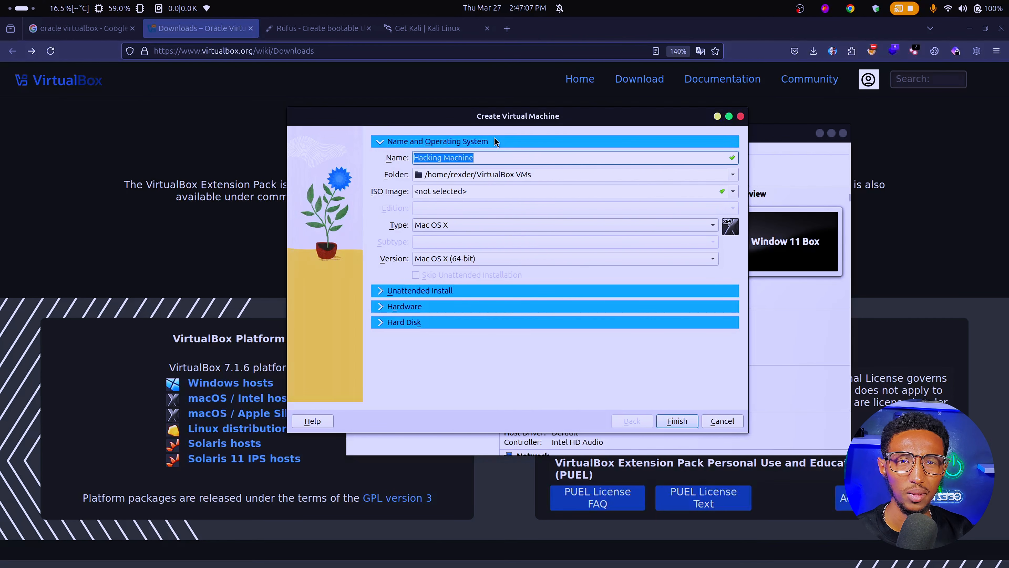
Name the virtual machine "Youtube tutorial" and keep the default VirtualBox VMs folder as its location
left_click(488, 155)
key("ctrl+a")
type("You")
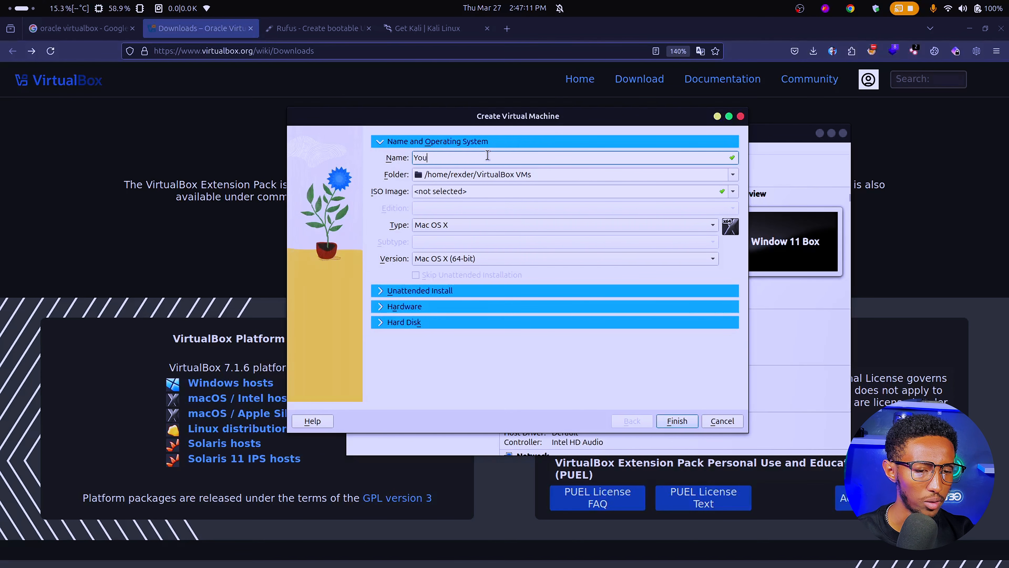
type("tube tutor")
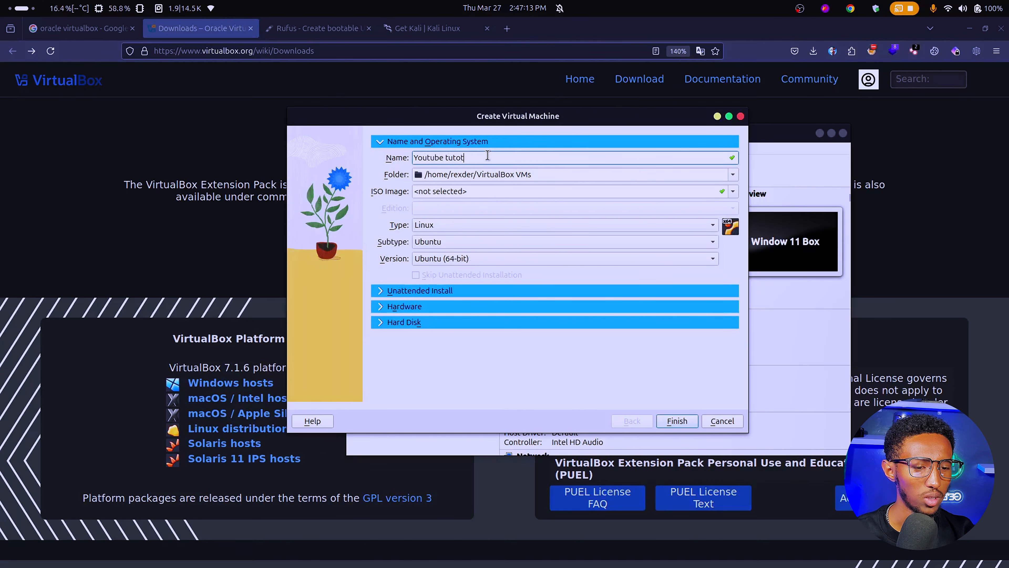
type("ial")
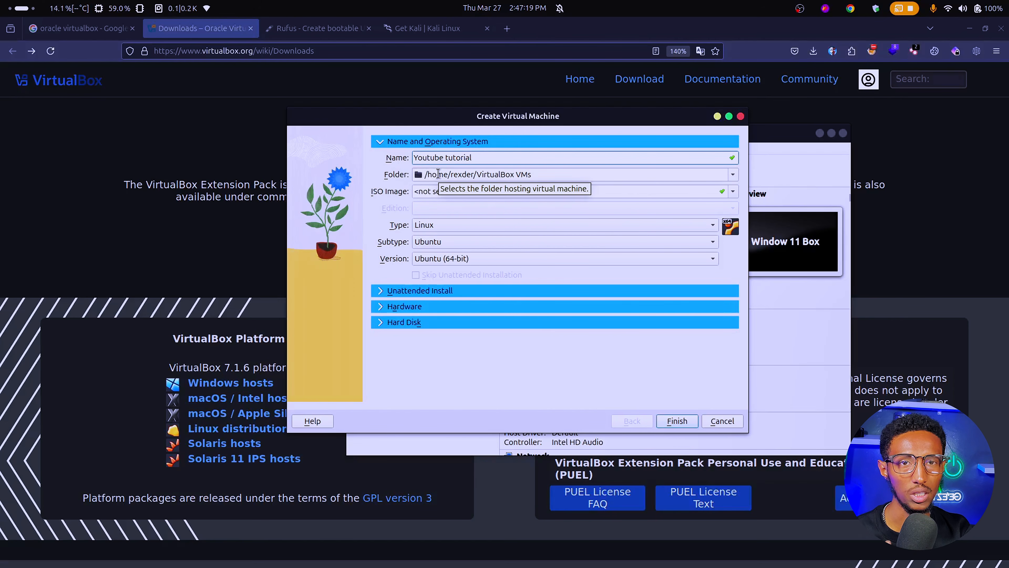
left_click(733, 174)
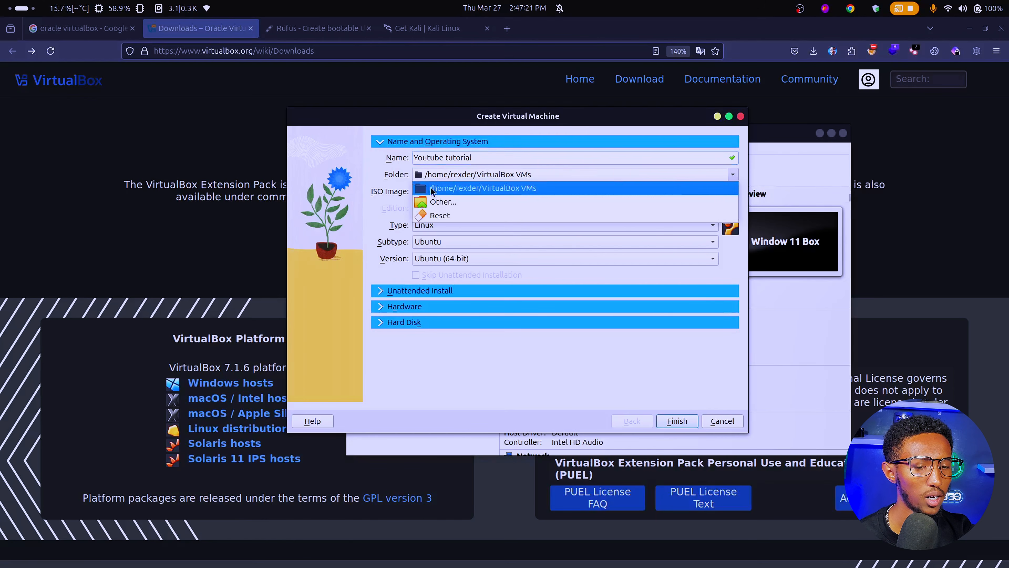
left_click(485, 189)
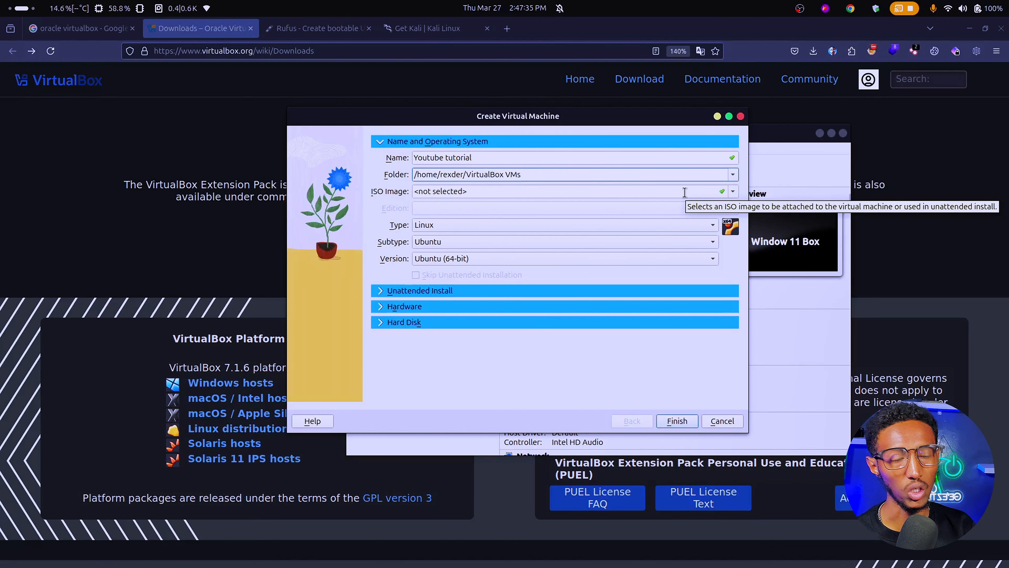
Attach kali-linux-2025.1a-installer-amd64.iso from the Downloads folder as the machine's ISO image
left_click(733, 191)
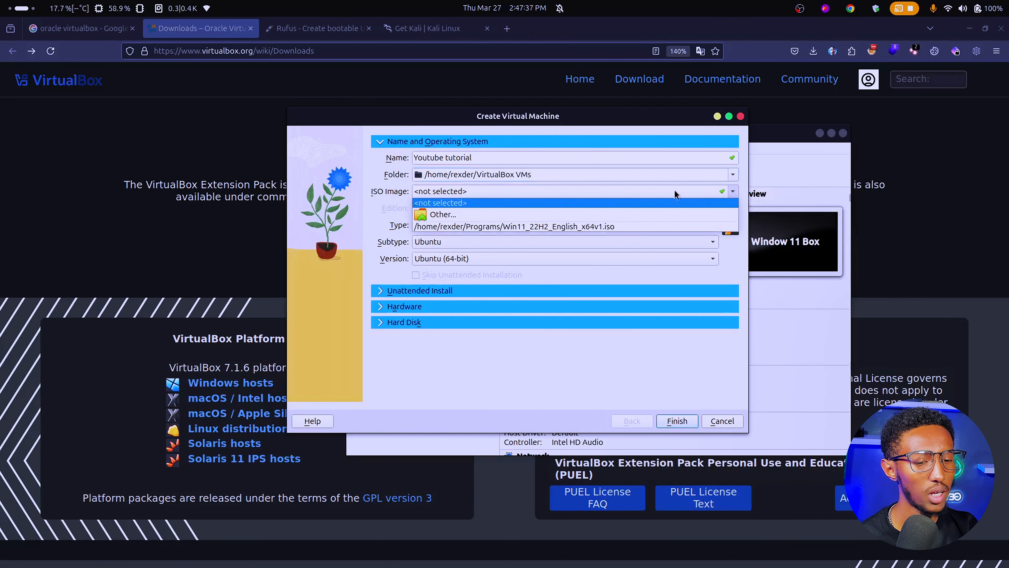
left_click(520, 215)
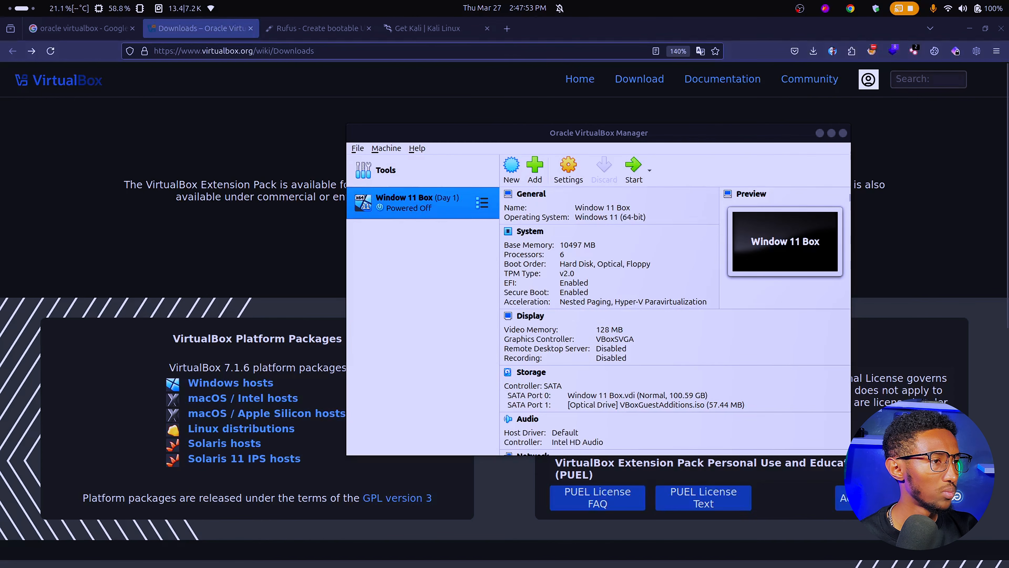
left_click_drag(1008, 259, 346, 113)
left_click_drag(479, 185, 601, 192)
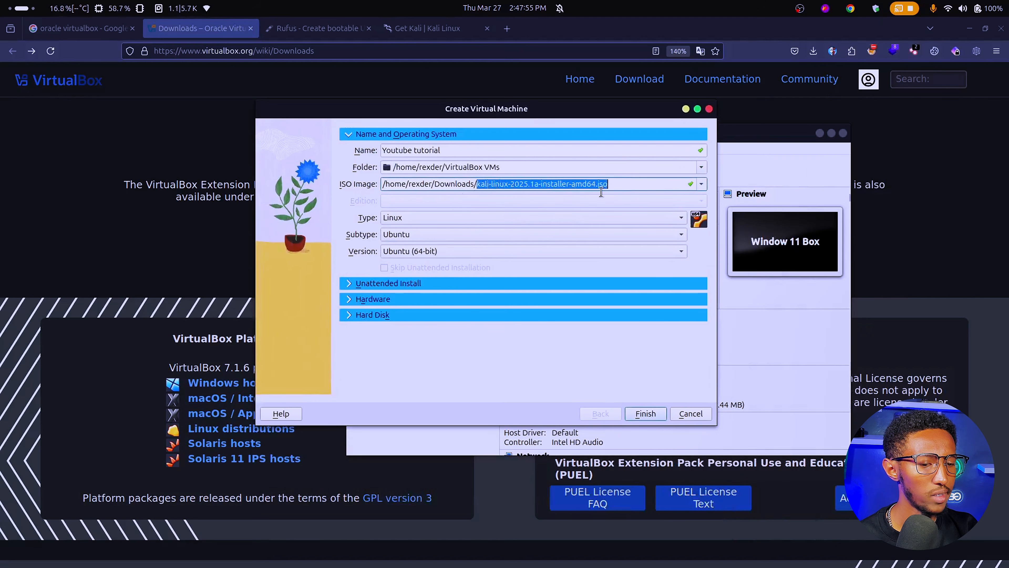
left_click(620, 184)
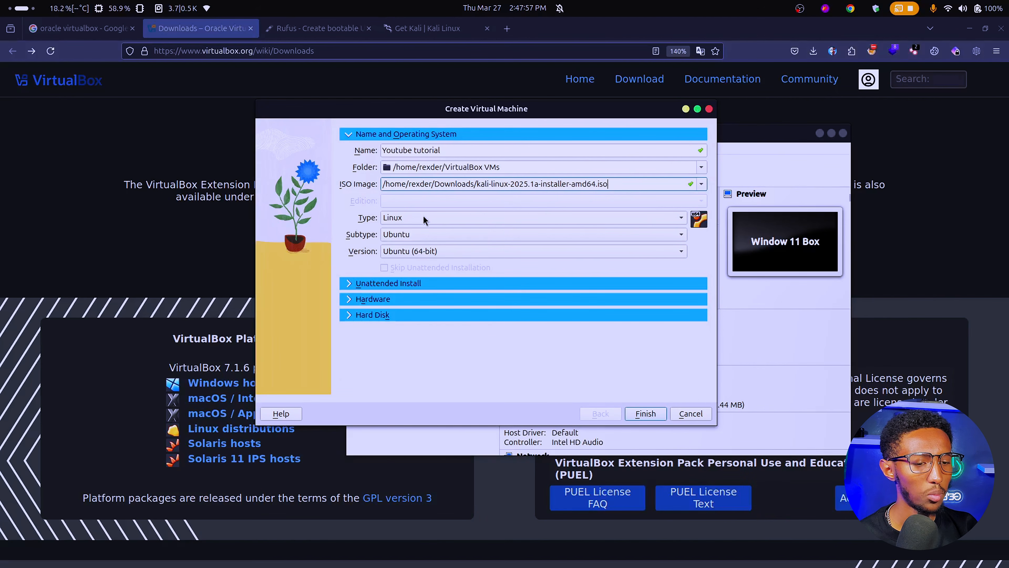
Keep Linux as the operating system type and set its subtype to Debian
left_click(408, 220)
left_click(419, 221)
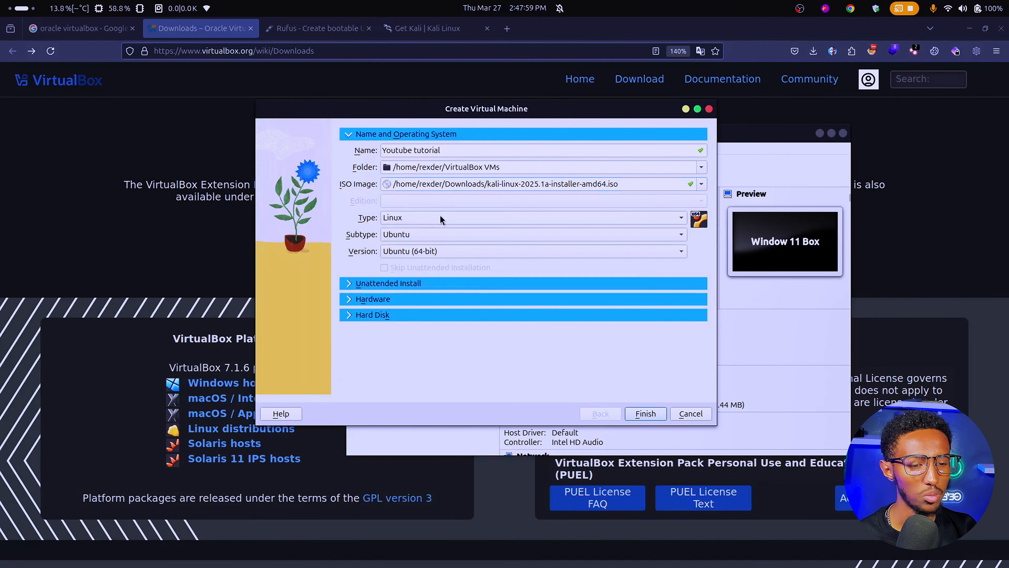
left_click(408, 223)
left_click(425, 219)
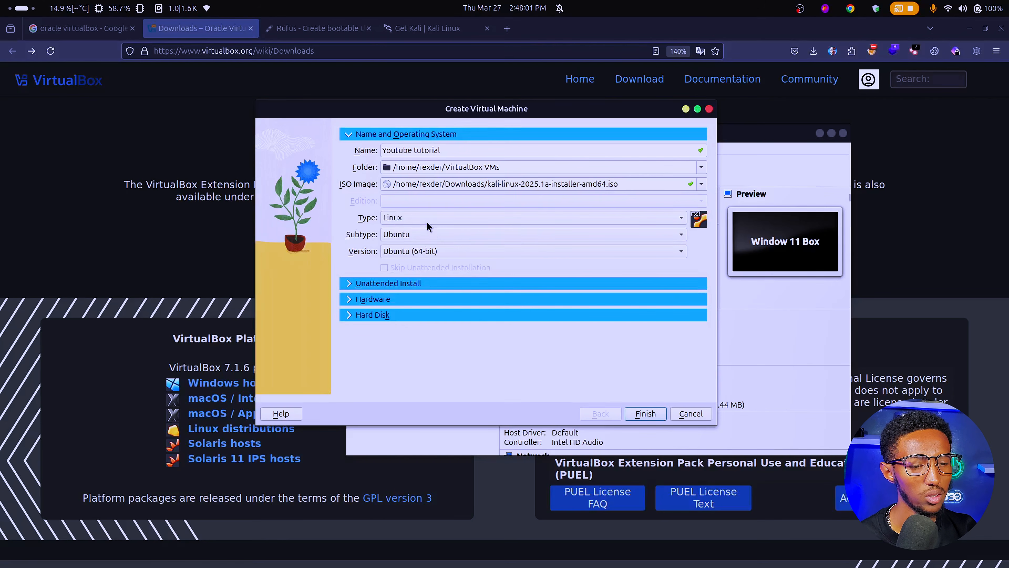
left_click(431, 235)
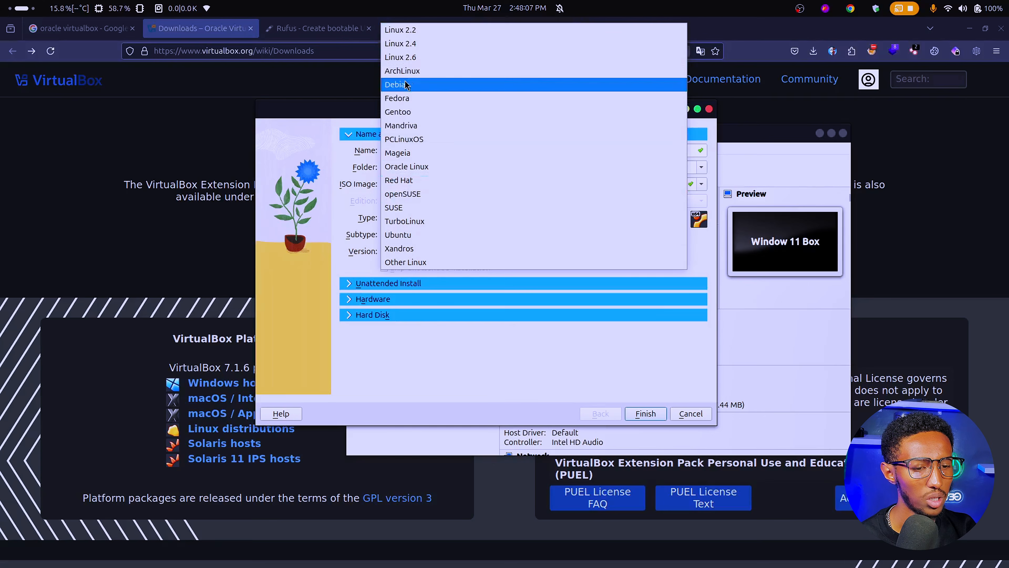
left_click(413, 84)
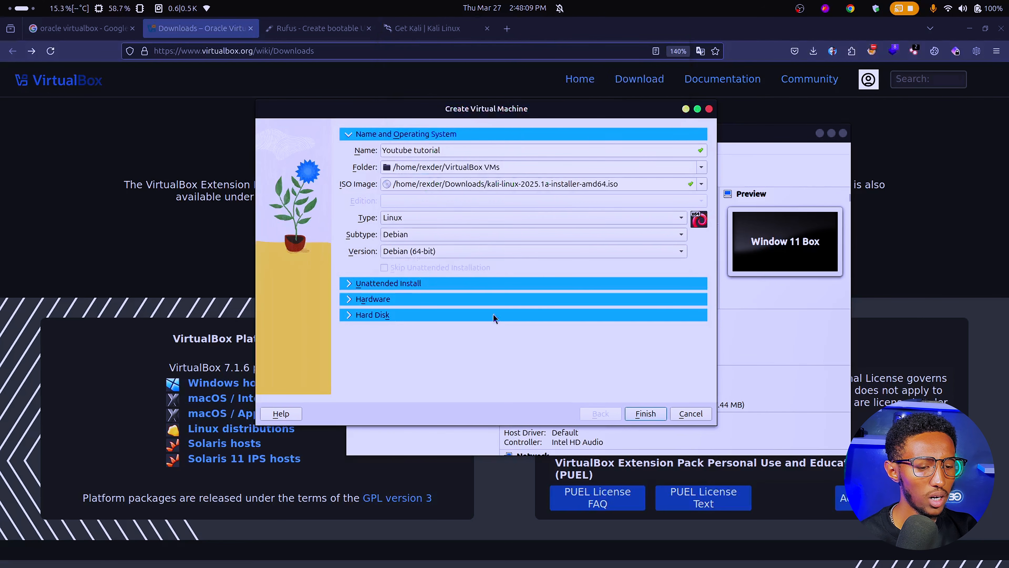
Review the unattended install options and allocate 8192 MB of base memory and 4 processors
left_click(399, 283)
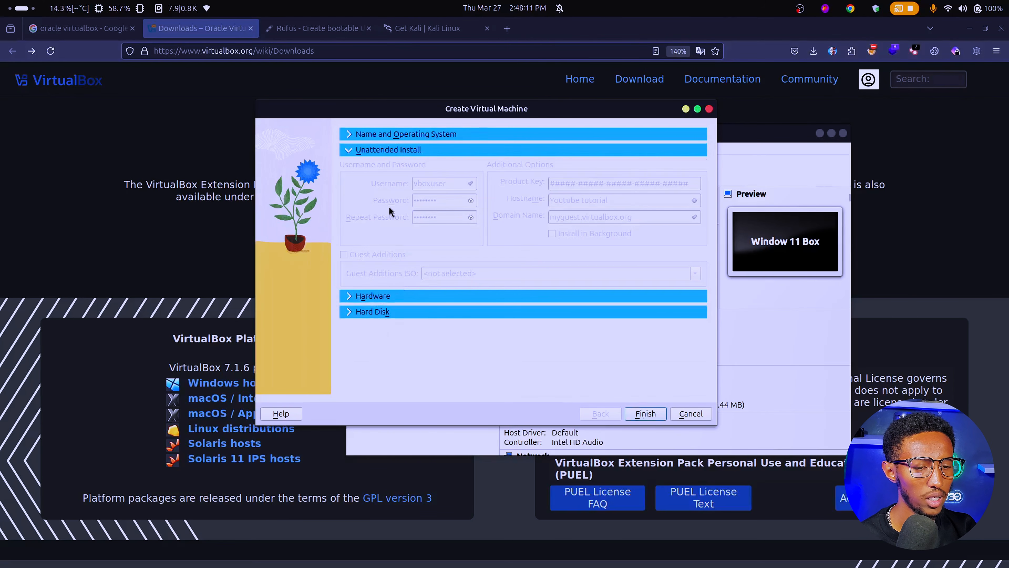
left_click(372, 297)
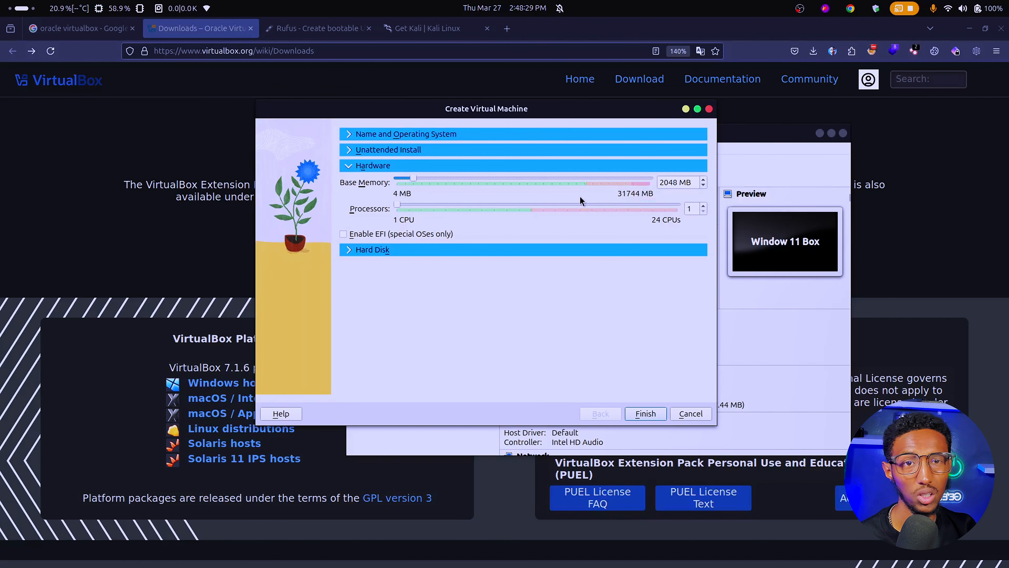
left_click_drag(413, 179, 441, 178)
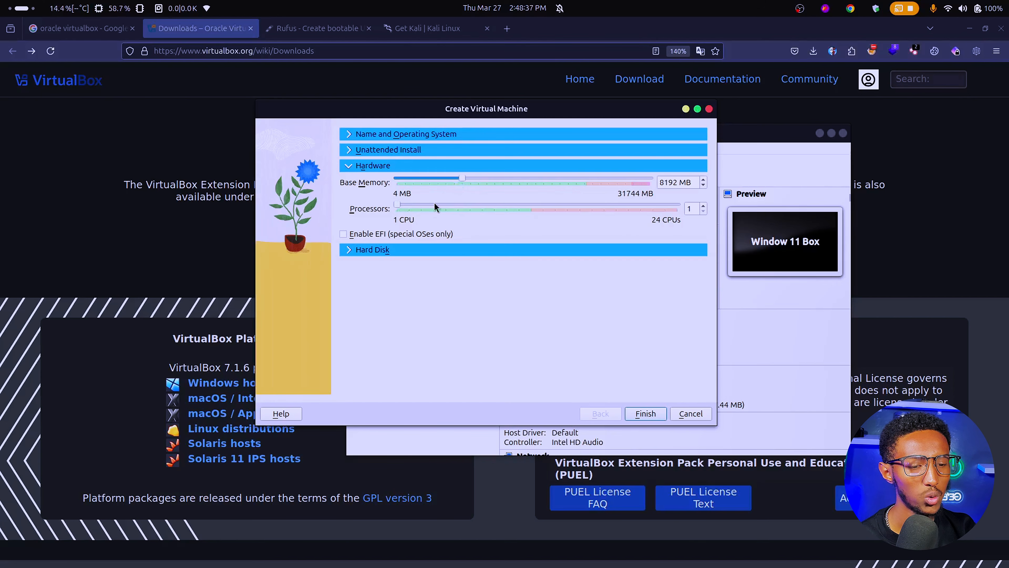
left_click_drag(402, 206, 442, 205)
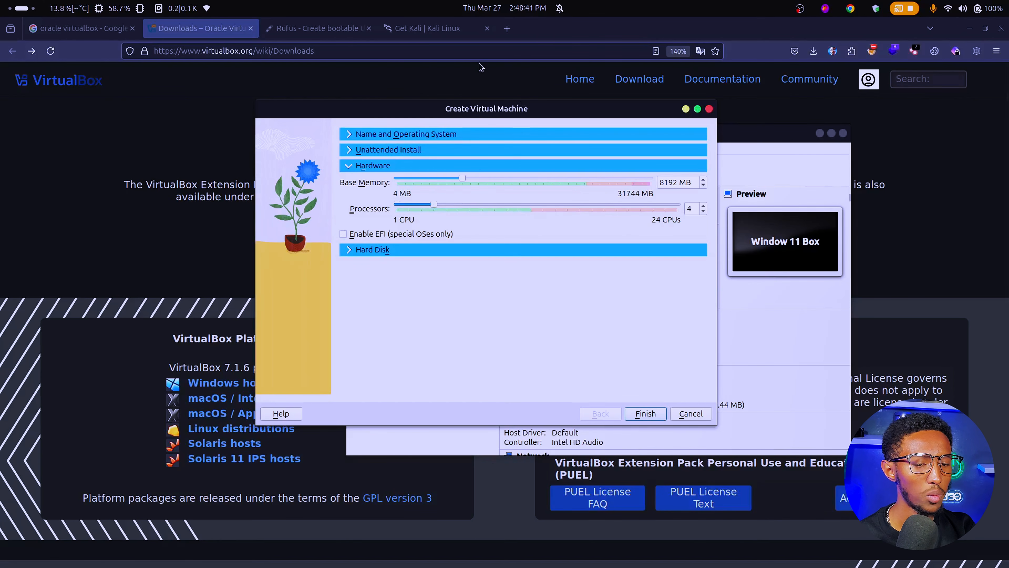
Set the new virtual hard disk's size to about 100 GB and finish creating the machine
left_click(374, 250)
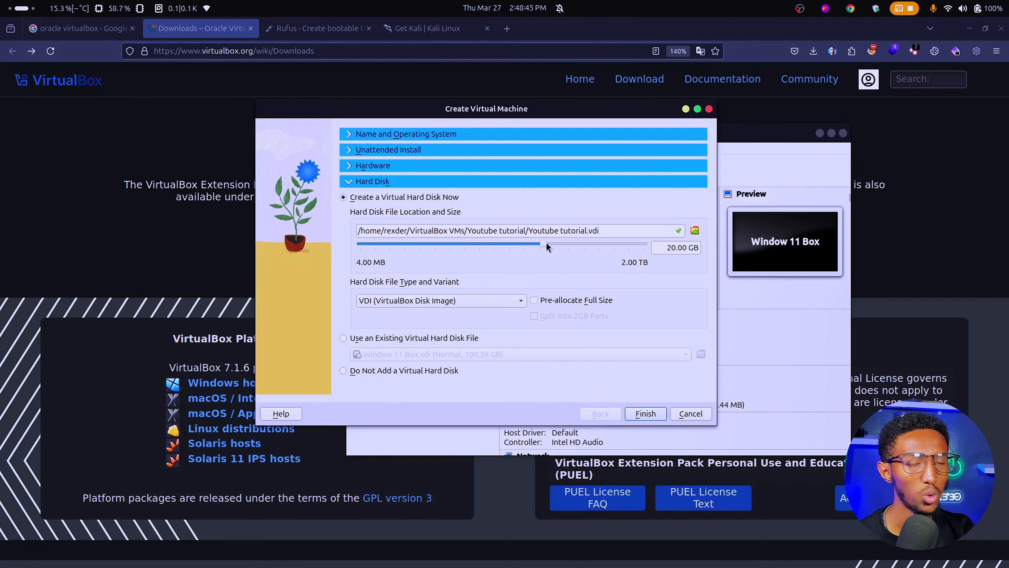
mouse_move(547, 246)
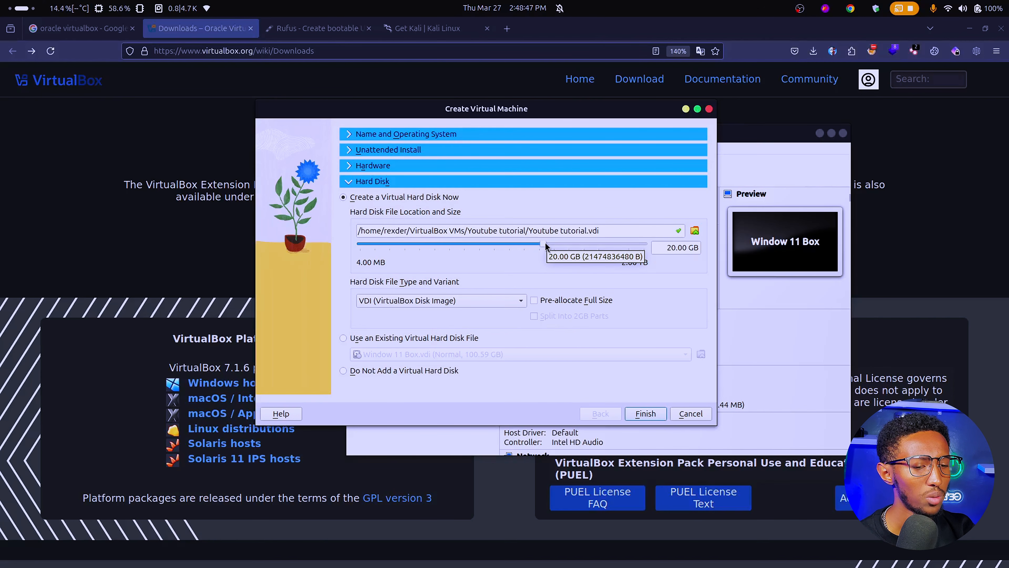
left_click_drag(547, 245, 561, 249)
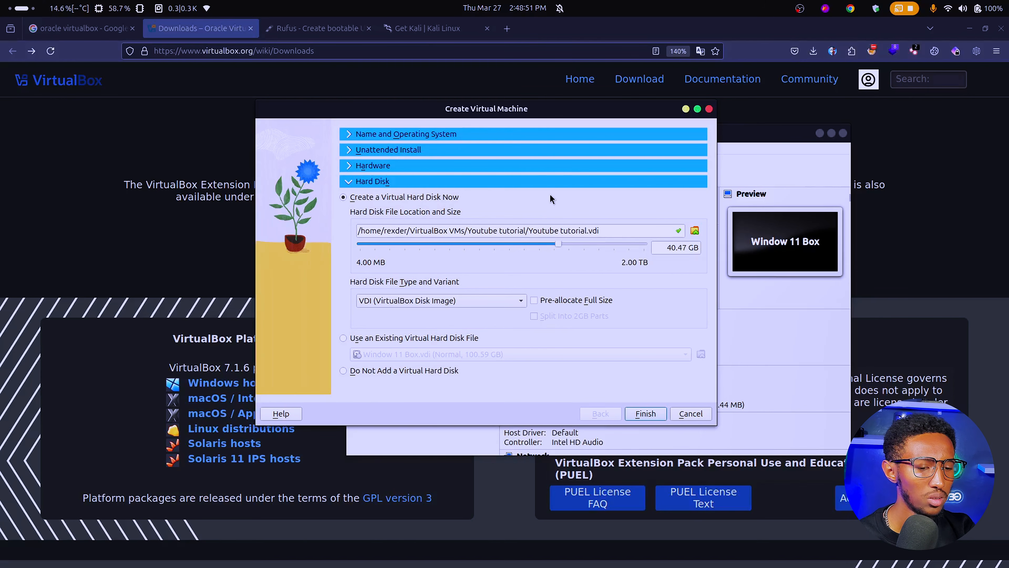
left_click_drag(560, 245, 579, 247)
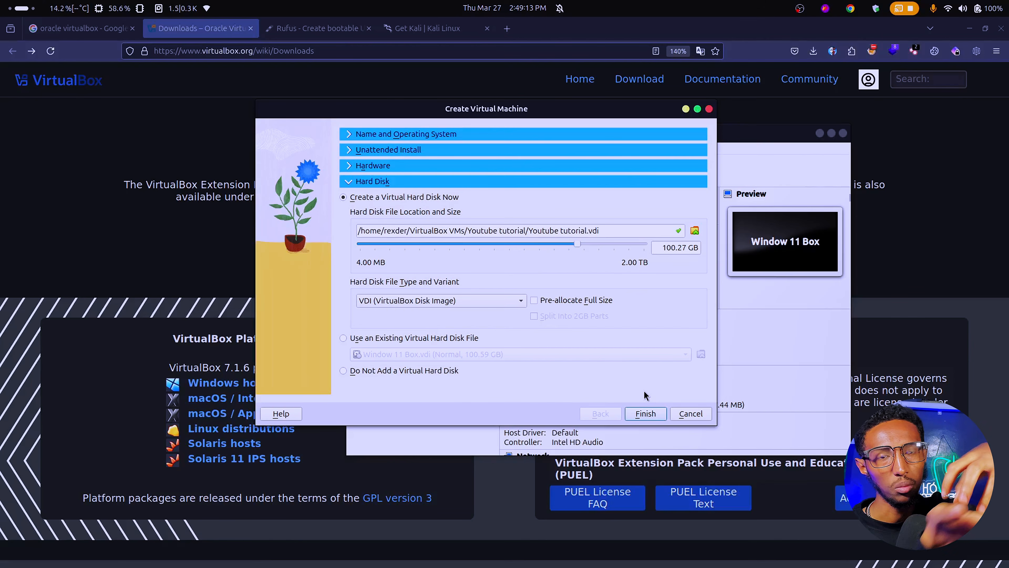
left_click(647, 413)
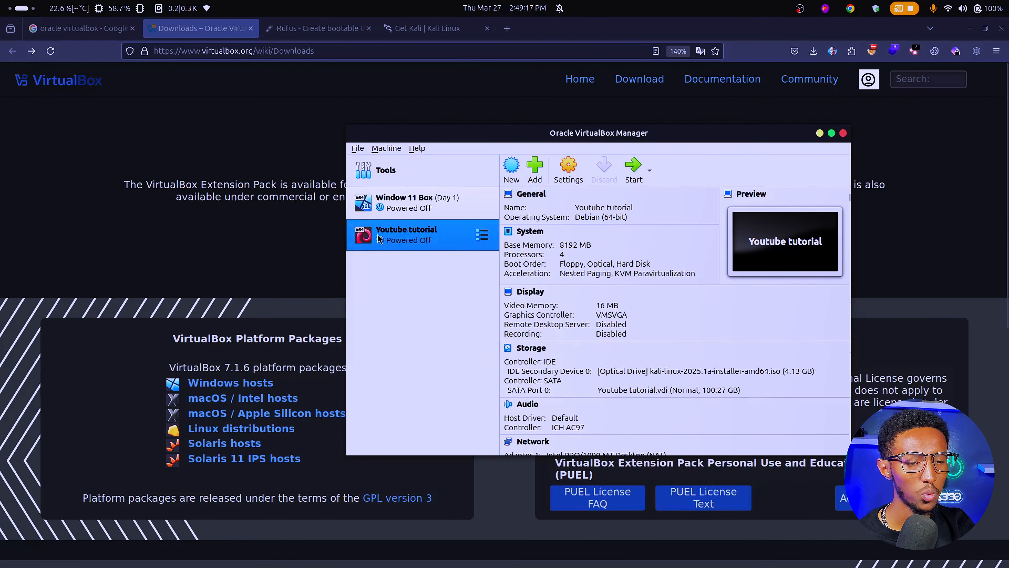
Start the Youtube tutorial machine in a maximized window, allow input capture and launch Kali's graphical install
left_click(634, 170)
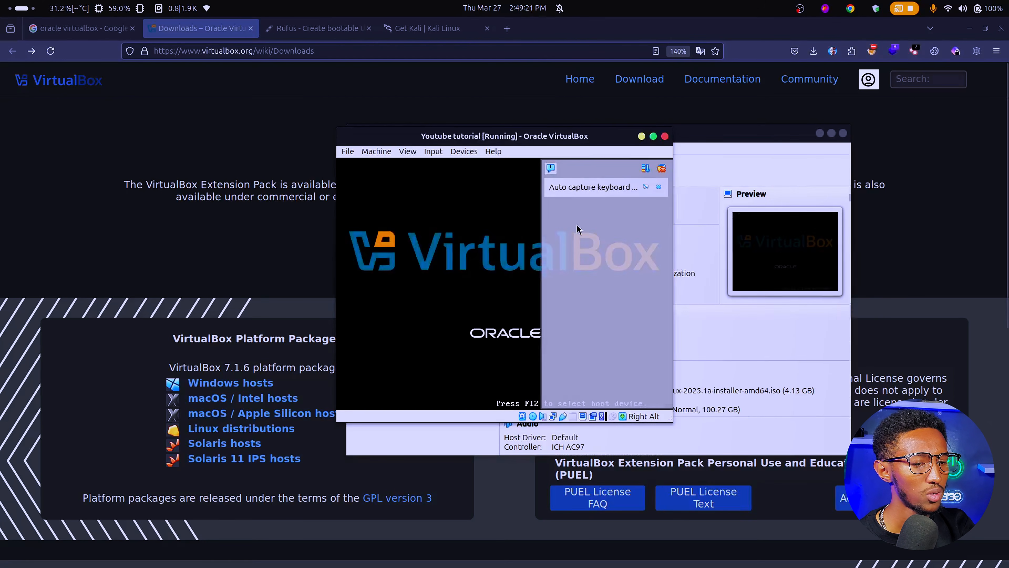
double_click(500, 138)
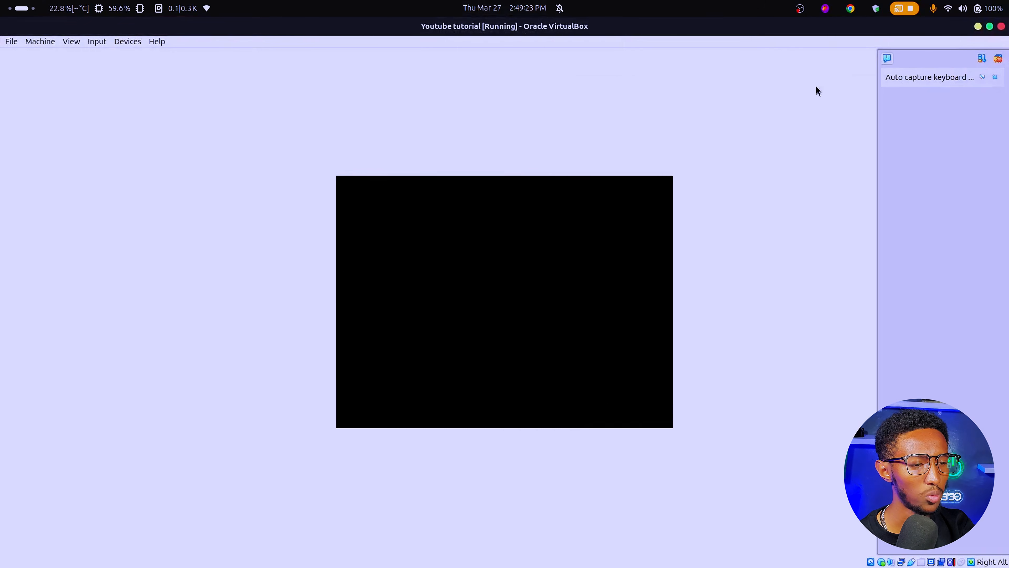
left_click(564, 259)
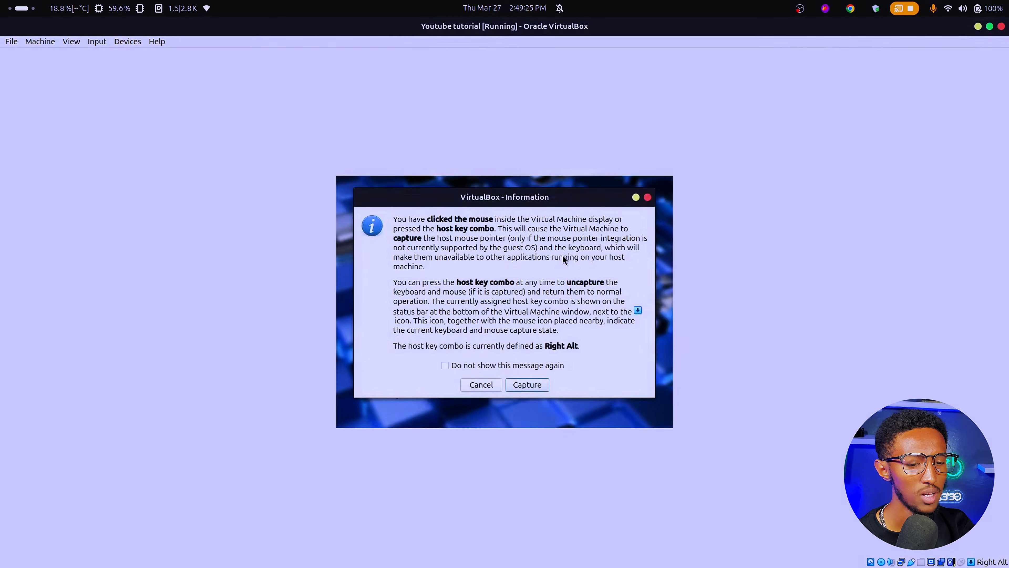
left_click(527, 385)
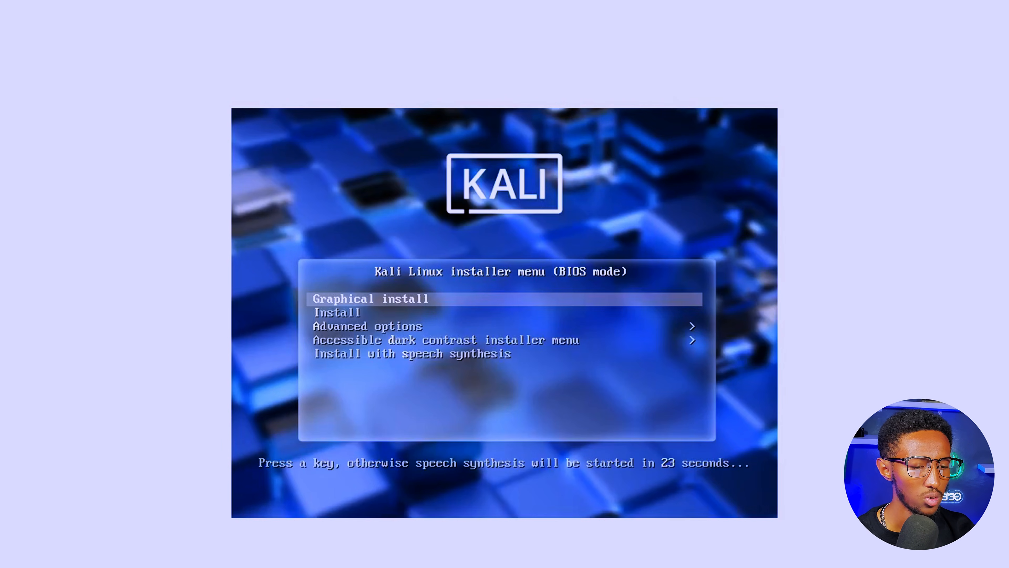
key("Return")
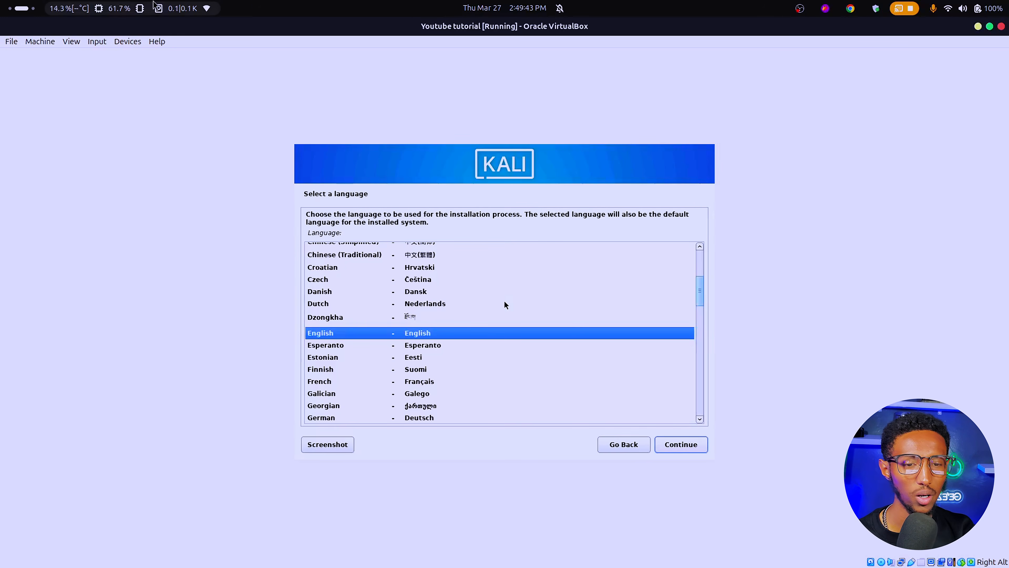
Switch to the web browser and take the Google tab back to the "rufus" search results
mouse_move(0, 0)
left_click(383, 213)
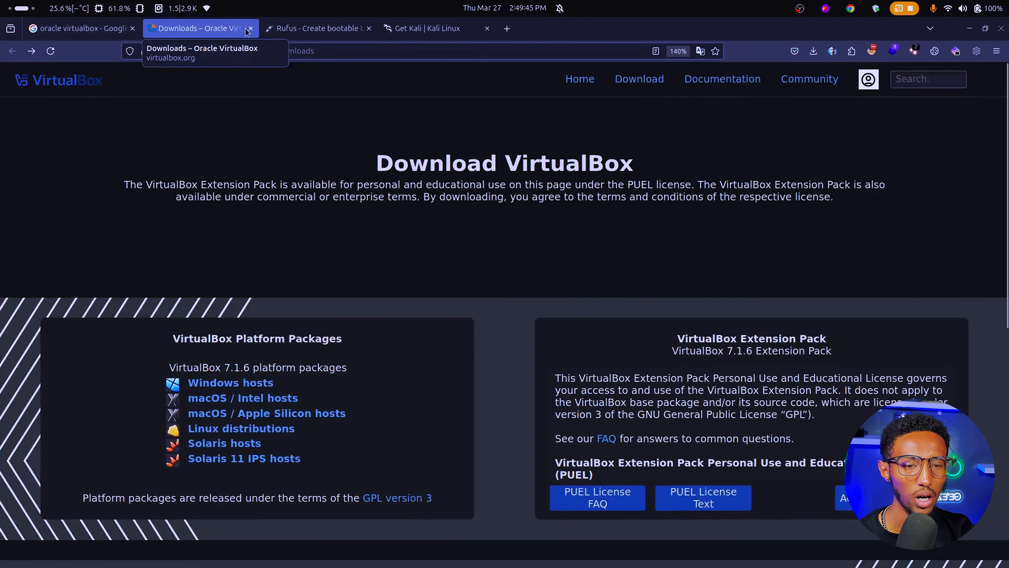
left_click(64, 28)
left_click(13, 51)
left_click(14, 49)
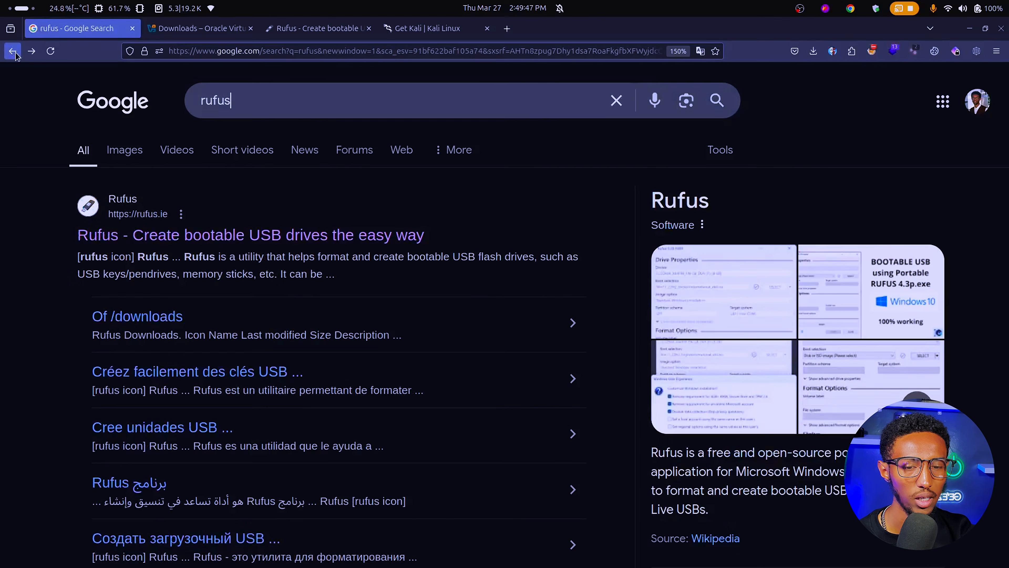
View the installer image and virtual machine options on the Get Kali page and return to the running virtual machine
left_click(139, 319)
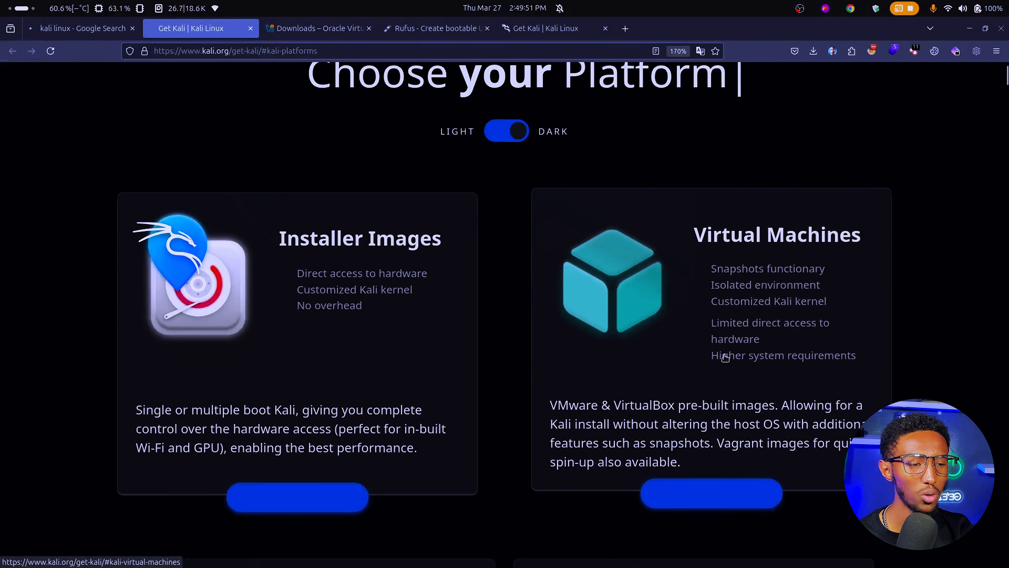
scroll(739, 390, "down", 3)
left_click(969, 28)
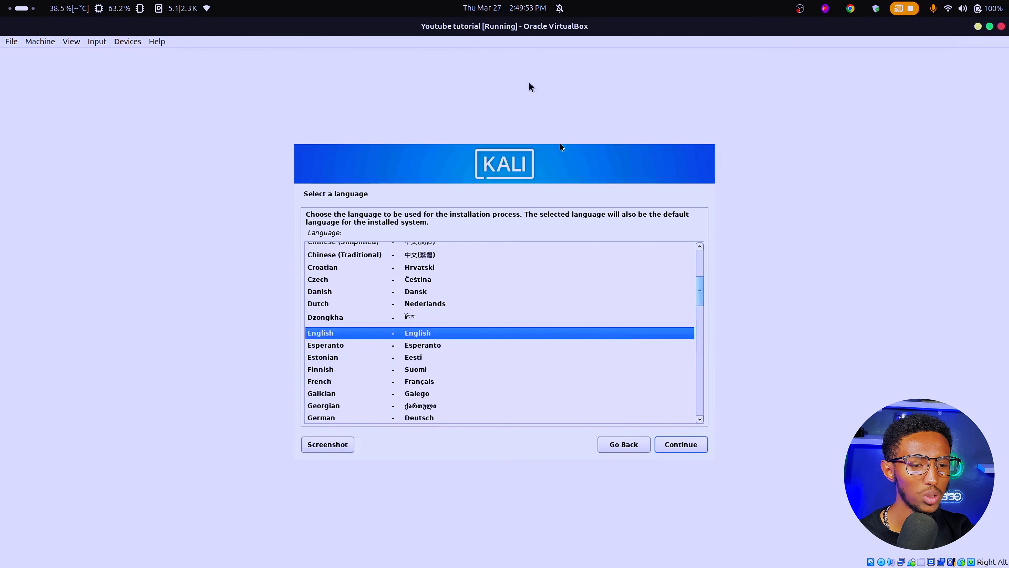
Inspect the file selection for adding an existing machine in VirtualBox Manager, cancel it and return to the maximized Youtube tutorial machine
double_click(483, 24)
left_click(569, 134)
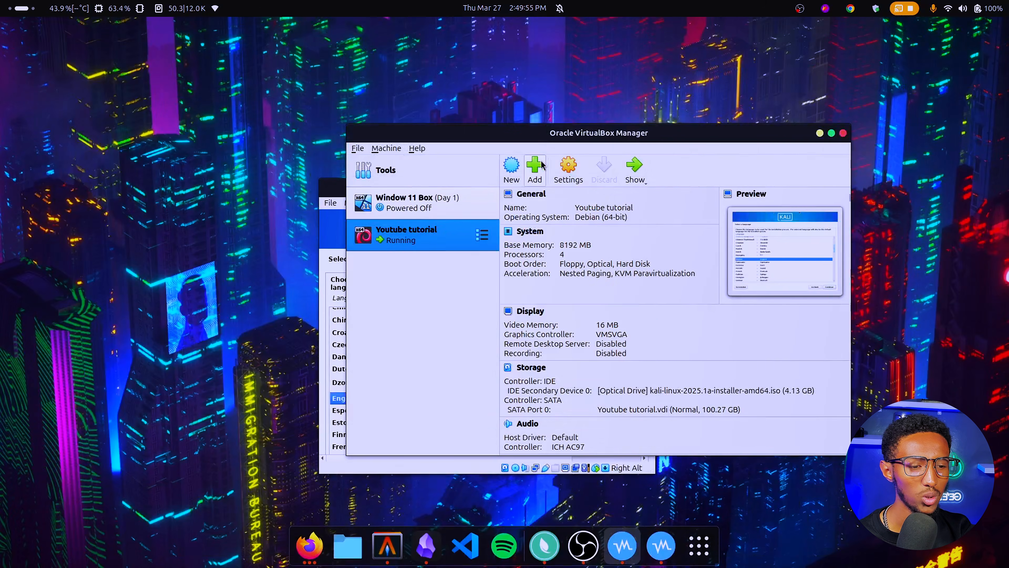
left_click(535, 164)
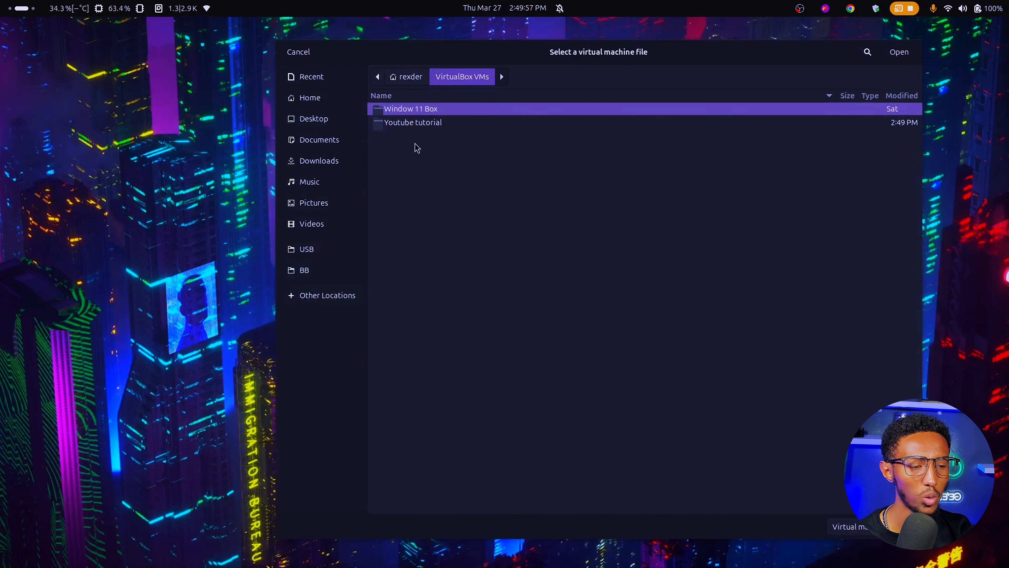
left_click(298, 52)
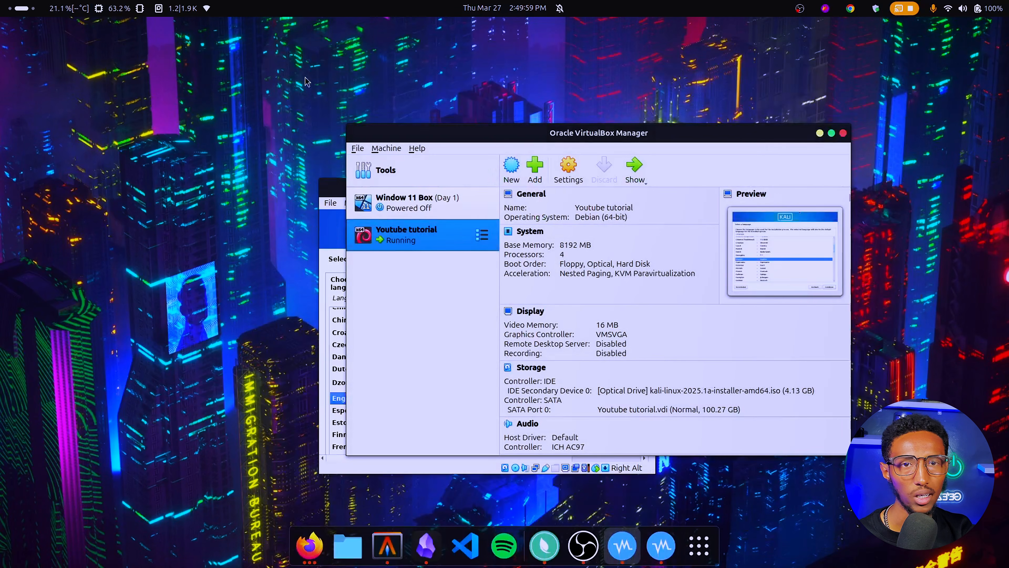
double_click(324, 197)
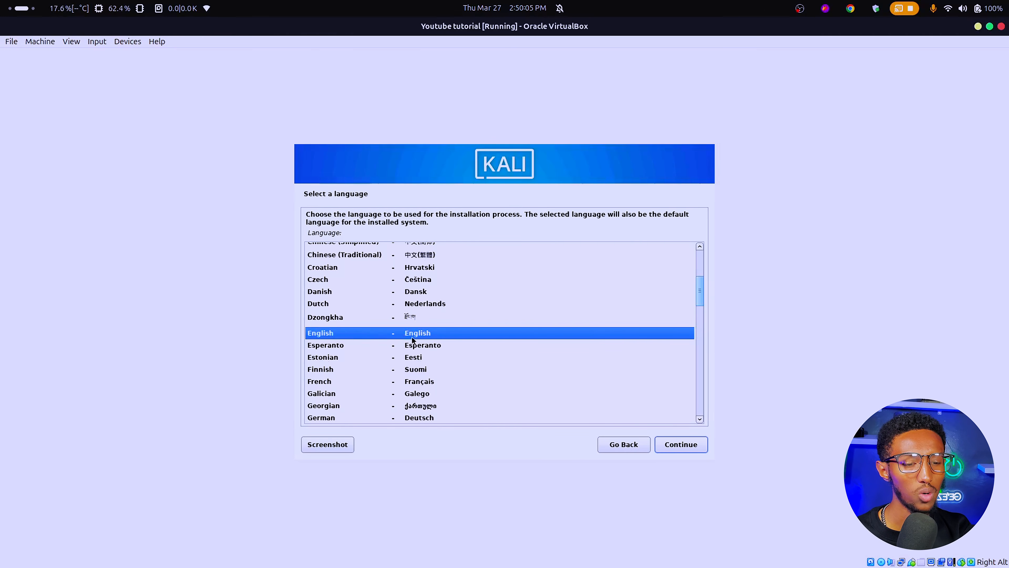
Configure the installer's locale with English as language, United States as location and American English as keymap
left_click(686, 443)
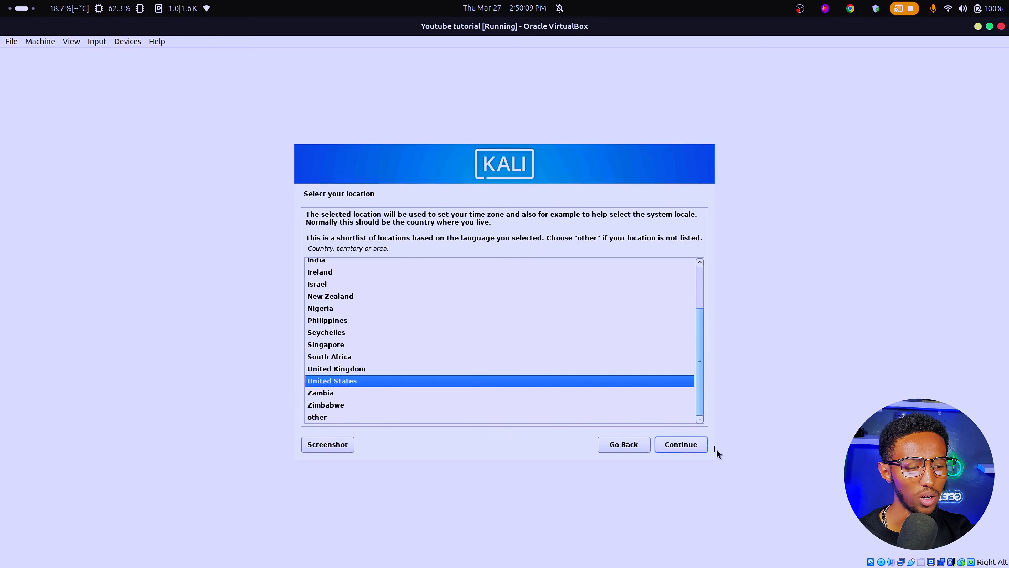
scroll(495, 386, "up", 3)
type("Et")
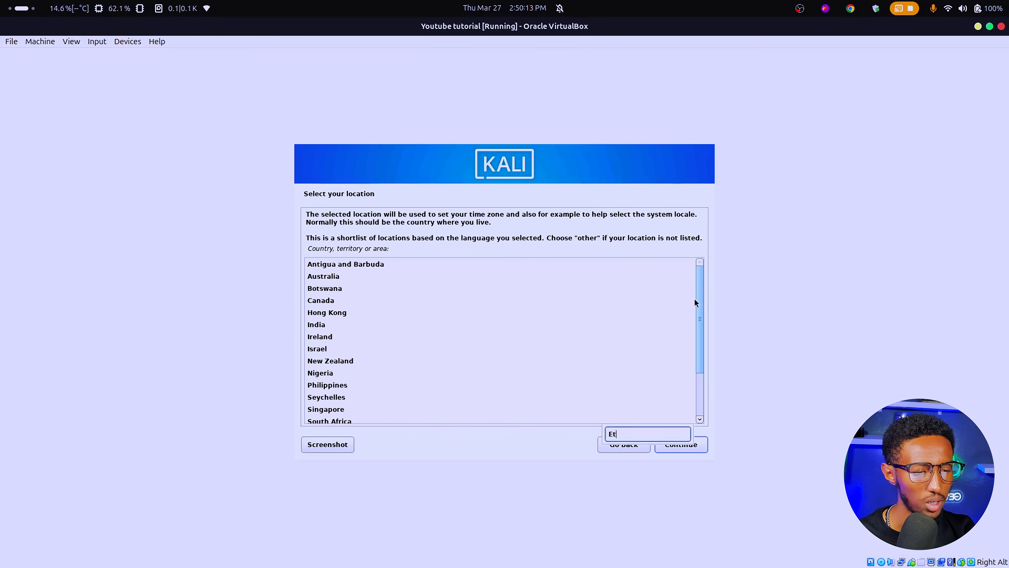
left_click_drag(696, 303, 711, 334)
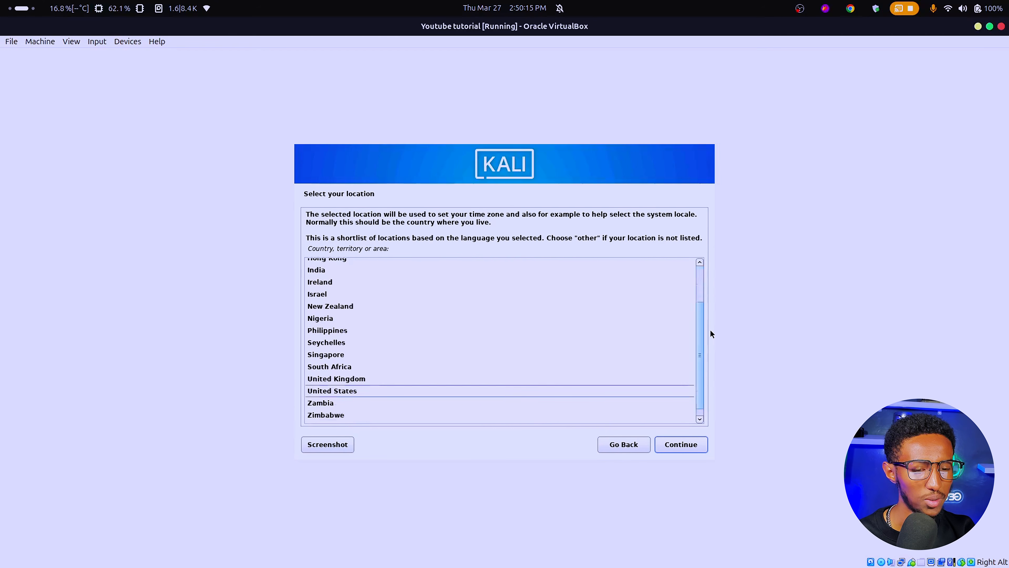
left_click(319, 381)
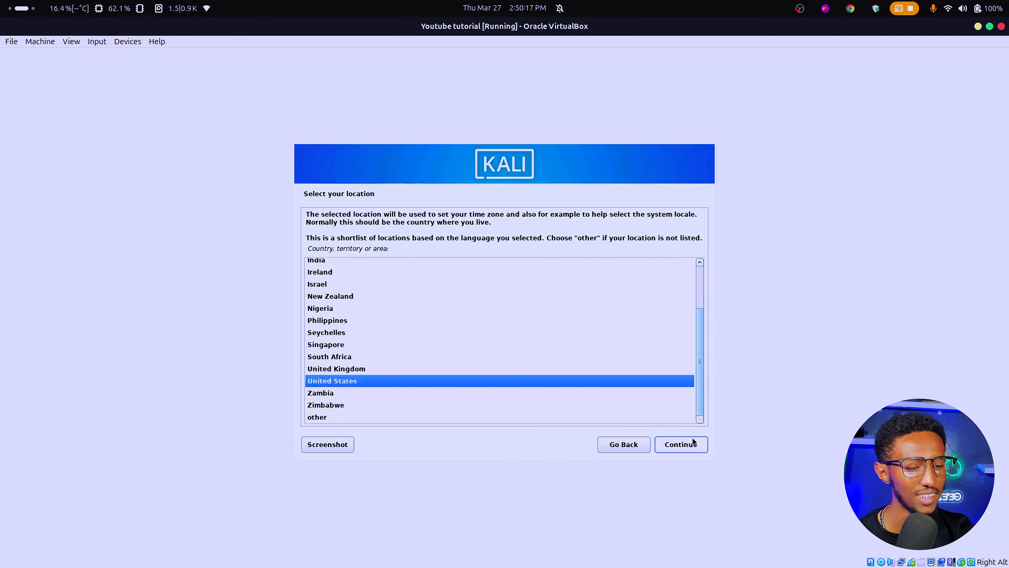
left_click(680, 444)
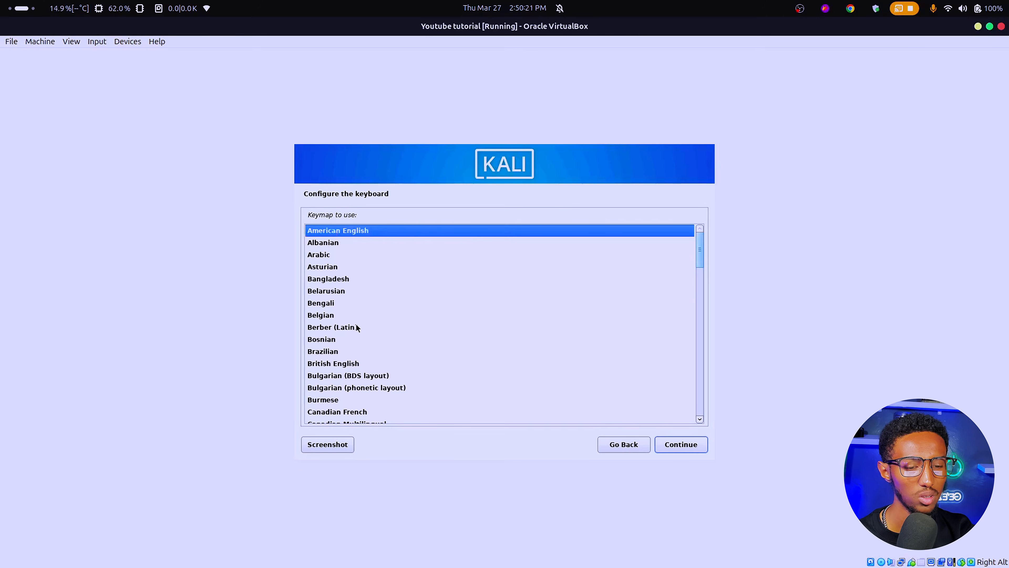
left_click(683, 444)
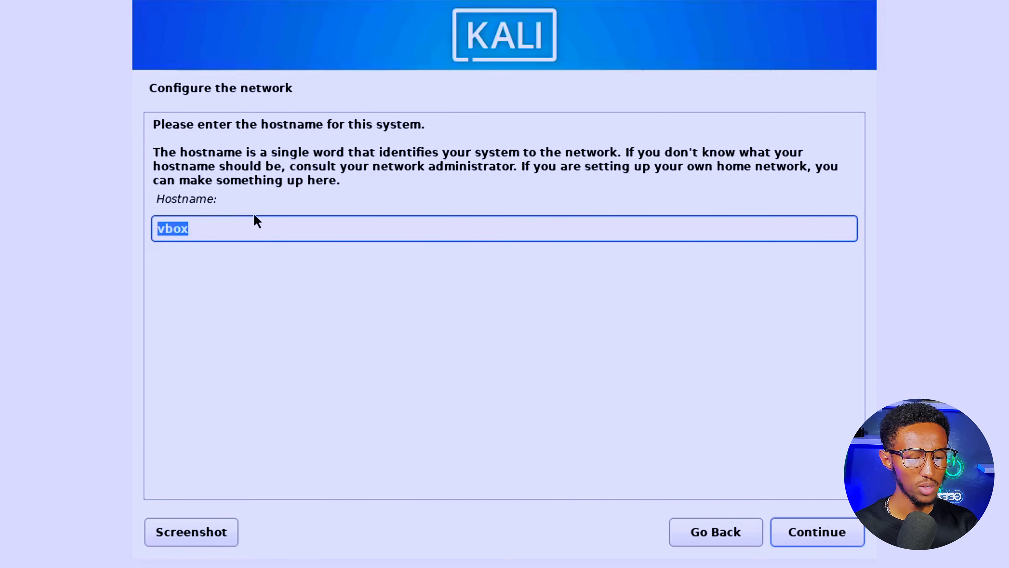
Set the hostname to YoutubeMachine and accept the suggested domain name
type("Youtube")
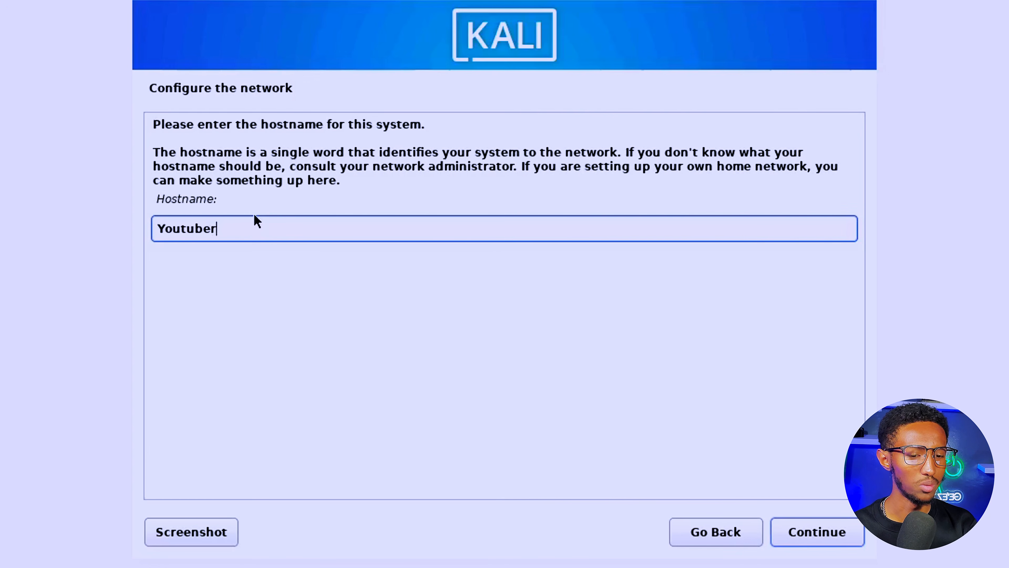
type("Machine")
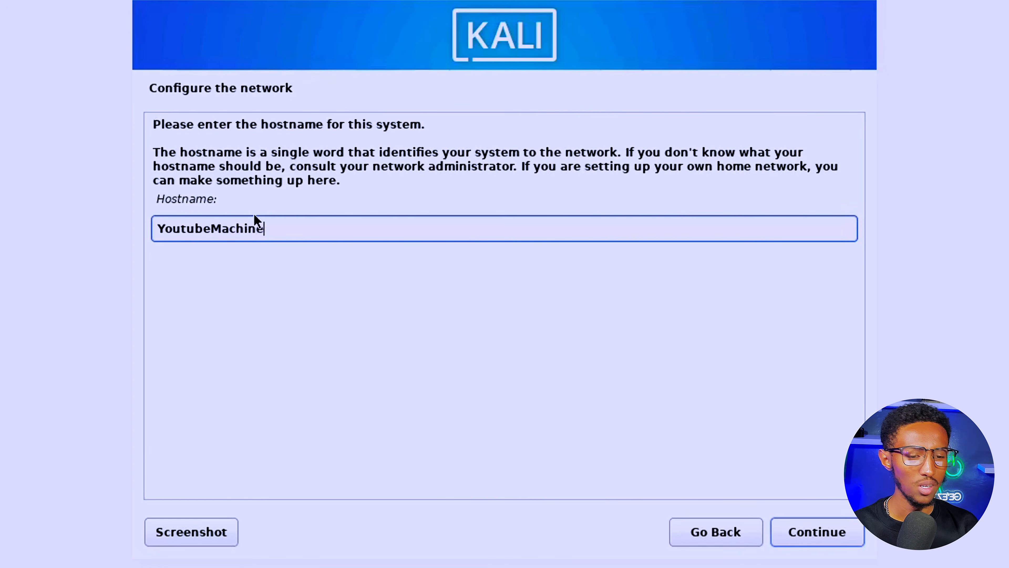
left_click(838, 534)
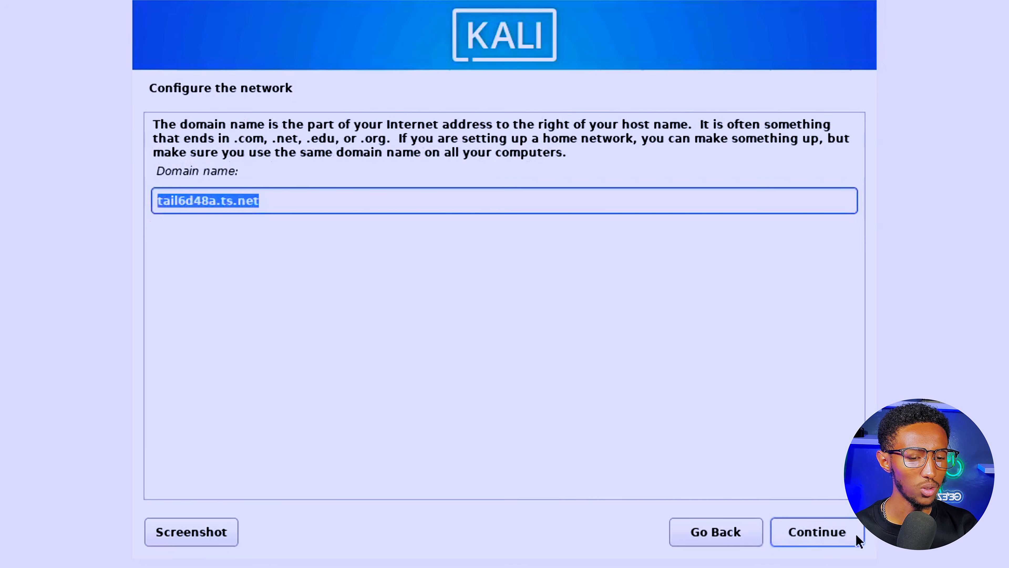
left_click(804, 534)
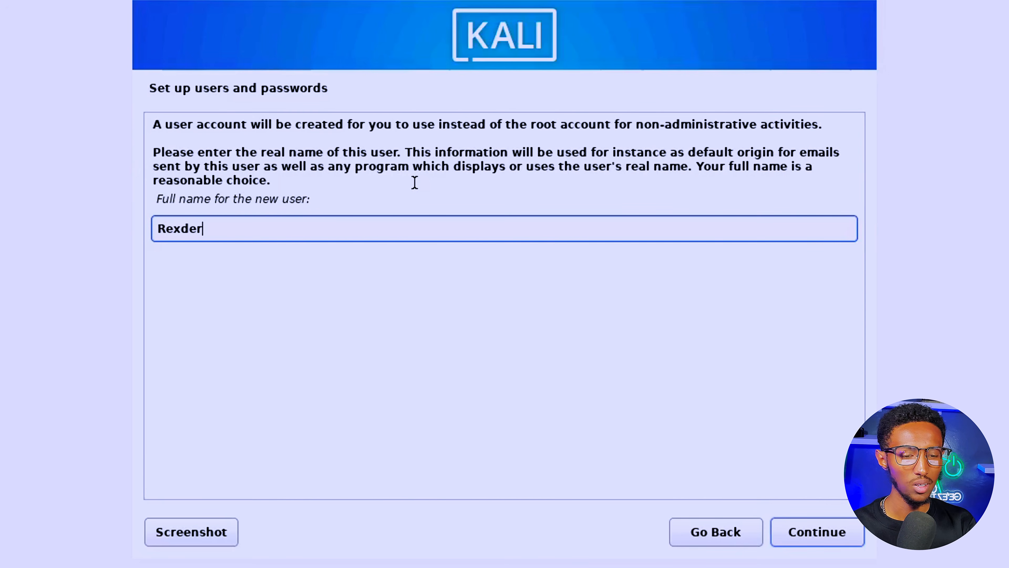
Enter the new user's full name and accept the suggested account username
key("ctrl+a")
key("BackSpace")
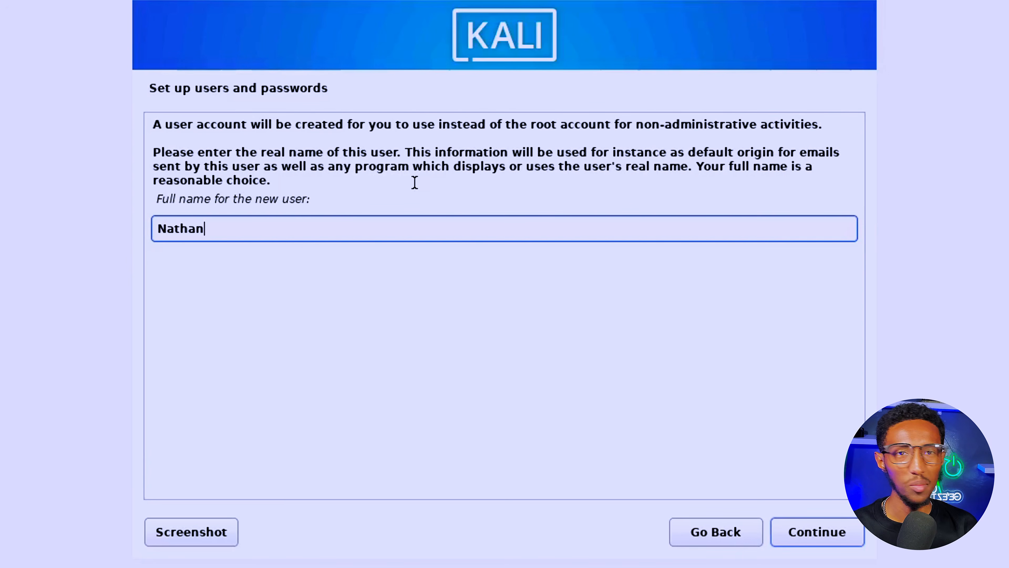
key("ctrl+a")
type("Rexde")
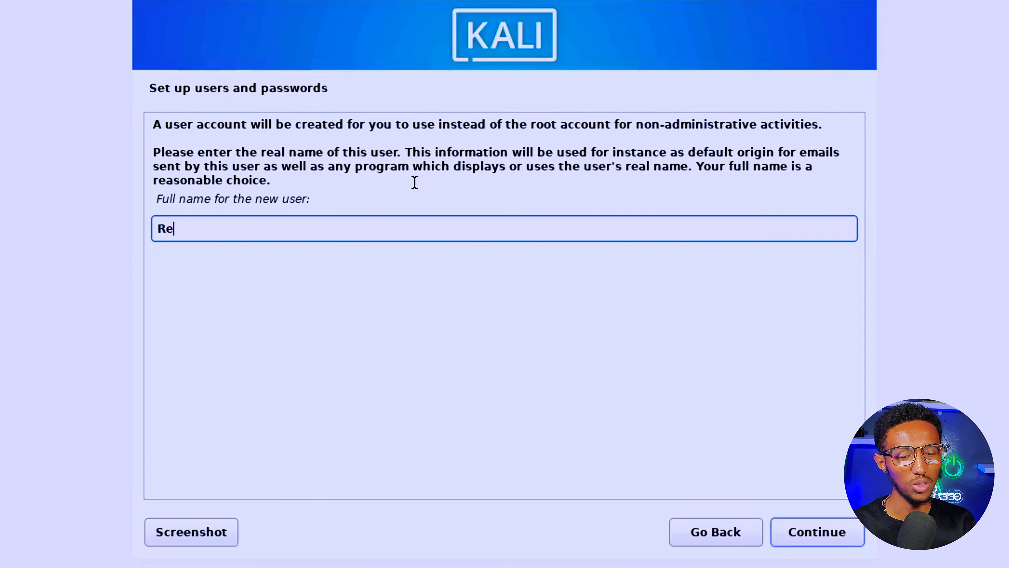
key("ctrl+a")
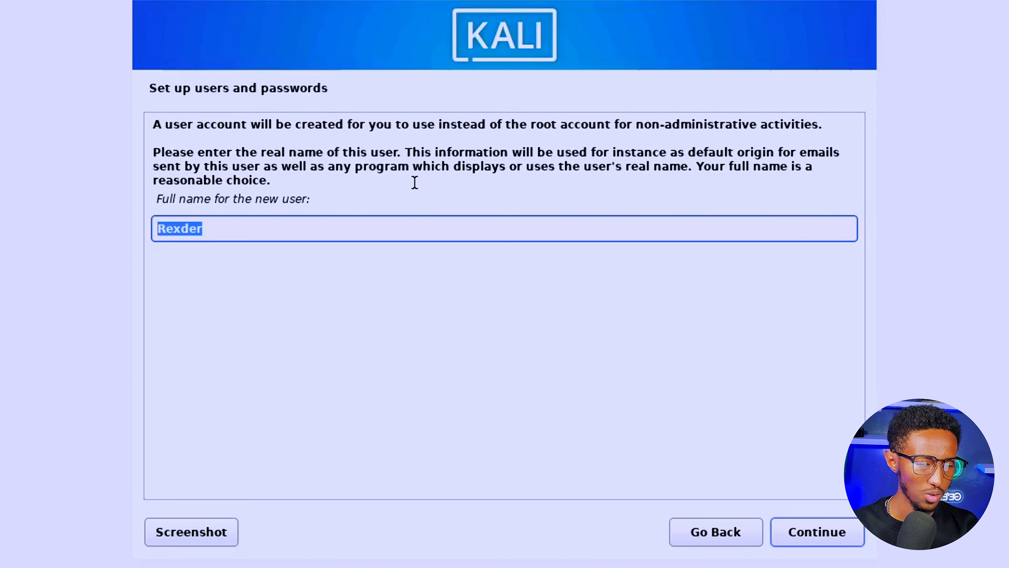
key("BackSpace")
type("N")
key("BackSpace")
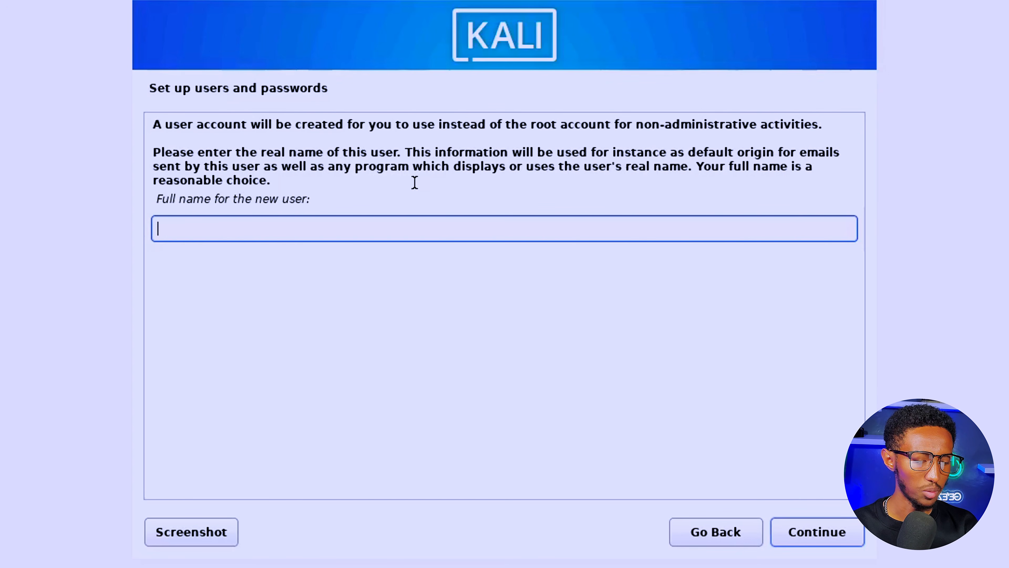
type("Rexder")
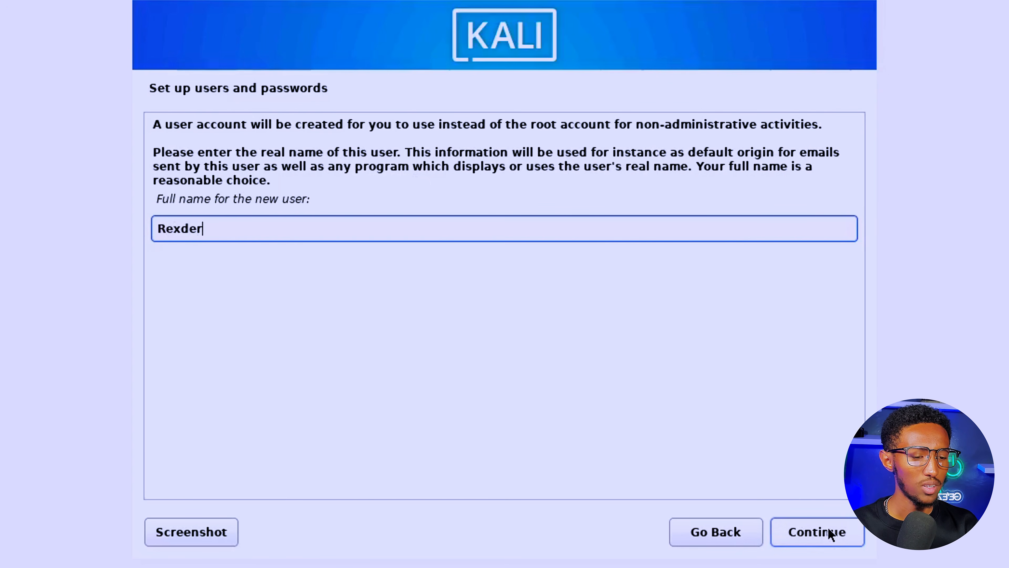
left_click(829, 532)
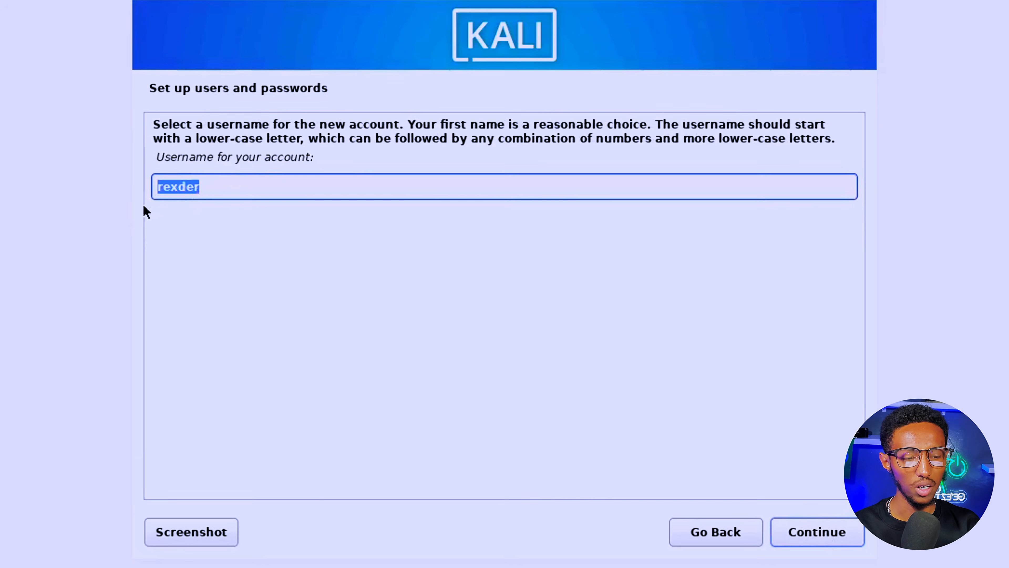
left_click(846, 535)
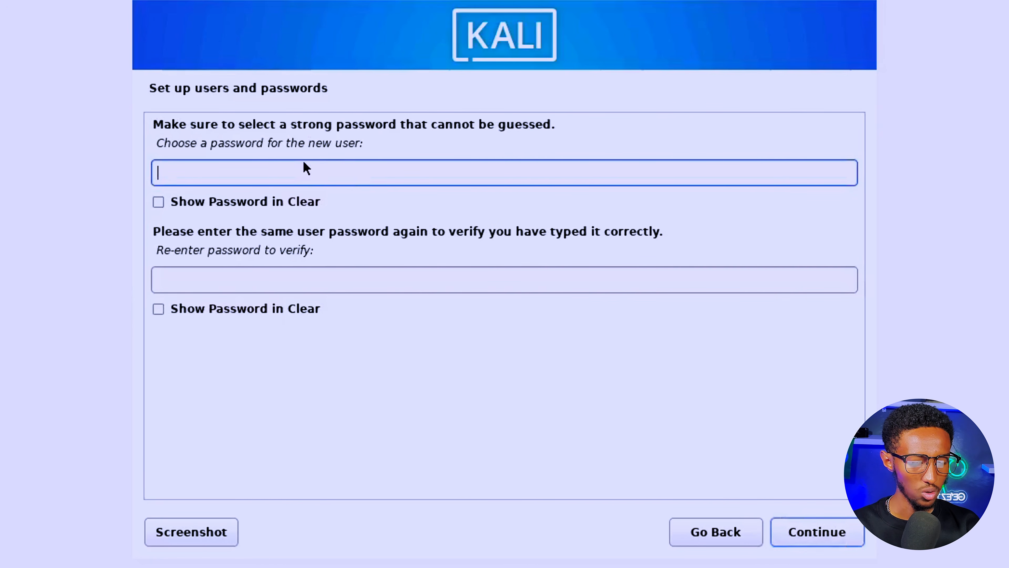
Enter and verify the new user's password, and accept Eastern as the time zone
type("●●●●")
key("ctrl+a")
type("●●●●●")
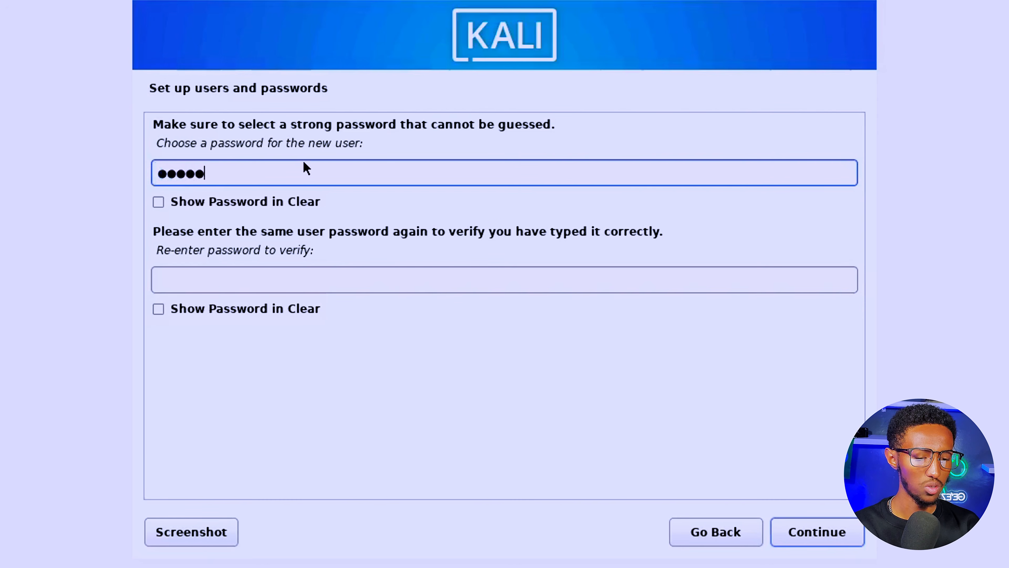
left_click(300, 277)
type("●●●●●●")
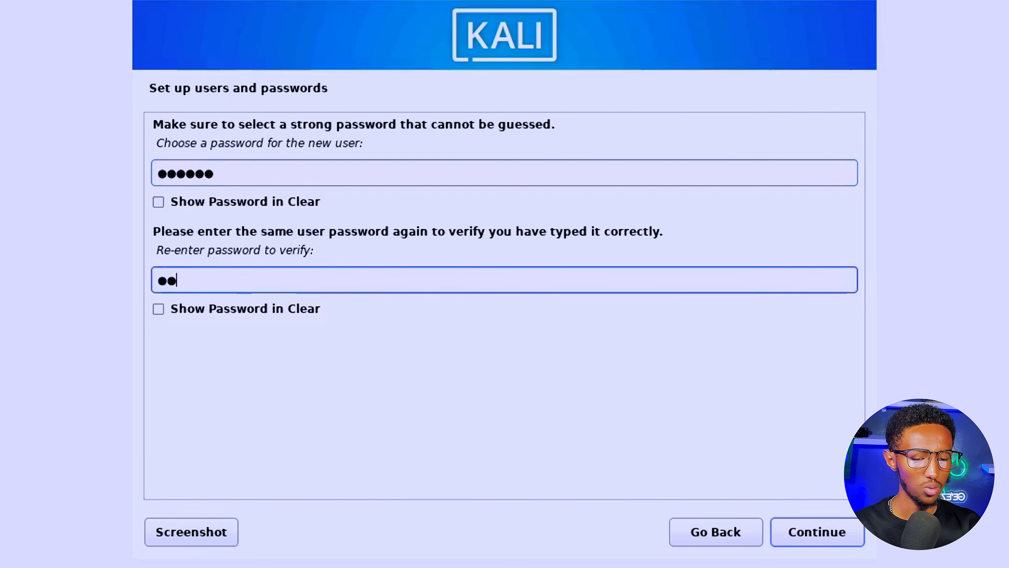
left_click(794, 533)
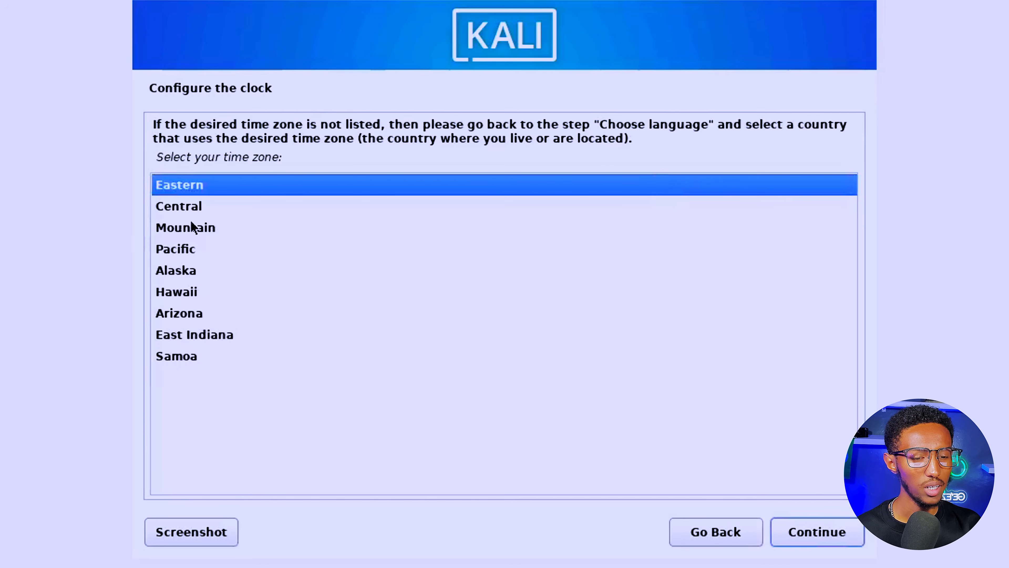
left_click(804, 524)
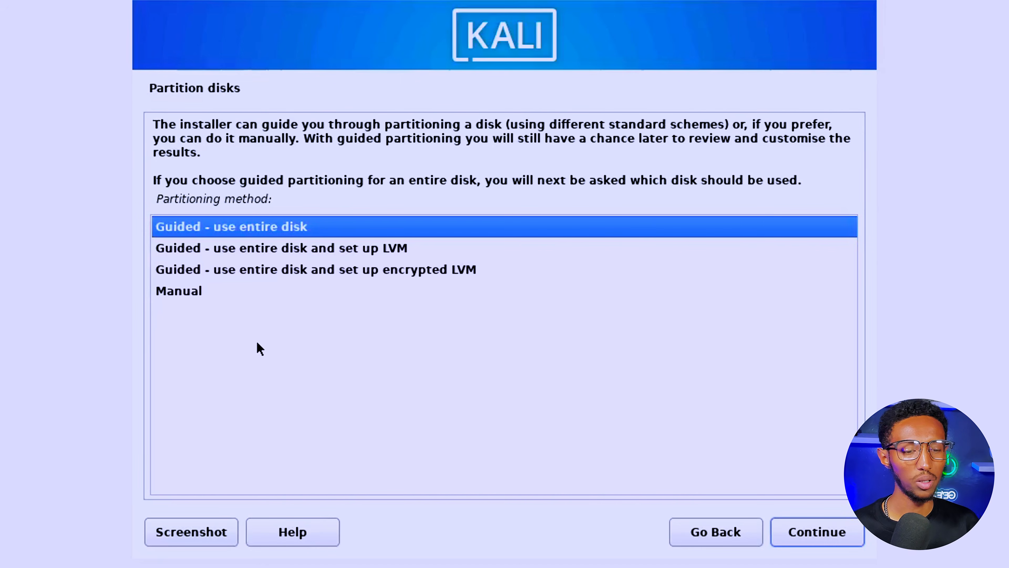
double_click(169, 298)
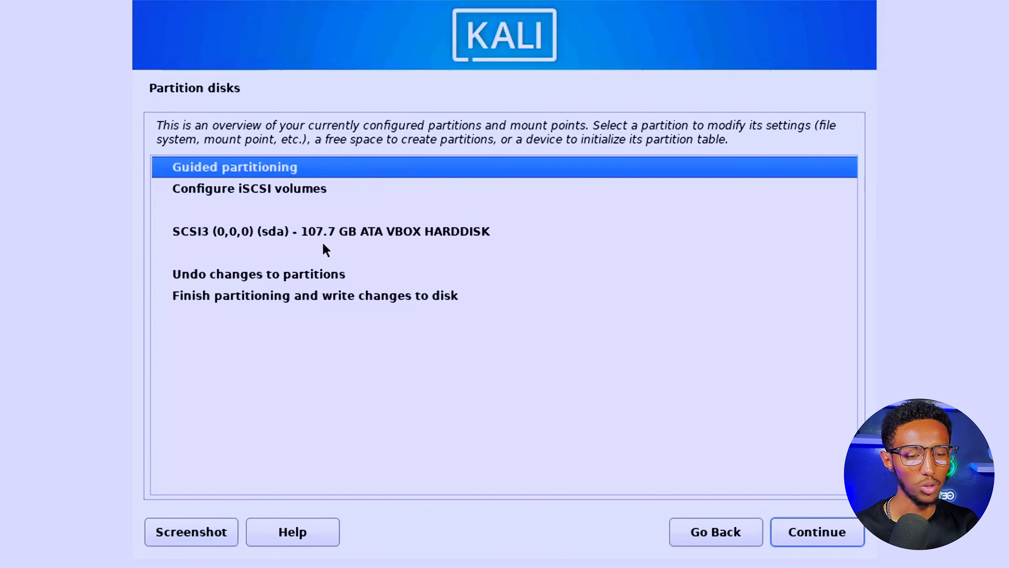
left_click(312, 239)
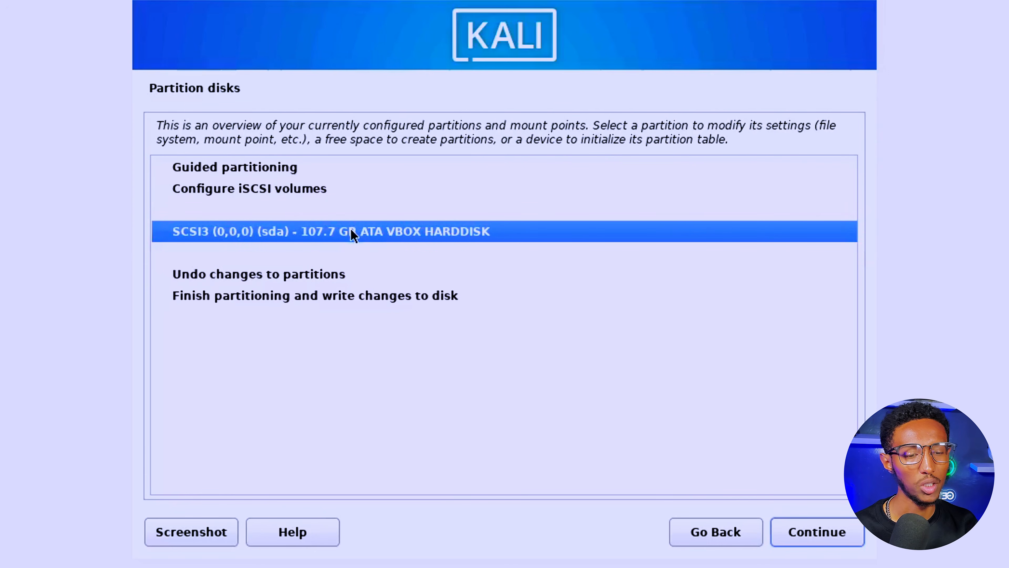
left_click(675, 535)
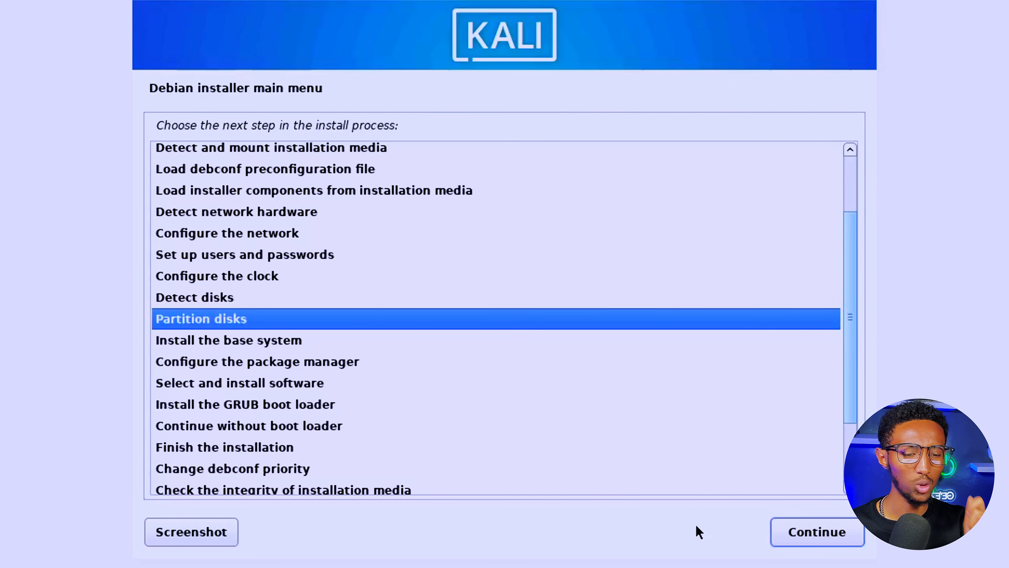
left_click(792, 529)
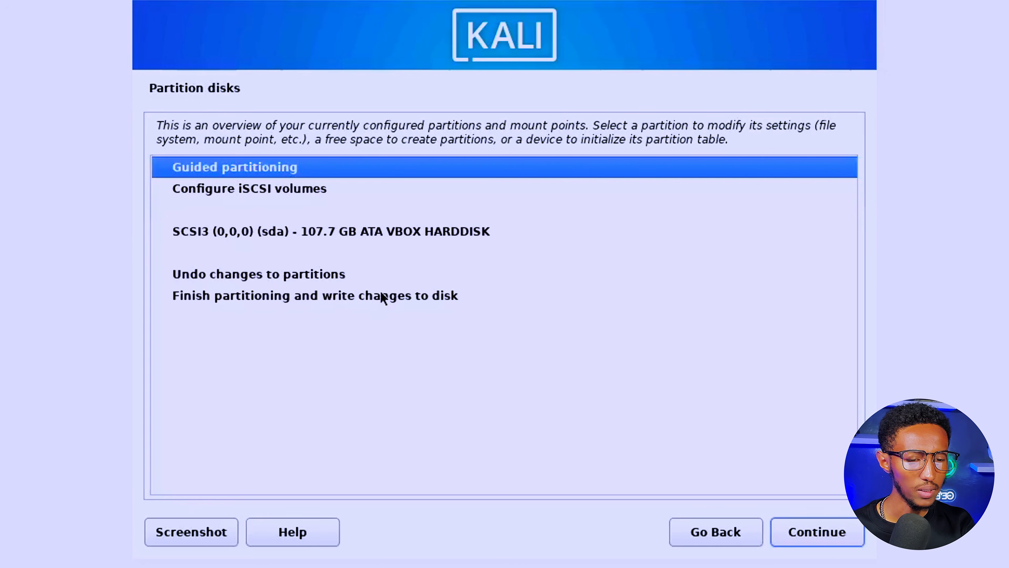
Set up guided partitioning that uses the entire VBOX hard disk with all files in one partition
left_click(822, 535)
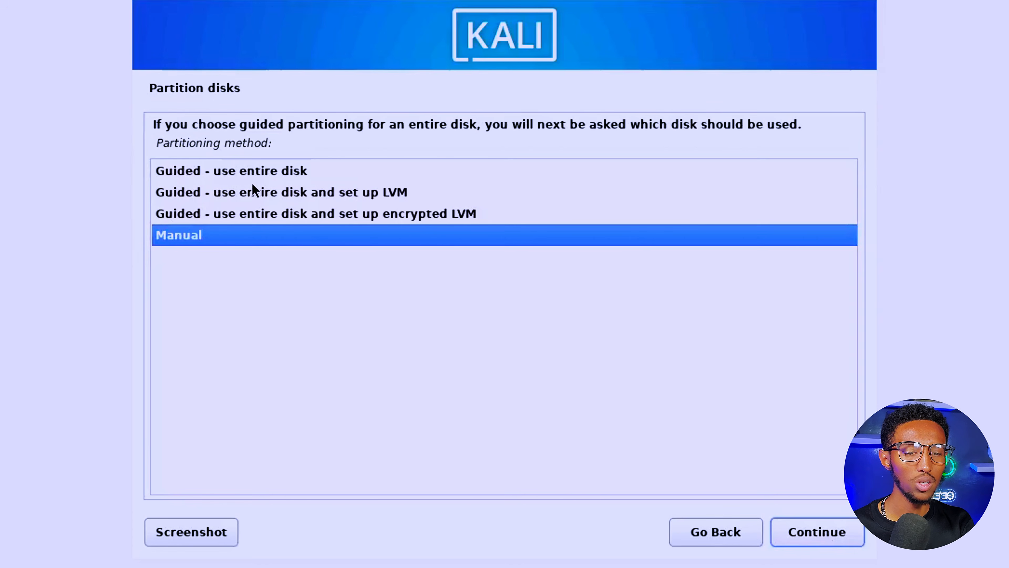
left_click(230, 179)
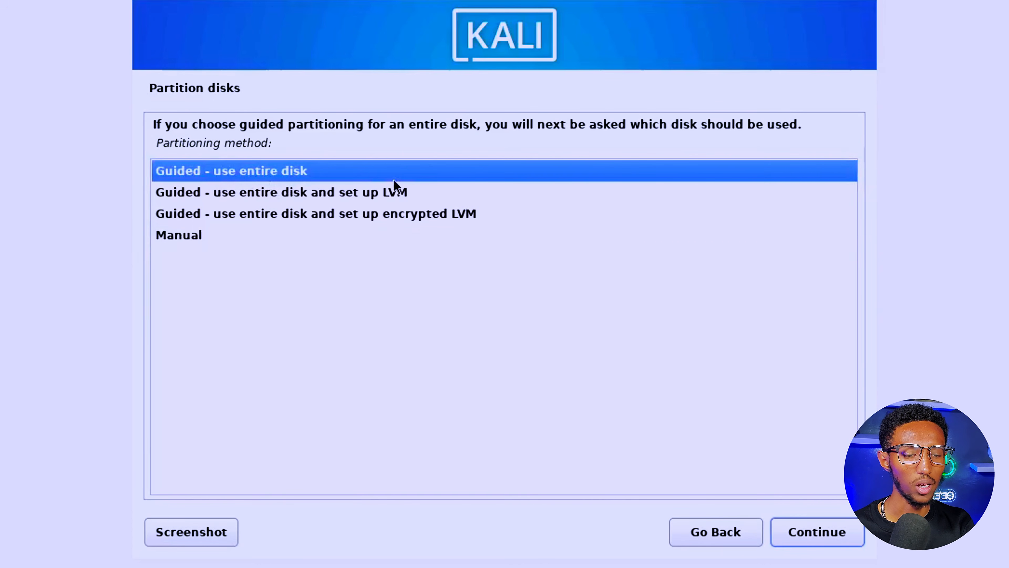
left_click(838, 533)
left_click(840, 537)
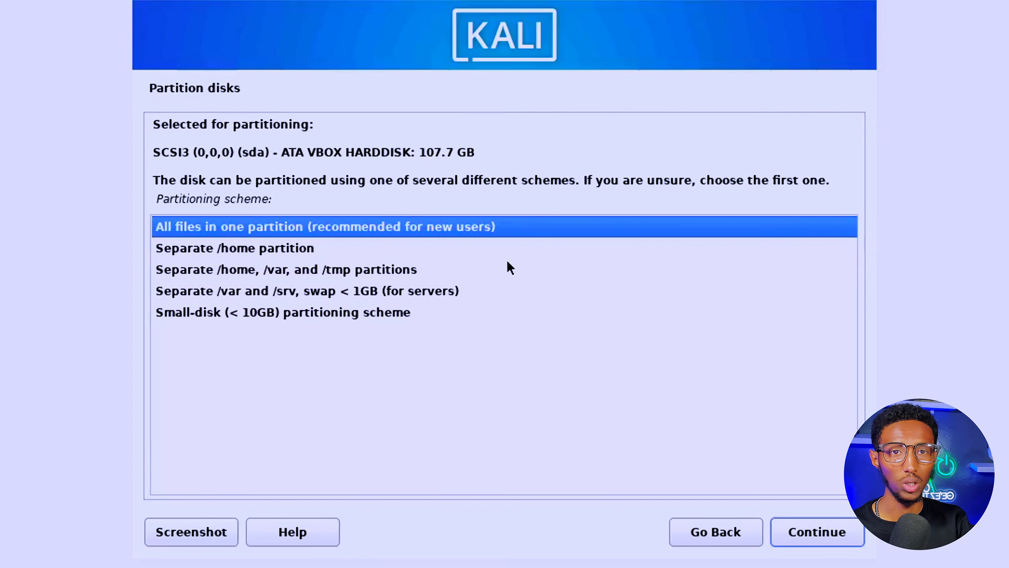
left_click(273, 244)
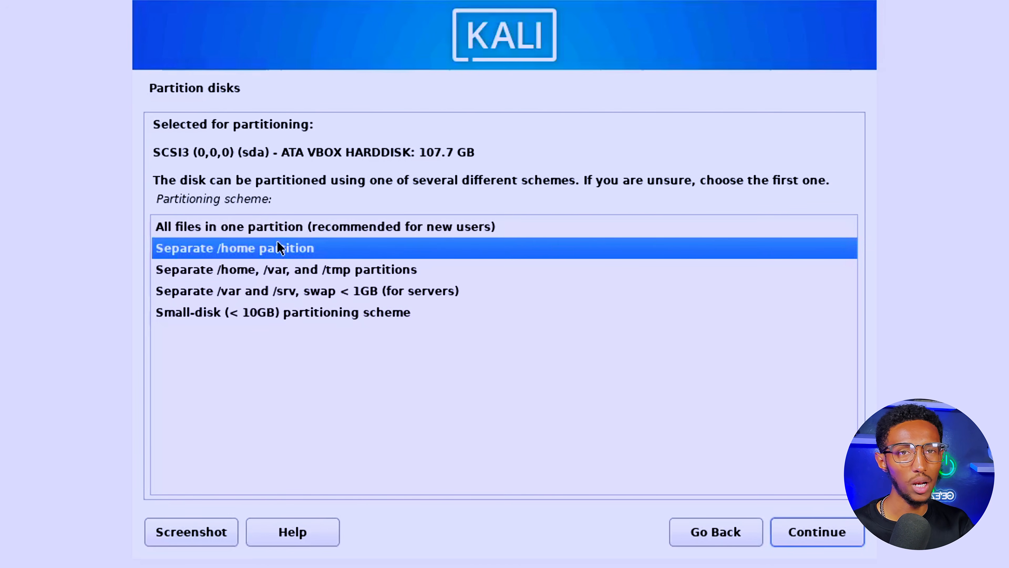
left_click(318, 230)
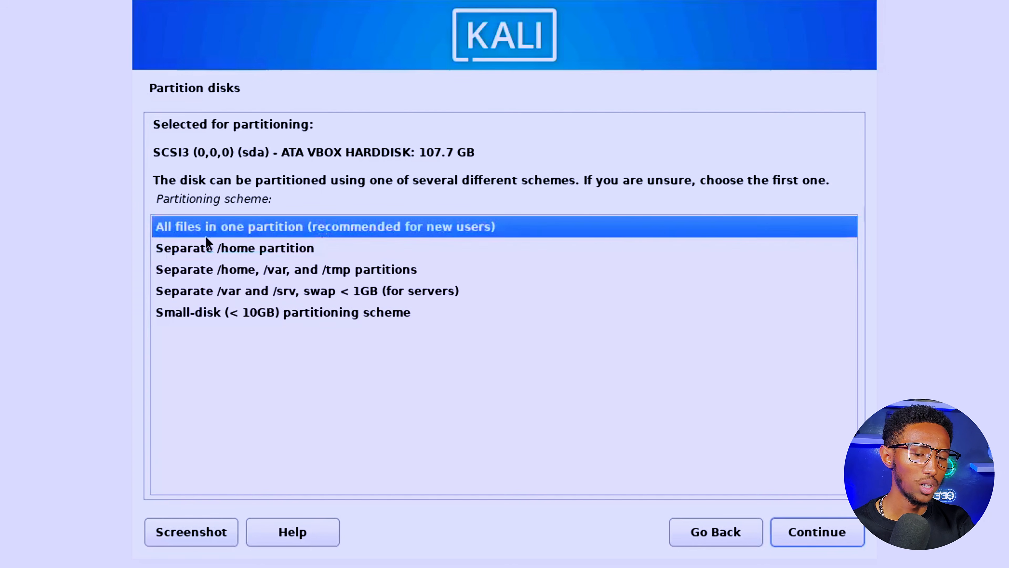
left_click(829, 527)
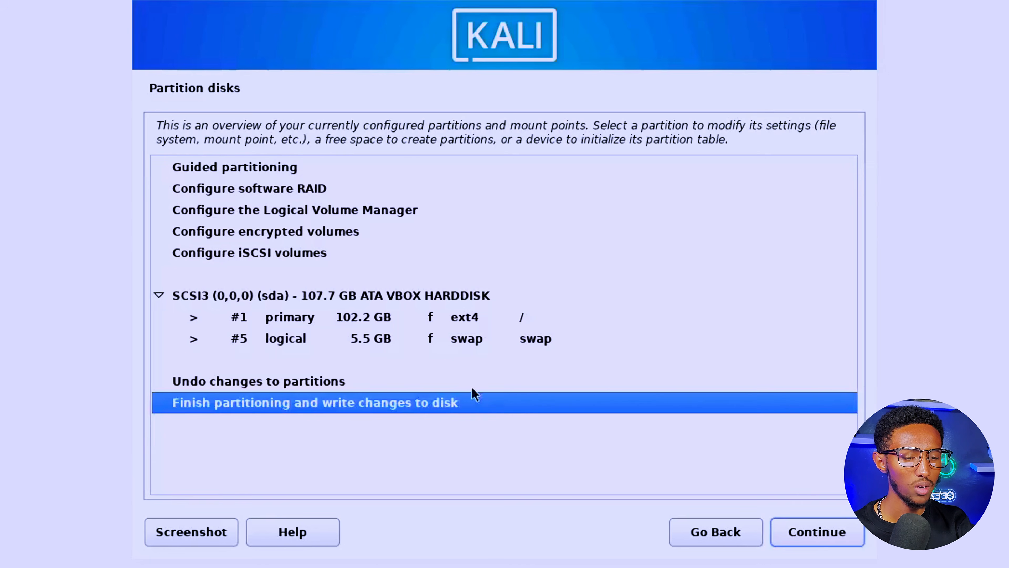
Finish partitioning and agree to write the changes to the disk
left_click(359, 317)
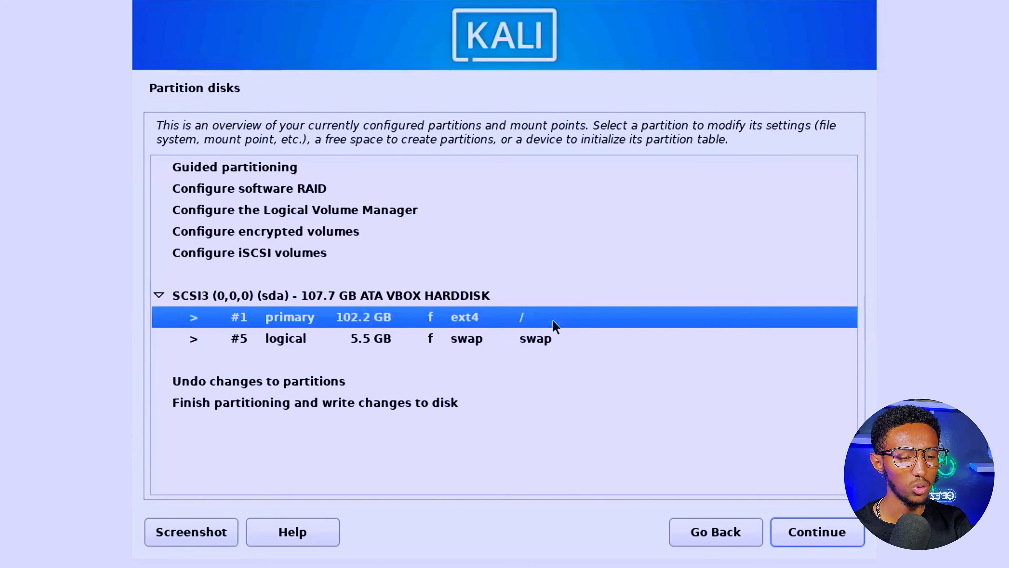
left_click(262, 403)
left_click(793, 533)
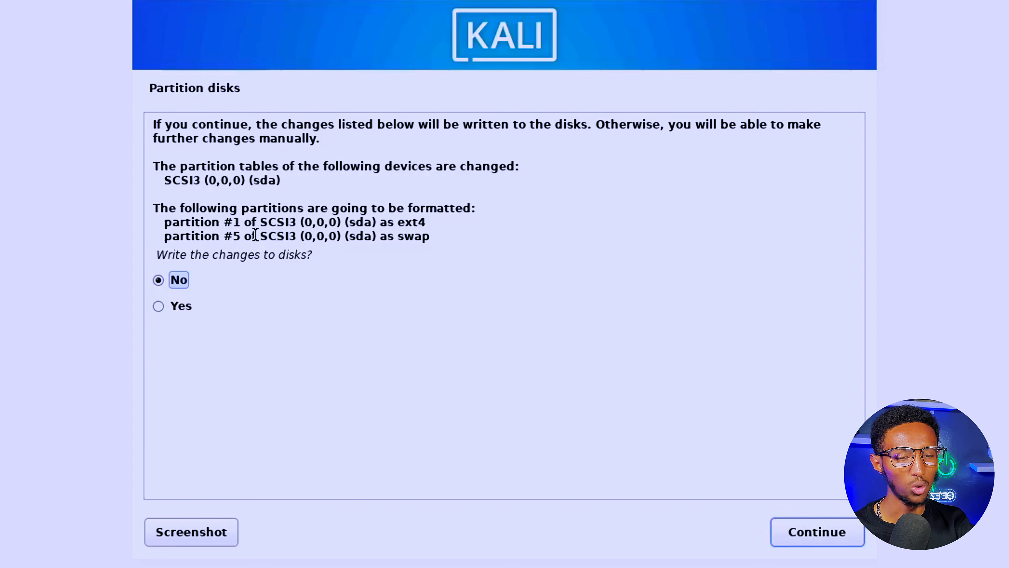
left_click(159, 308)
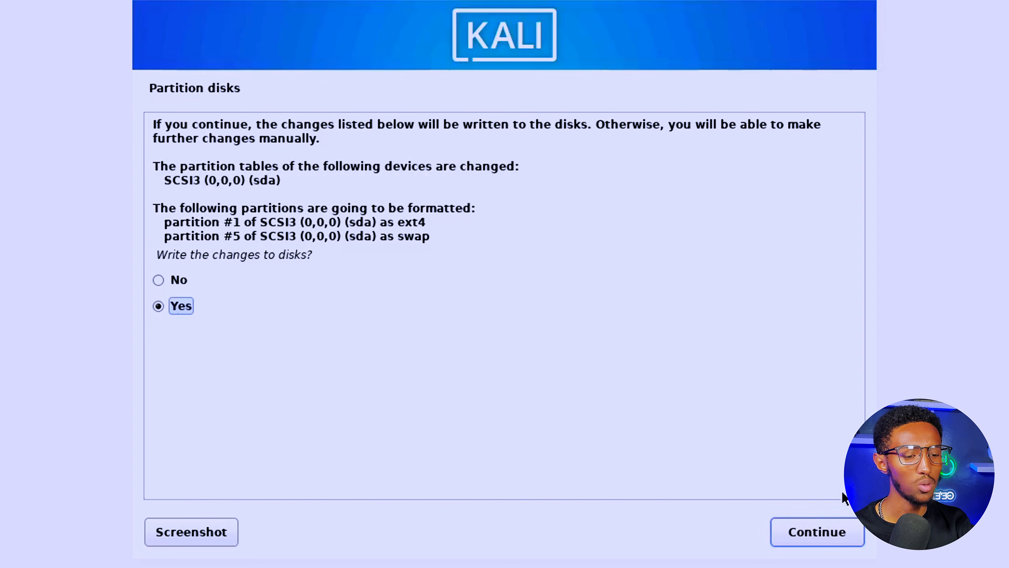
left_click(822, 529)
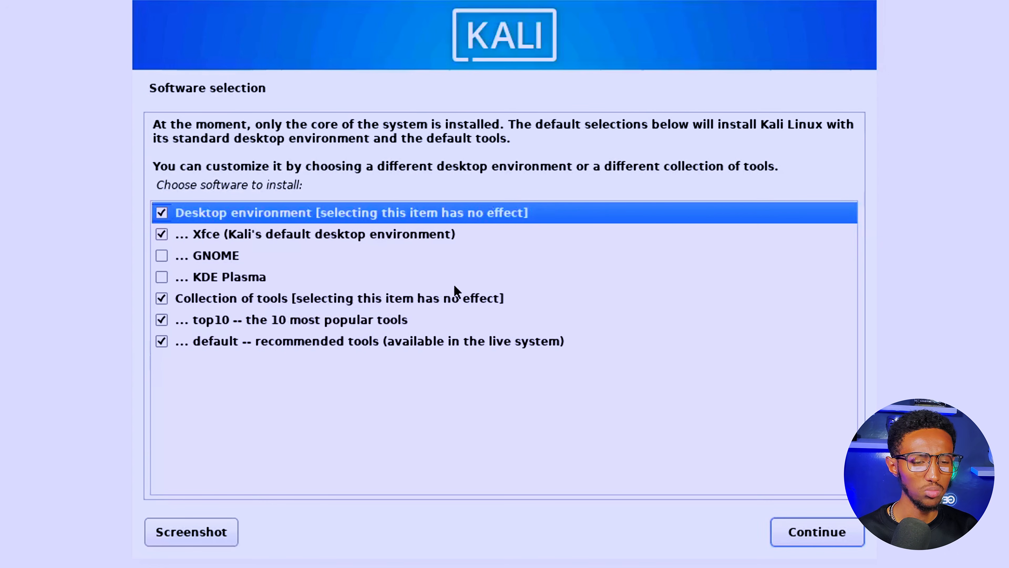
Switch to Firefox and search Google for "kali linux gnome"
key("super")
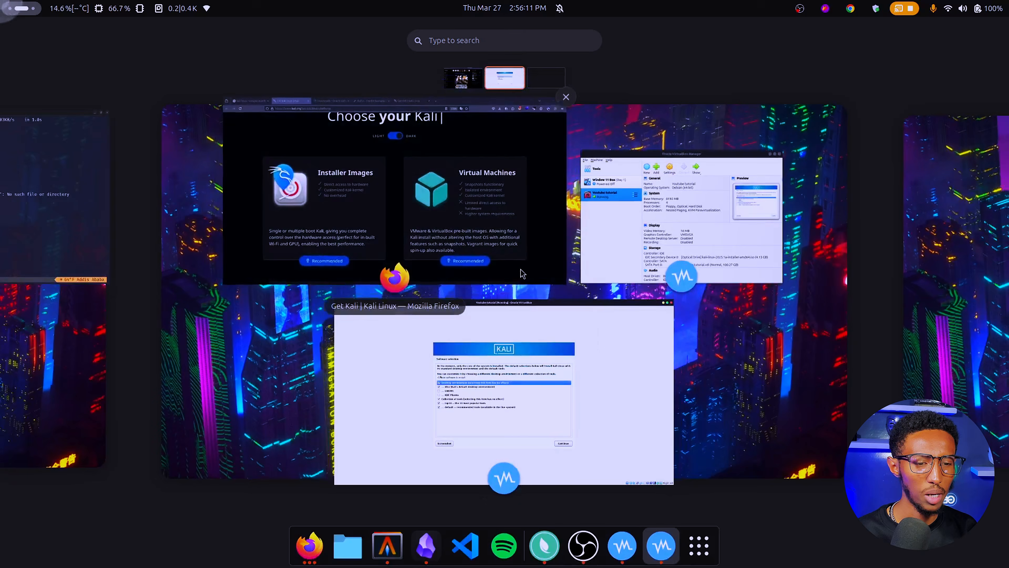
left_click(492, 225)
left_click(353, 54)
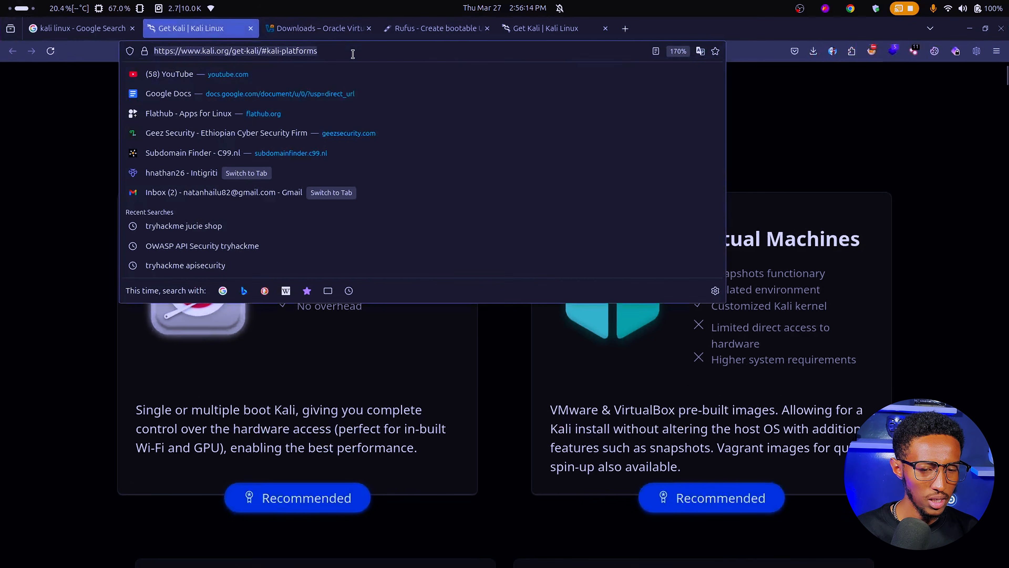
key("Escape")
left_click(104, 28)
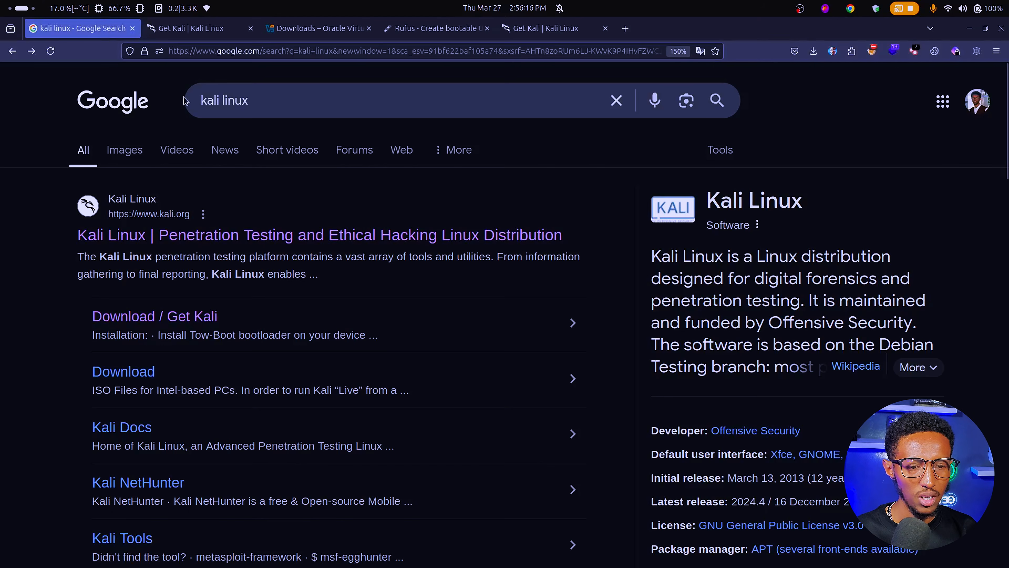
left_click(243, 101)
key("ctrl+a")
key("Right")
type("g")
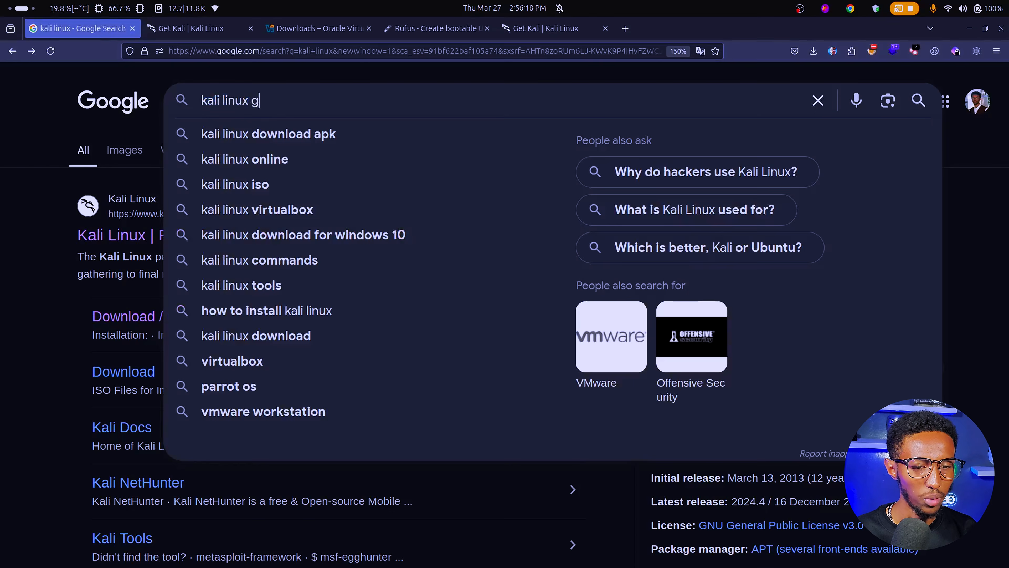
type("nome")
key("Return")
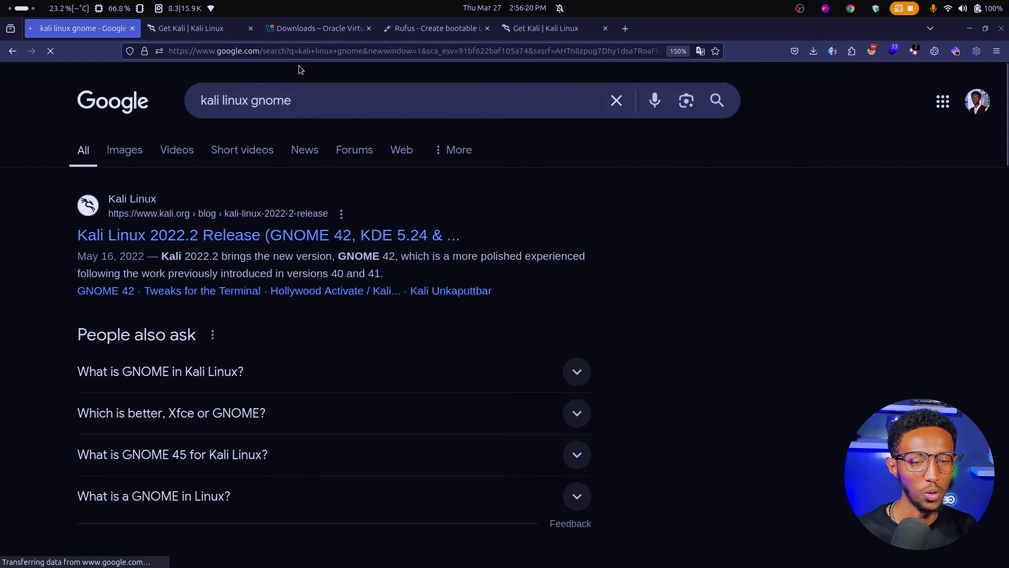
Show the image results for the search and preview the Kali Linux 2022.2 Release (GNOME 42) picture
left_click(129, 154)
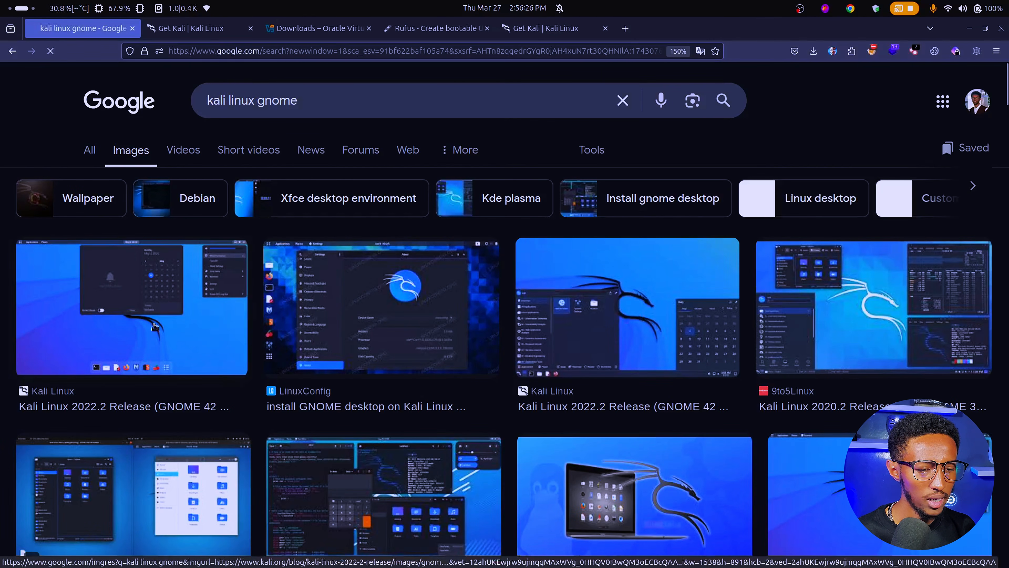
scroll(278, 338, "down", 5)
scroll(150, 353, "up", 5)
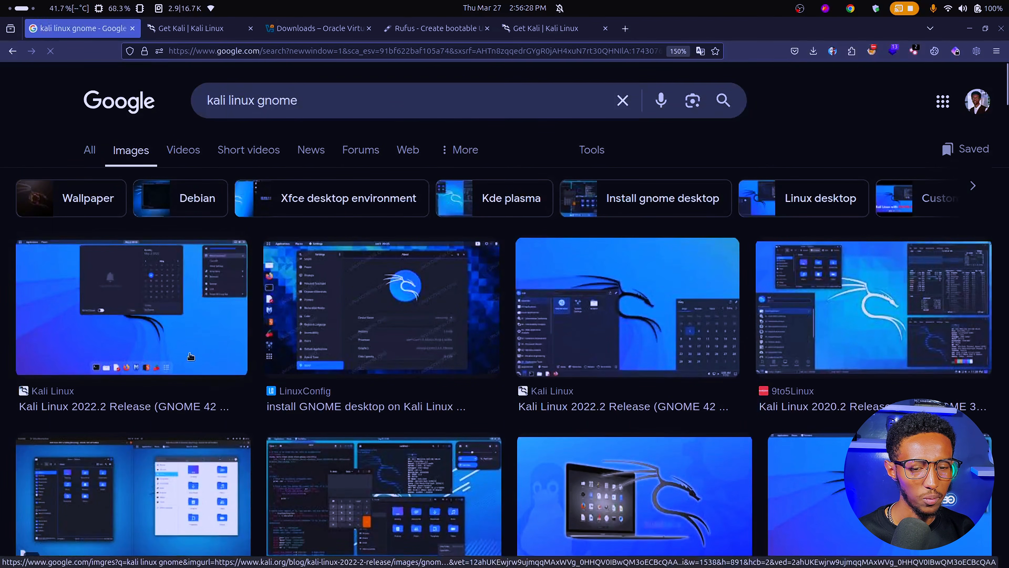
key("ctrl+plus")
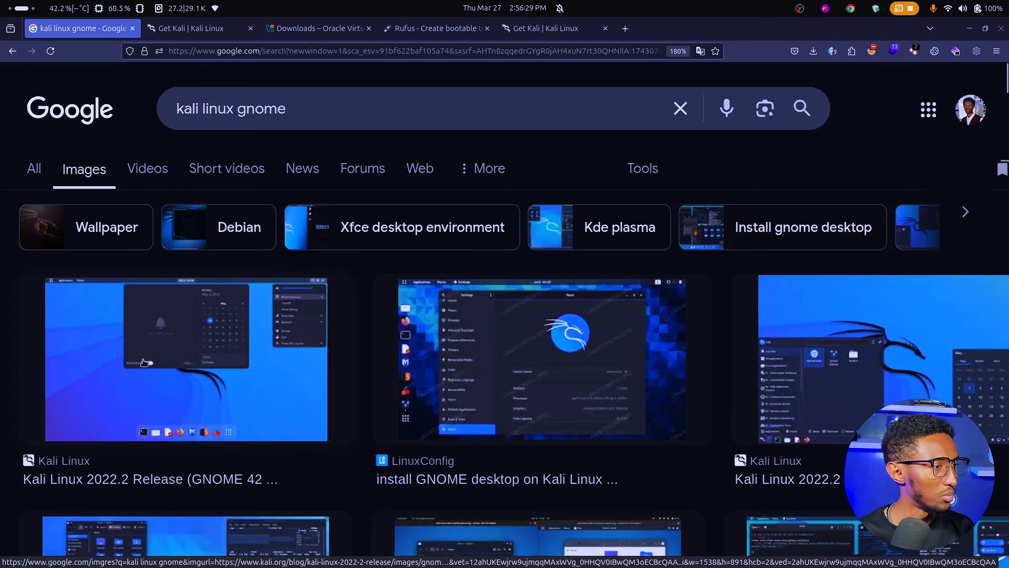
left_click(138, 448)
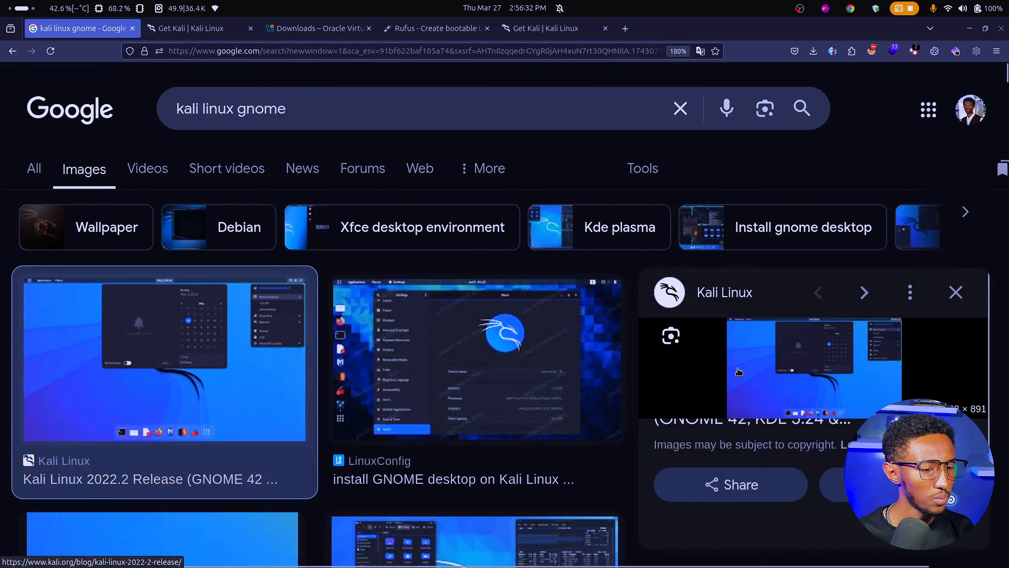
Open the source article of the previewed image, the Kali Linux 2022.2 release post, in a new tab
right_click(795, 376)
left_click(838, 30)
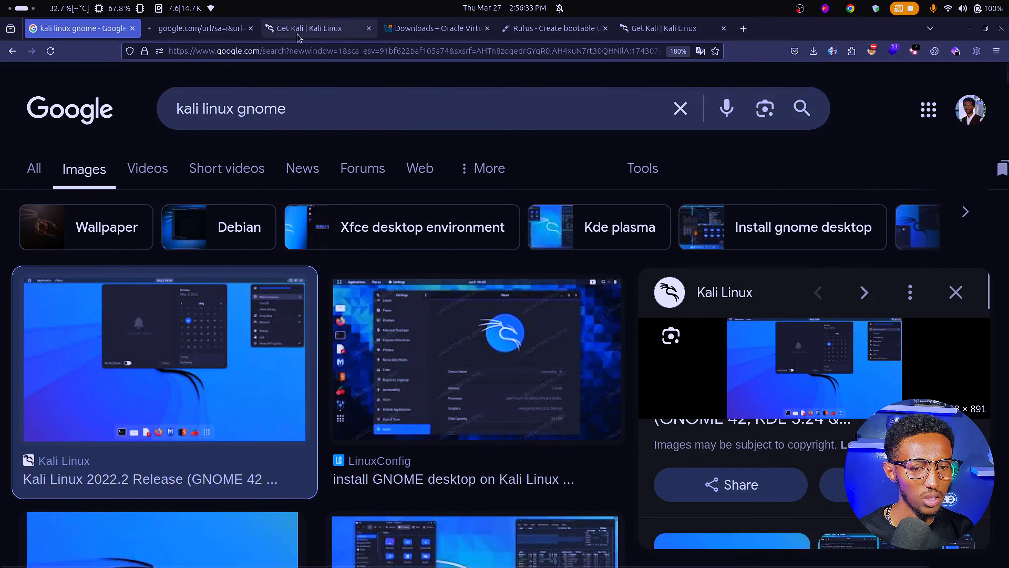
left_click(173, 31)
left_click(80, 28)
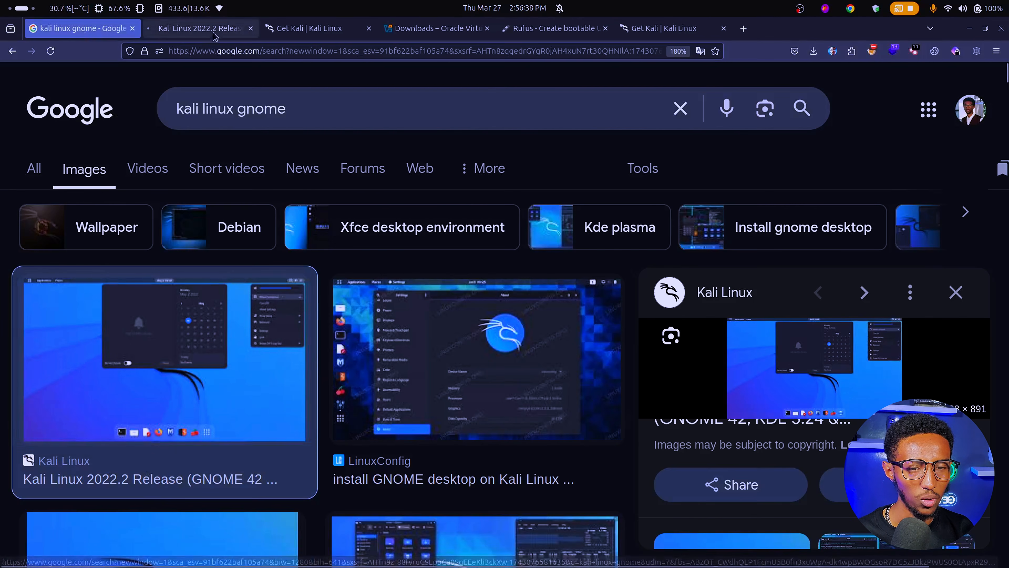
key("ctrl+Tab")
Examine the GNOME 42 section of the release post, including the Kali-Dark and Kali-Light desktop previews
scroll(417, 309, "down", 10)
scroll(447, 309, "up", 12)
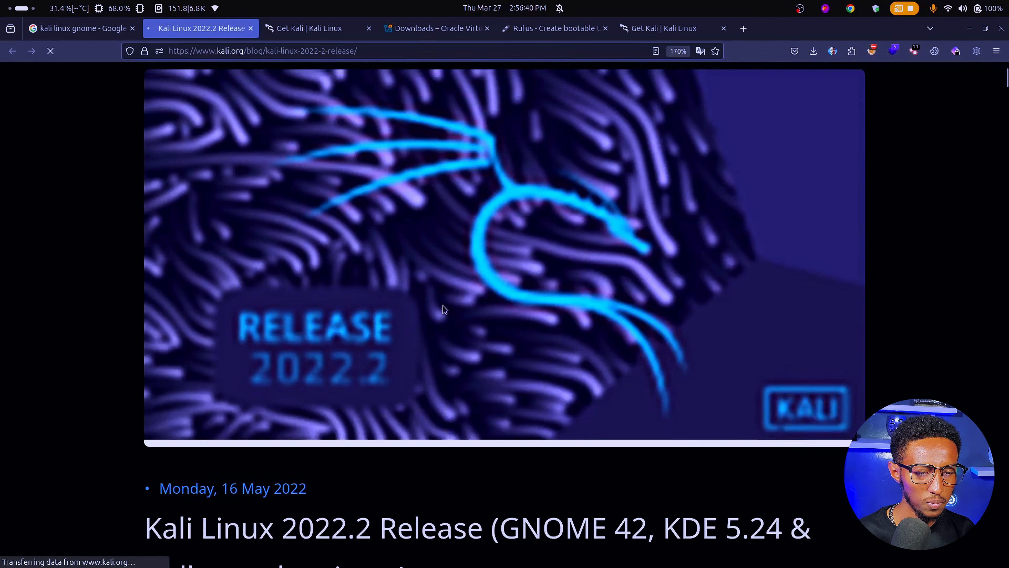
scroll(447, 310, "down", 5)
scroll(447, 310, "up", 5)
scroll(469, 310, "down", 15)
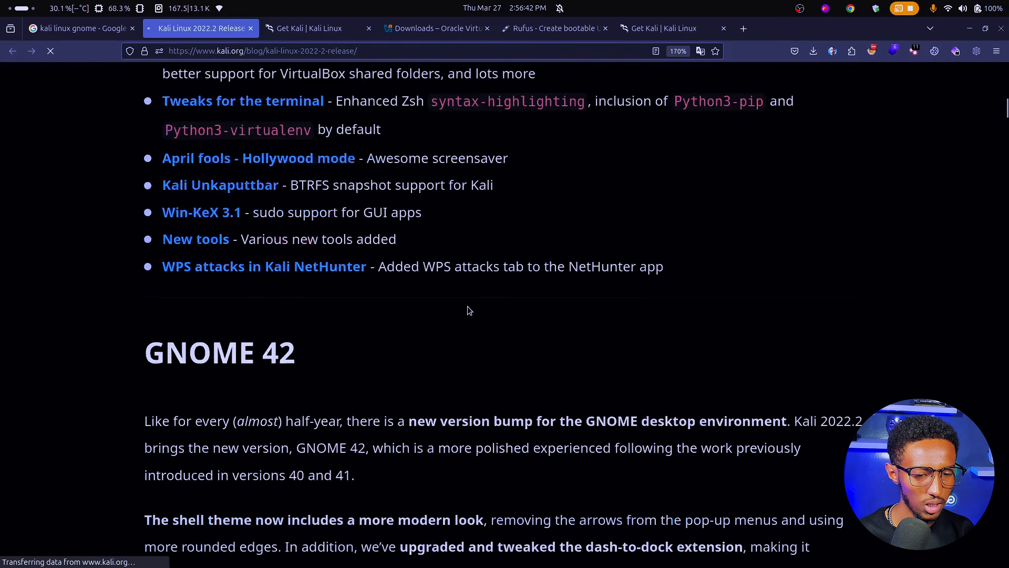
key("ctrl+minus")
scroll(468, 306, "down", 8)
key("ctrl+plus")
scroll(469, 309, "up", 4)
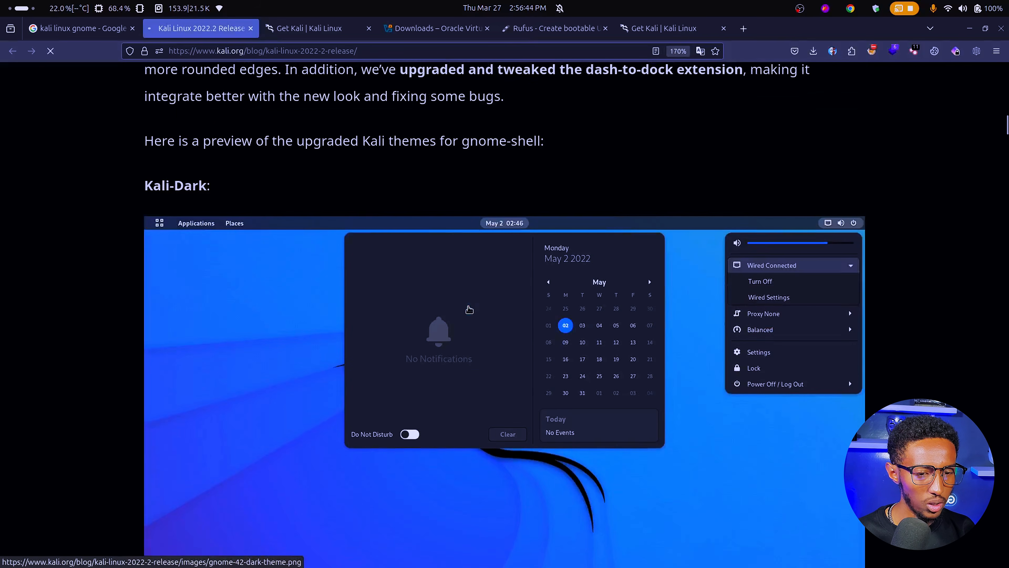
scroll(484, 219, "down", 3)
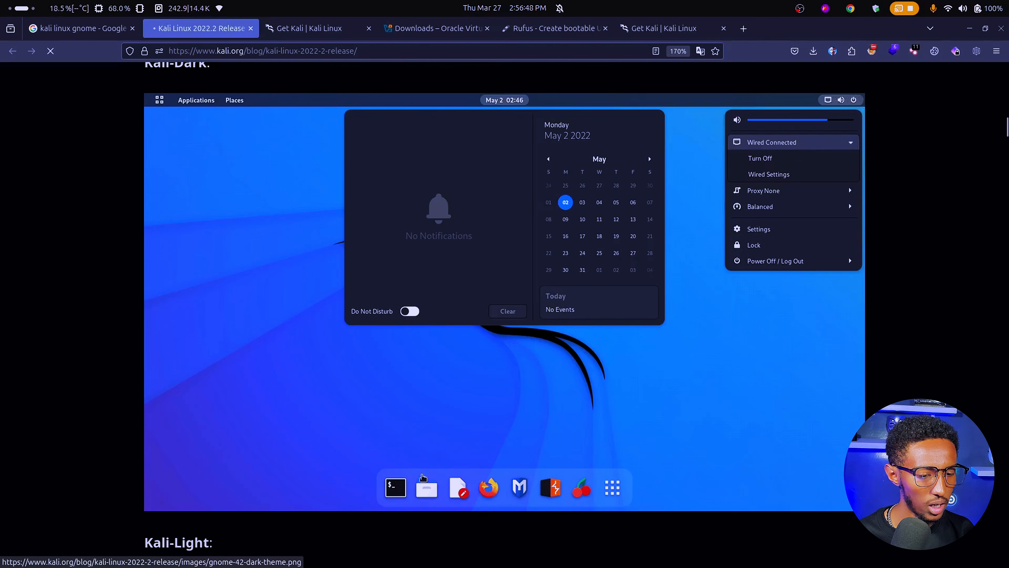
scroll(437, 492, "down", 9)
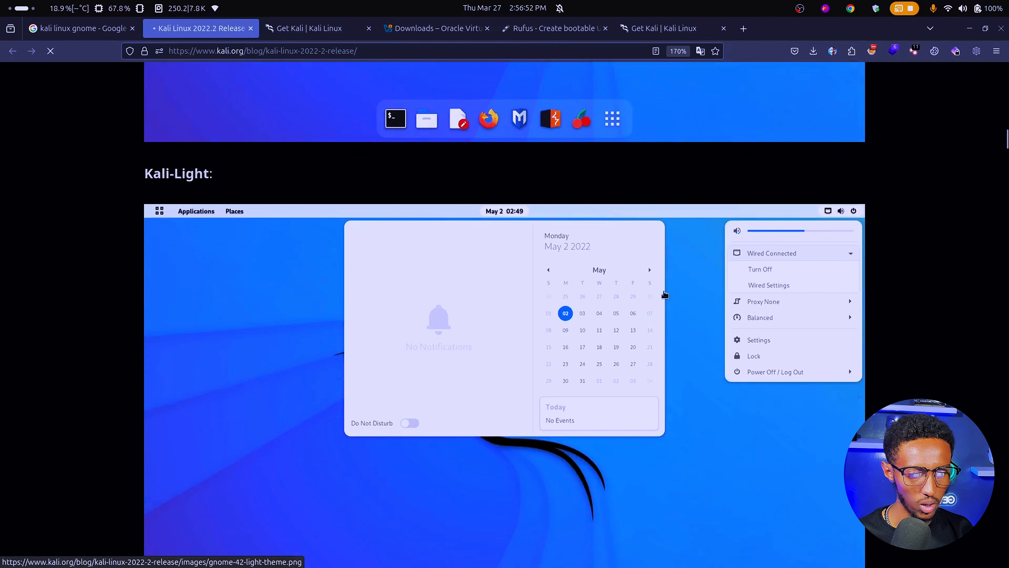
scroll(563, 295, "down", 15)
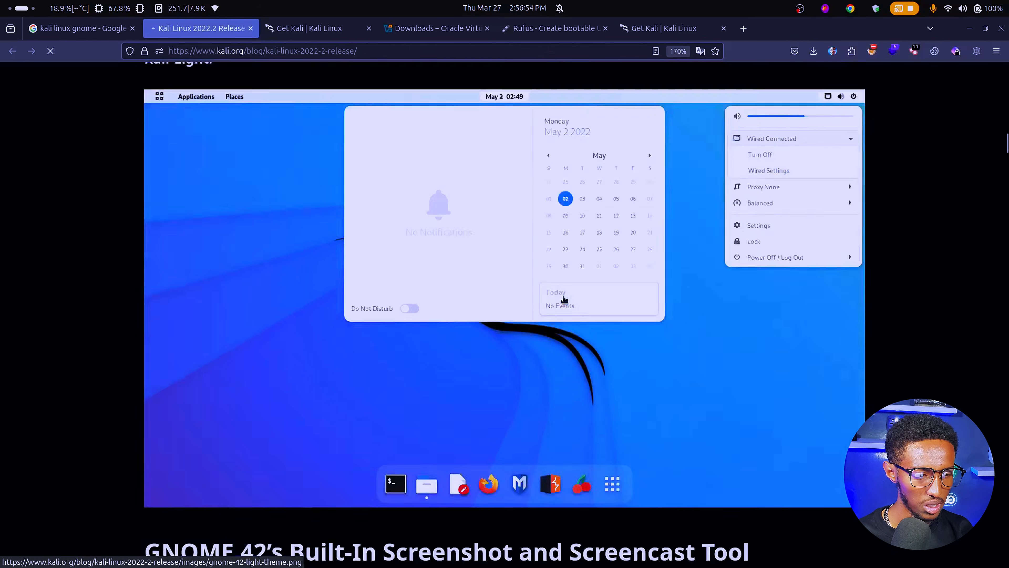
Examine the KDE Plasma 5.24 section and its desktop screenshot with the application menu and taskbar
scroll(374, 240, "down", 20)
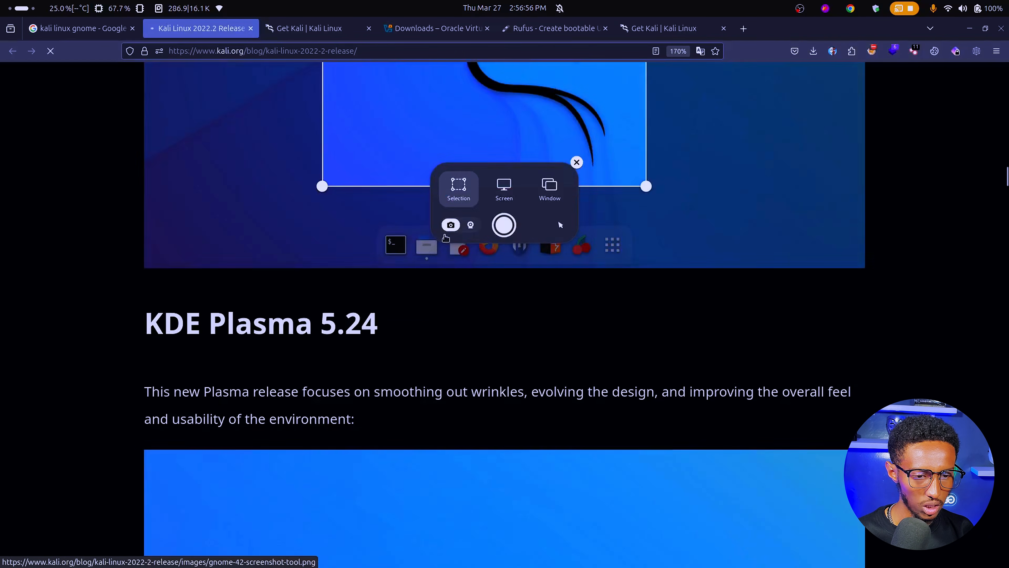
left_click_drag(139, 90, 265, 94)
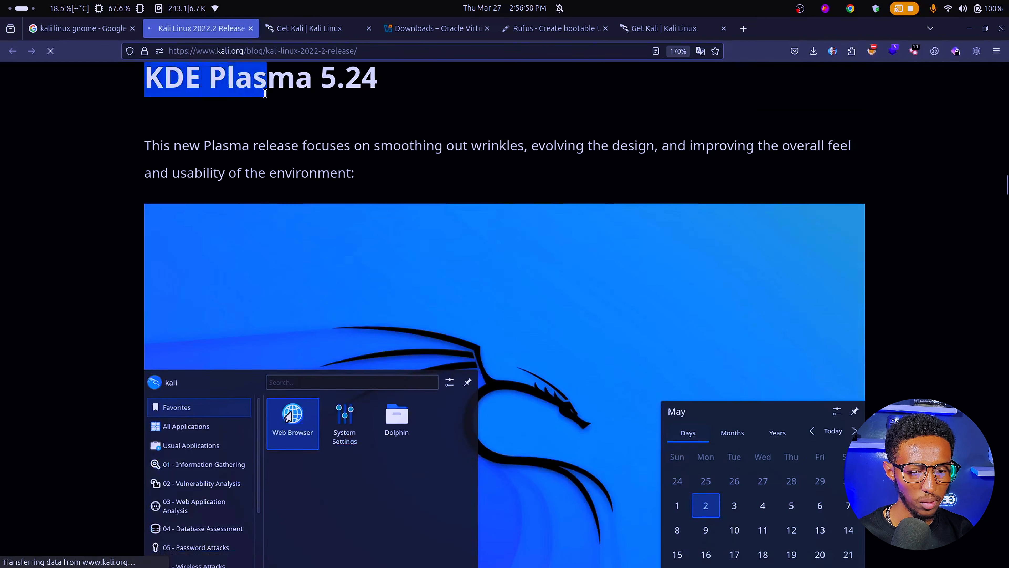
scroll(473, 154, "down", 6)
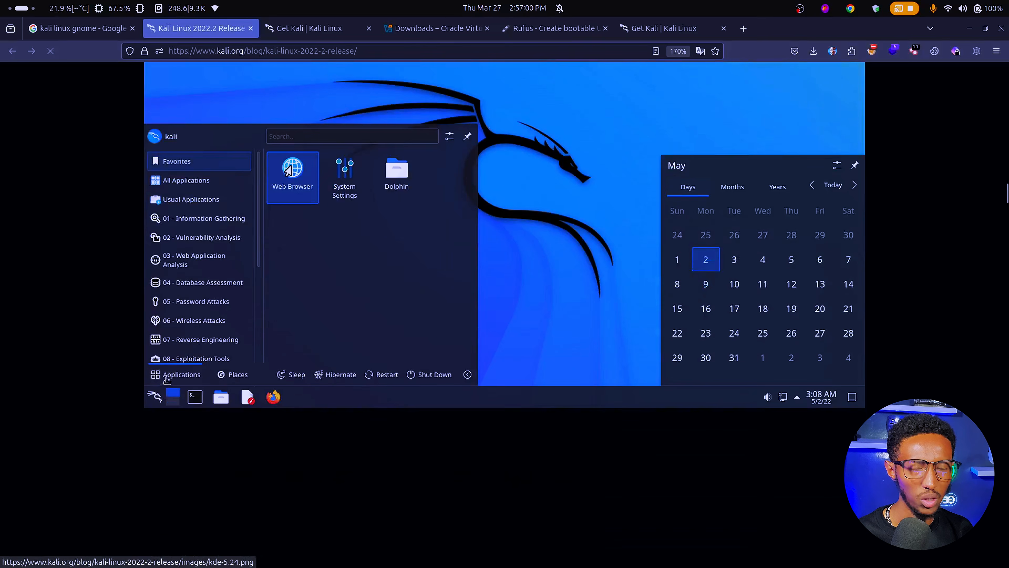
scroll(164, 306, "down", 5)
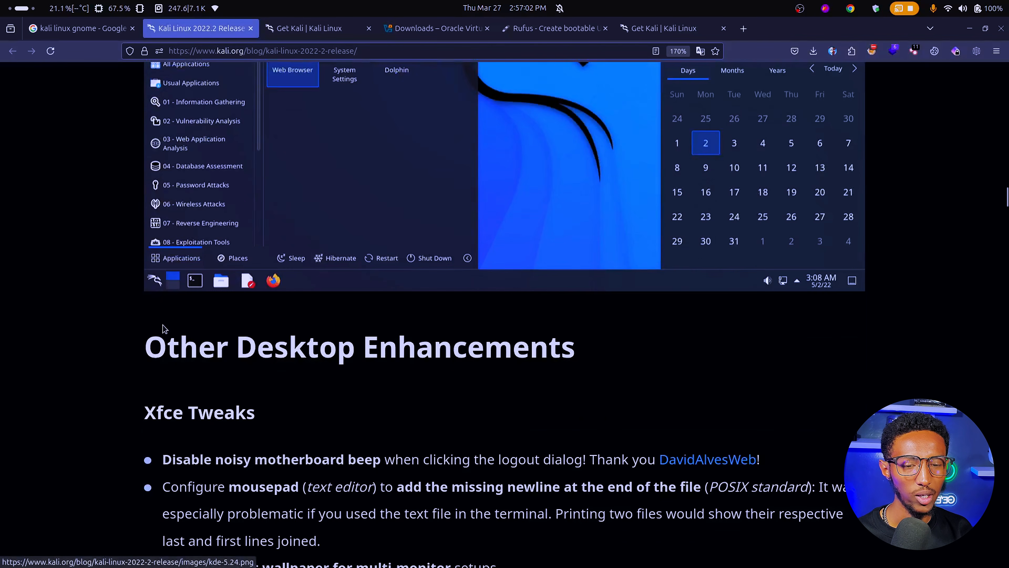
scroll(171, 401, "up", 3)
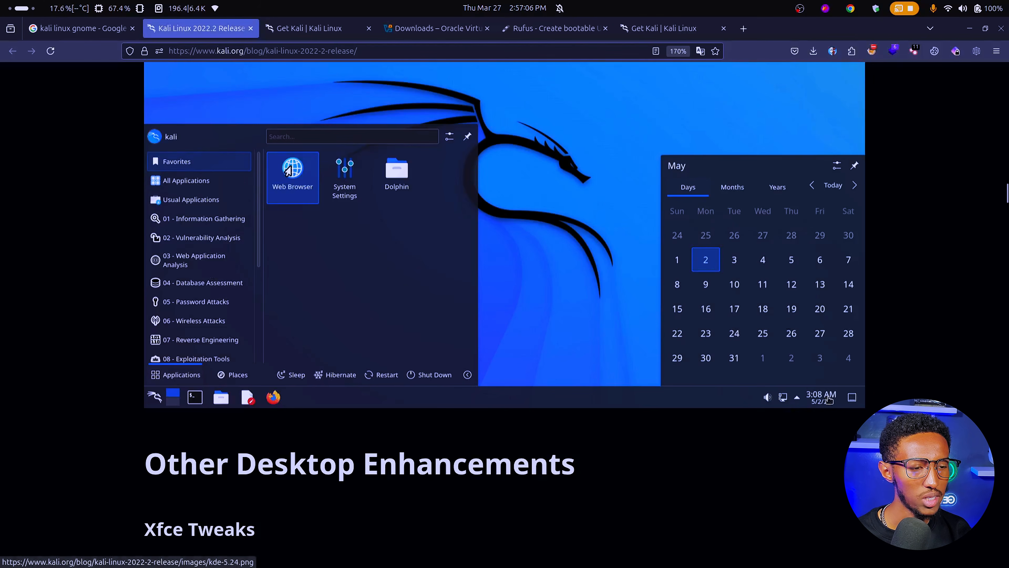
Review the GNOME theme previews again for comparison with KDE Plasma, and continue to the Xfce Tweaks section
scroll(827, 396, "up", 15)
scroll(703, 363, "down", 5)
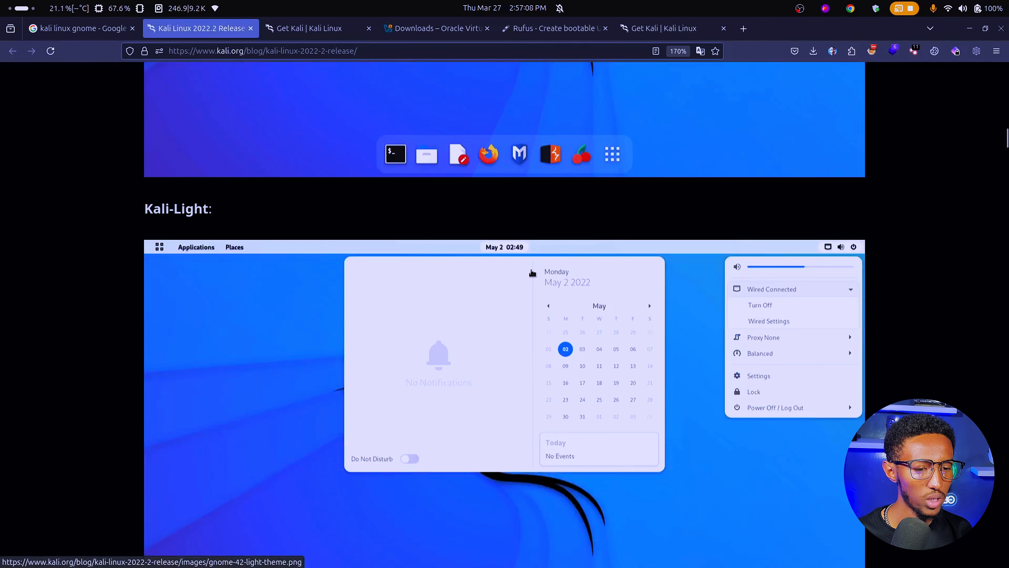
scroll(520, 238, "up", 10)
scroll(523, 255, "down", 1)
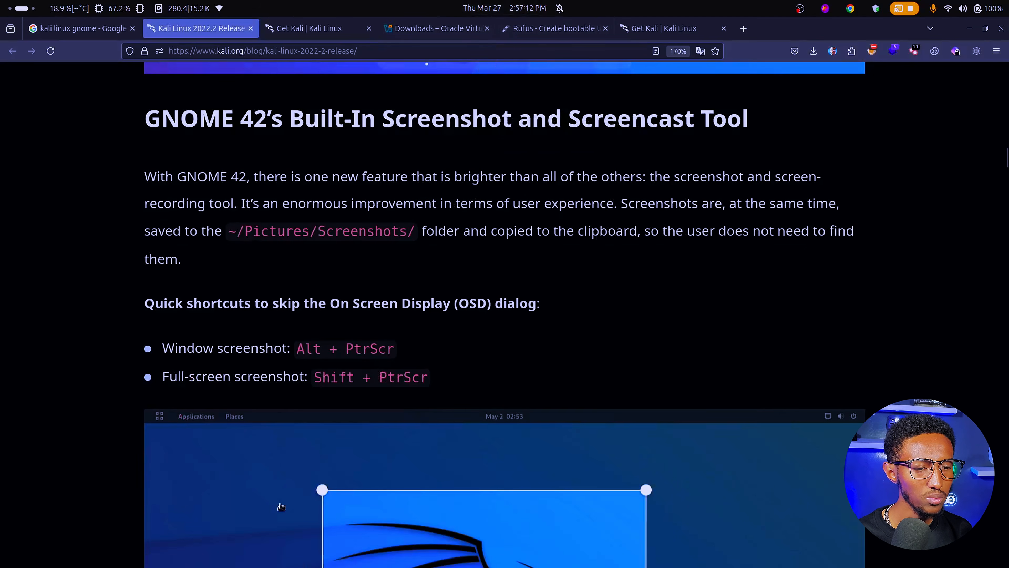
scroll(587, 297, "down", 10)
scroll(587, 297, "down", 15)
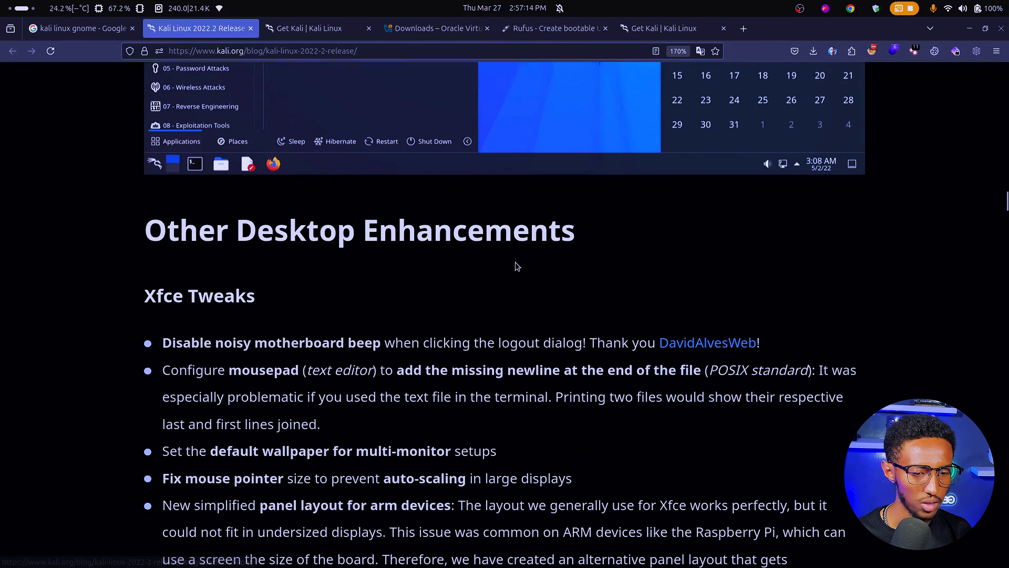
Skim the Xfce Tweaks, App Icons and missing-configurations sections of the Kali Linux 2022.2 release post
scroll(517, 266, "up", 10)
scroll(294, 332, "down", 13)
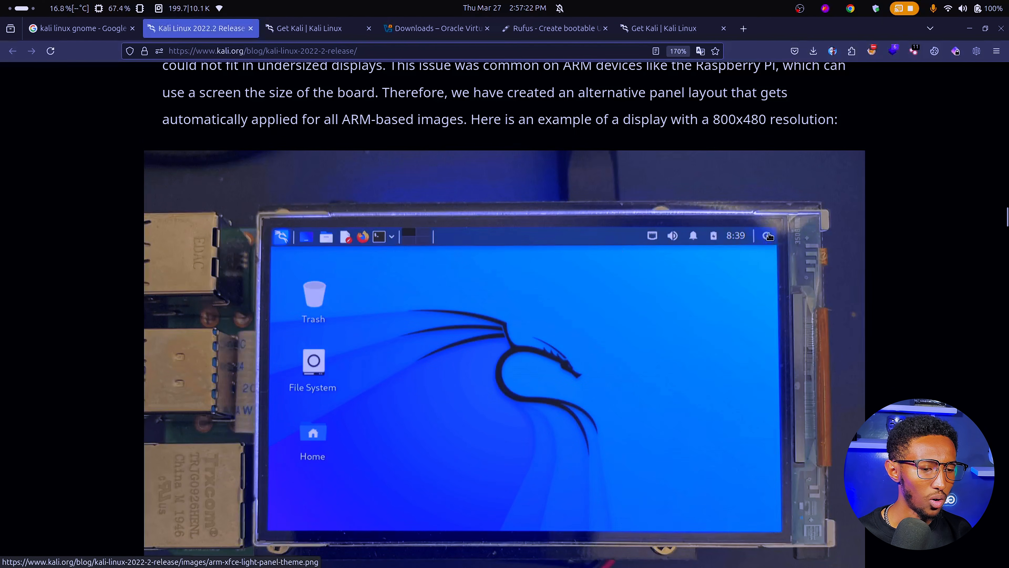
scroll(737, 242, "down", 15)
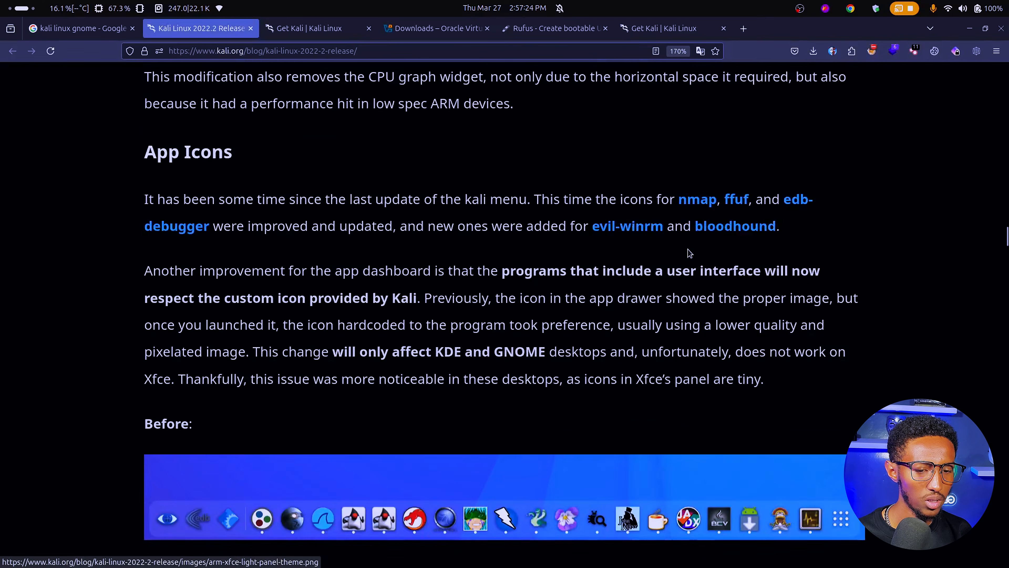
scroll(648, 256, "down", 8)
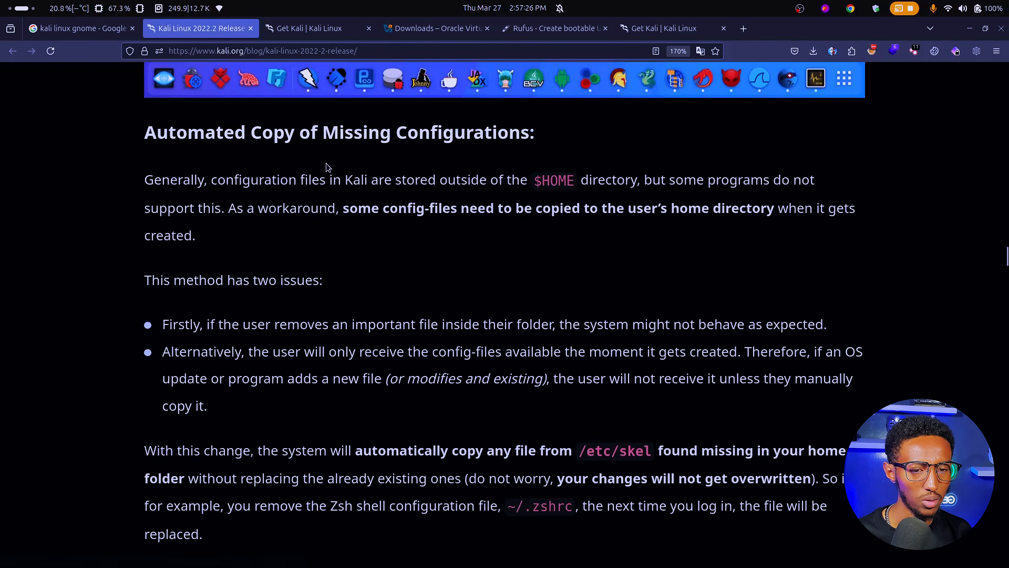
Switch back to the Kali installer and install GNOME as the only desktop environment, together with the top10 and default tool collections
key("super")
left_click(584, 356)
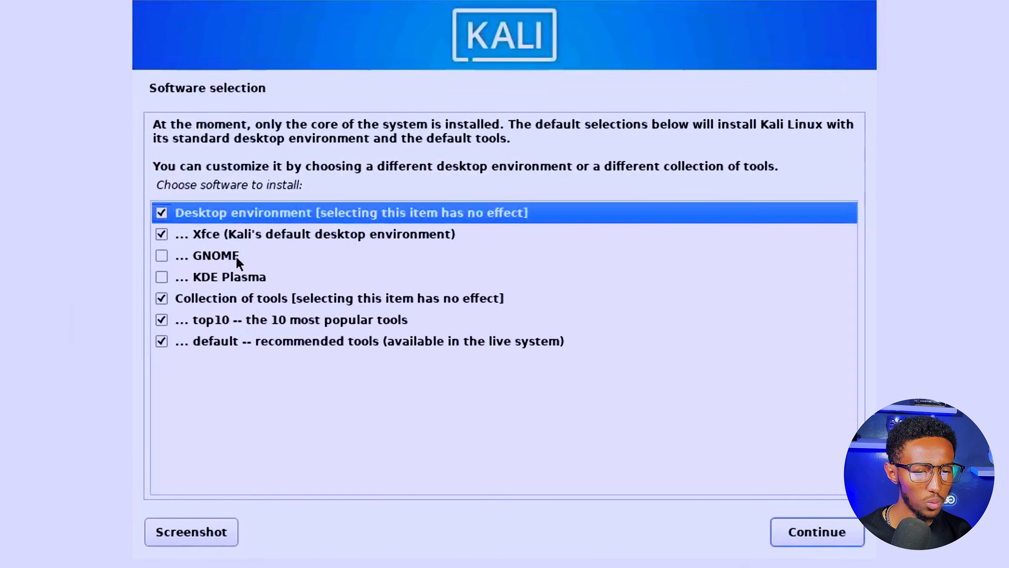
left_click(224, 233)
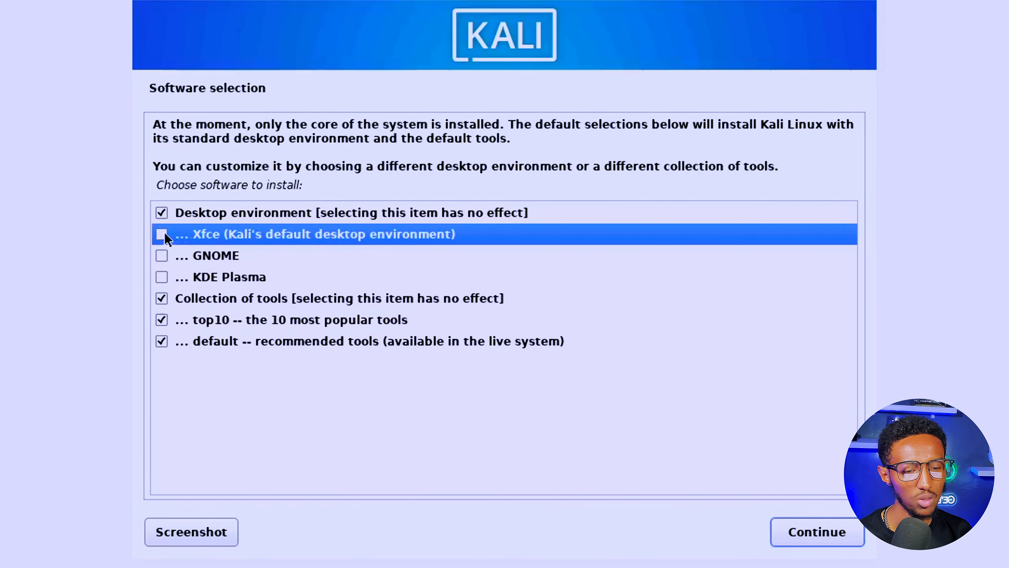
left_click(160, 255)
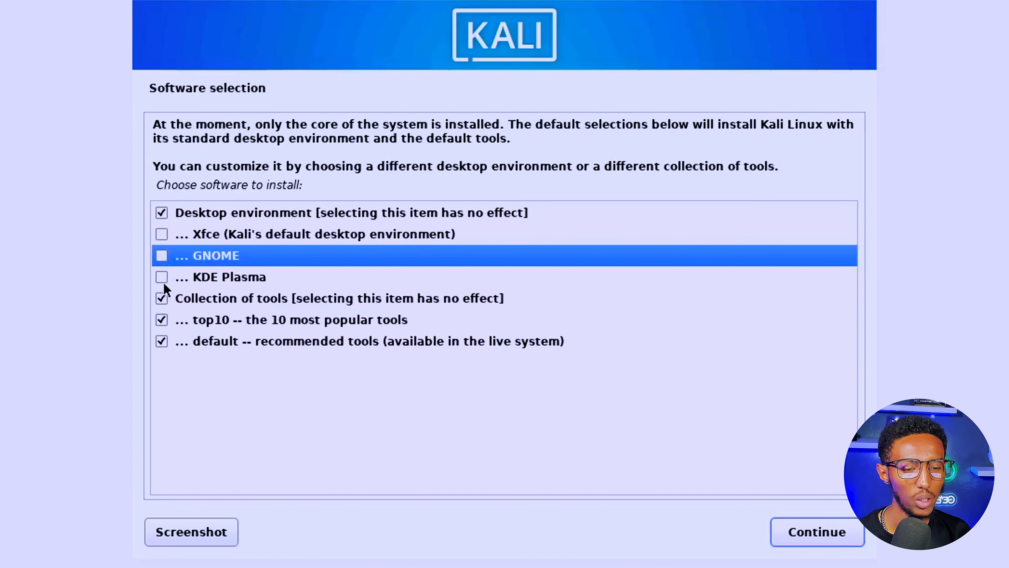
left_click(161, 278)
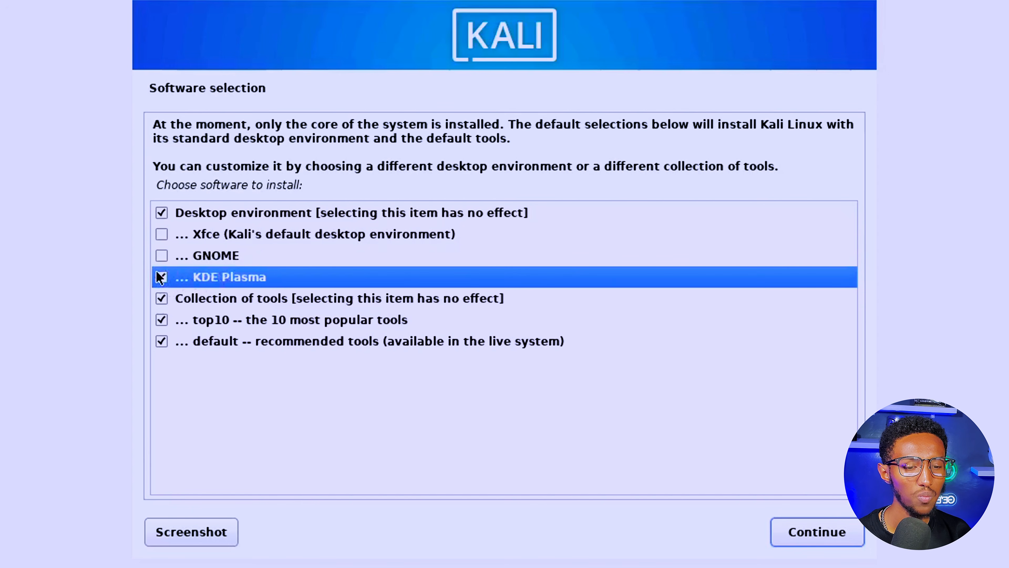
left_click(161, 235)
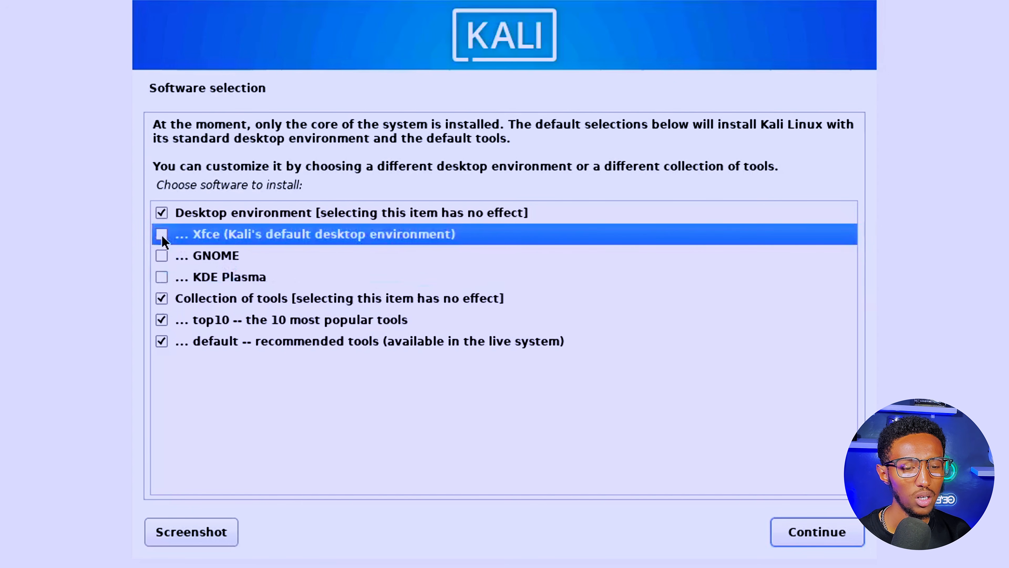
left_click(162, 255)
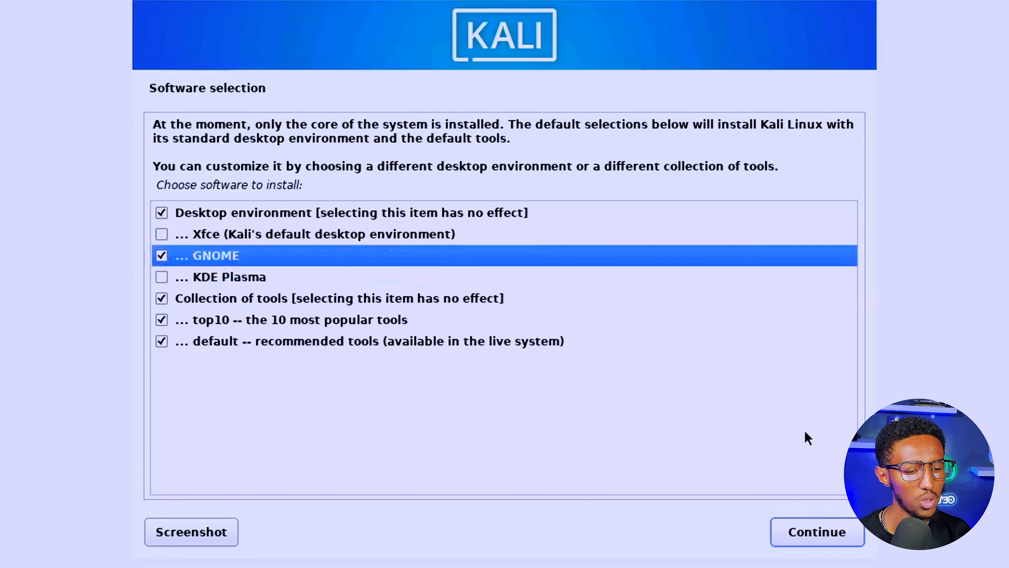
left_click(792, 531)
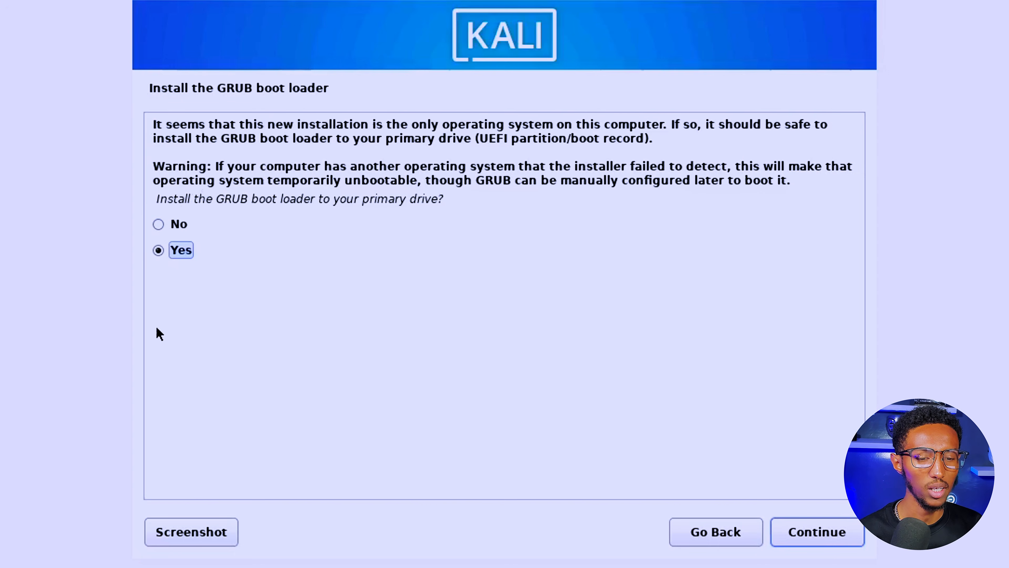
Install the GRUB boot loader to the primary drive, using /dev/sda as the device
left_click(834, 541)
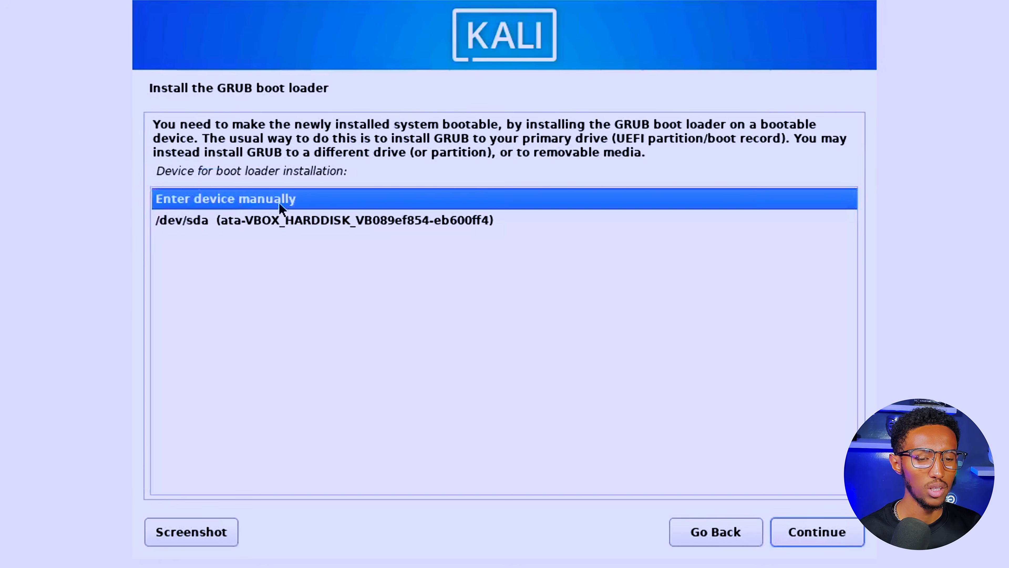
left_click(204, 221)
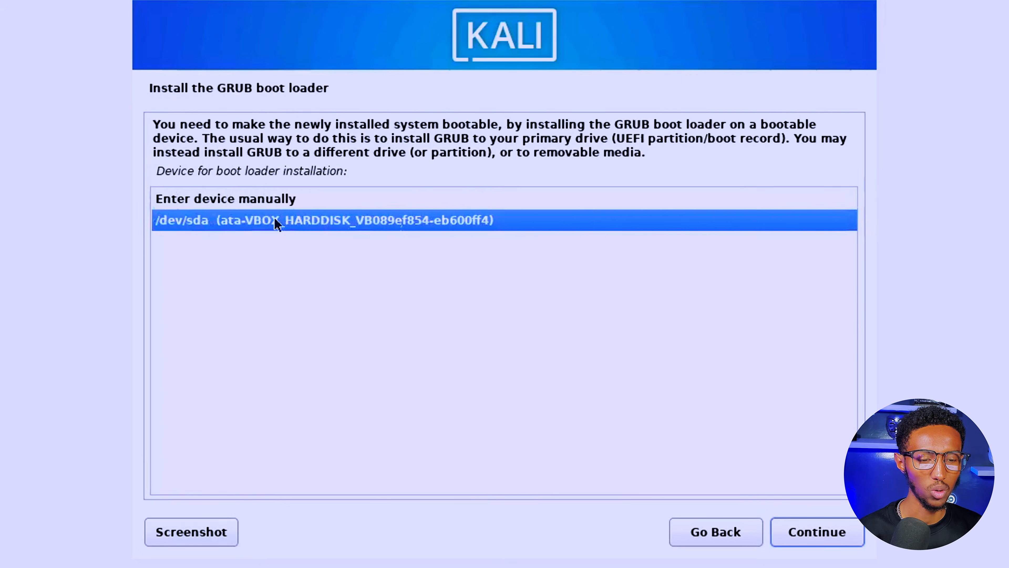
left_click(819, 540)
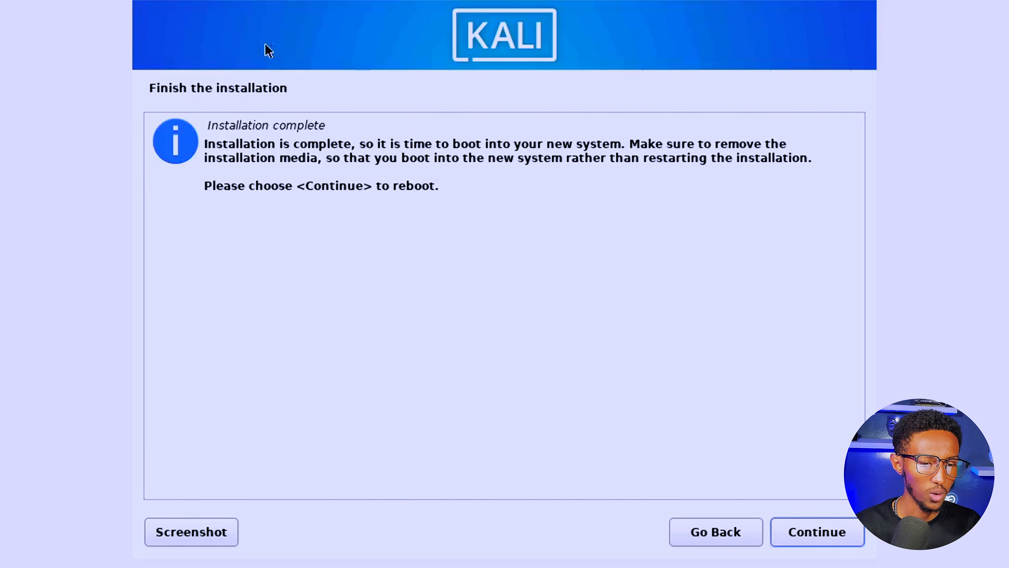
Finish the installation by rebooting into the new Kali system, and log in with the account password
left_click(817, 530)
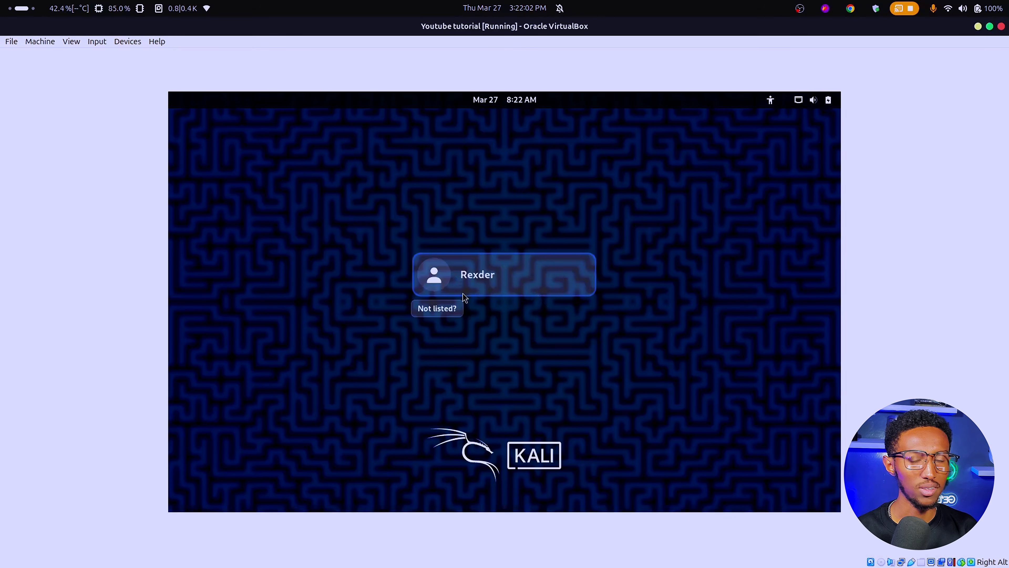
left_click(544, 281)
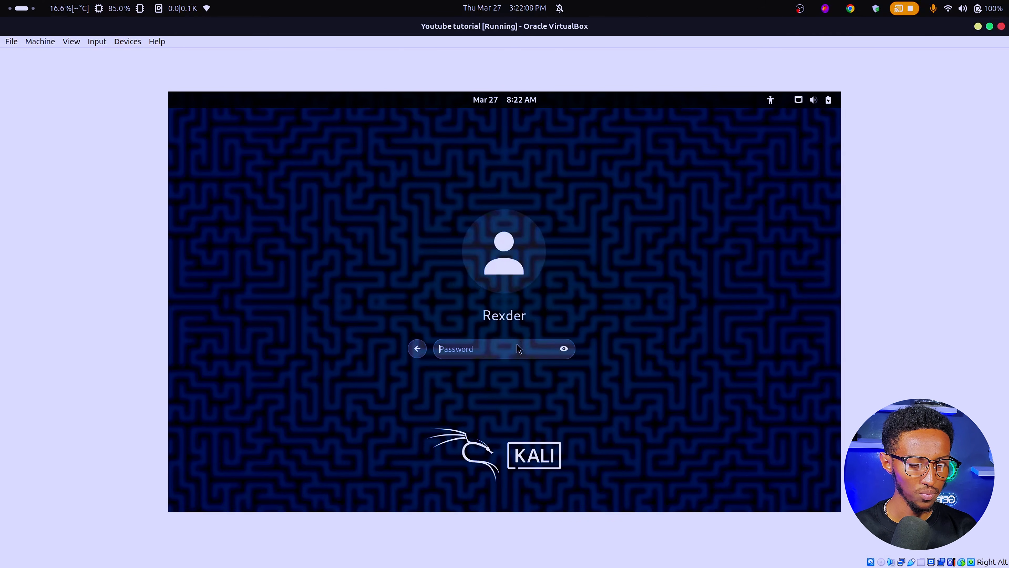
type("••••••")
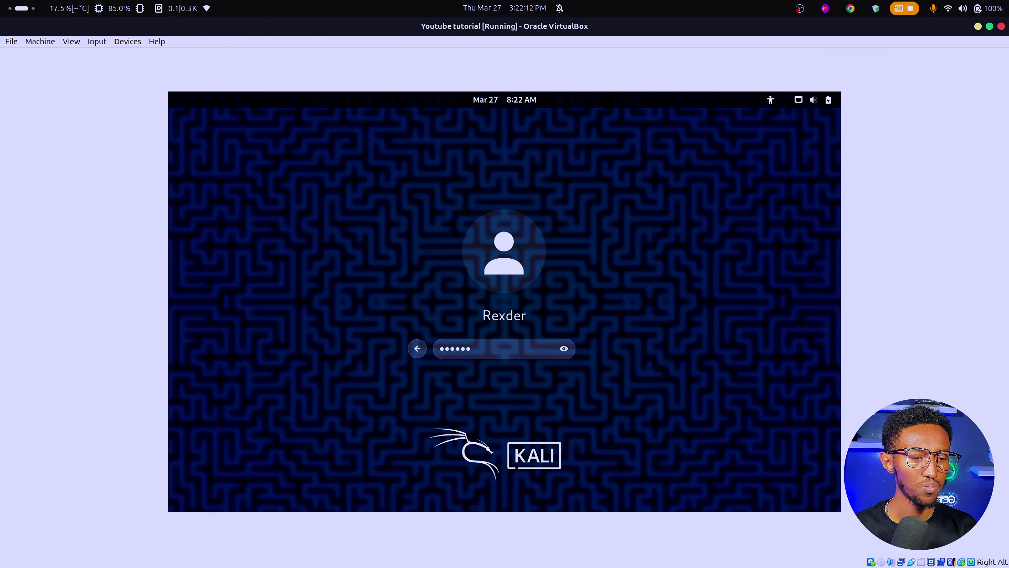
key("Return")
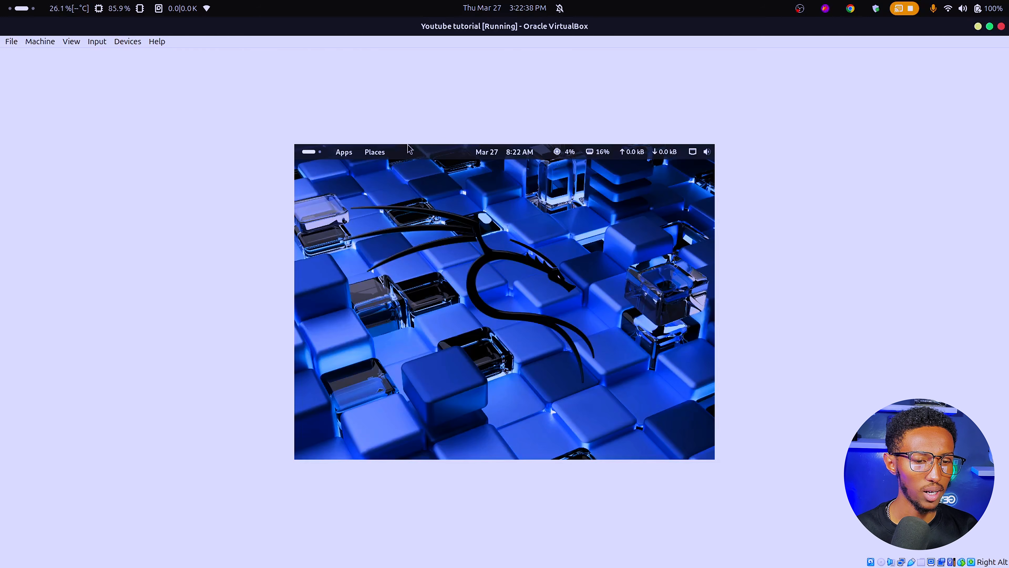
Switch the virtual machine to full-screen mode and look over the calendar panel and activities overview of the GNOME desktop
left_click(77, 44)
left_click(83, 54)
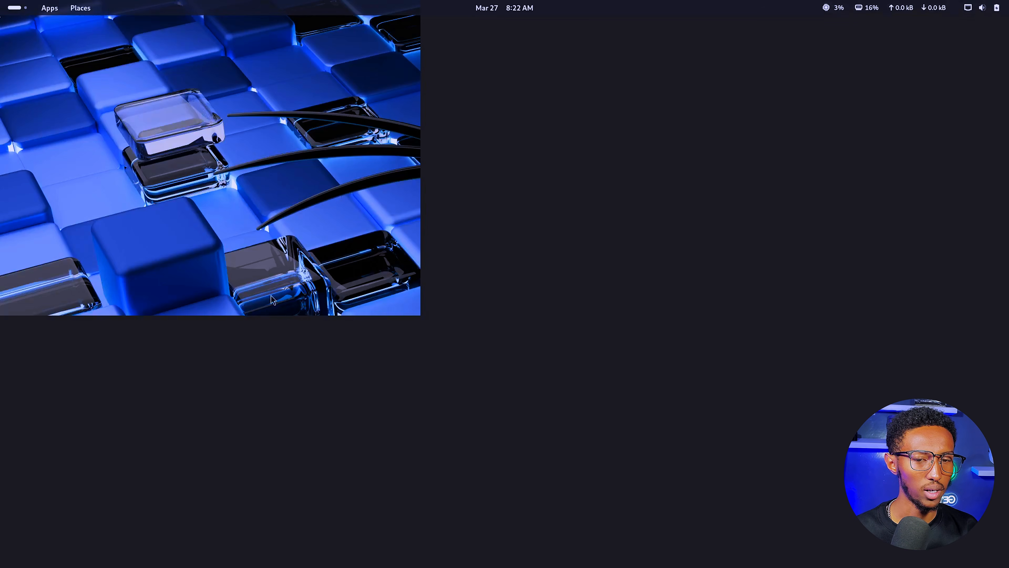
left_click(505, 8)
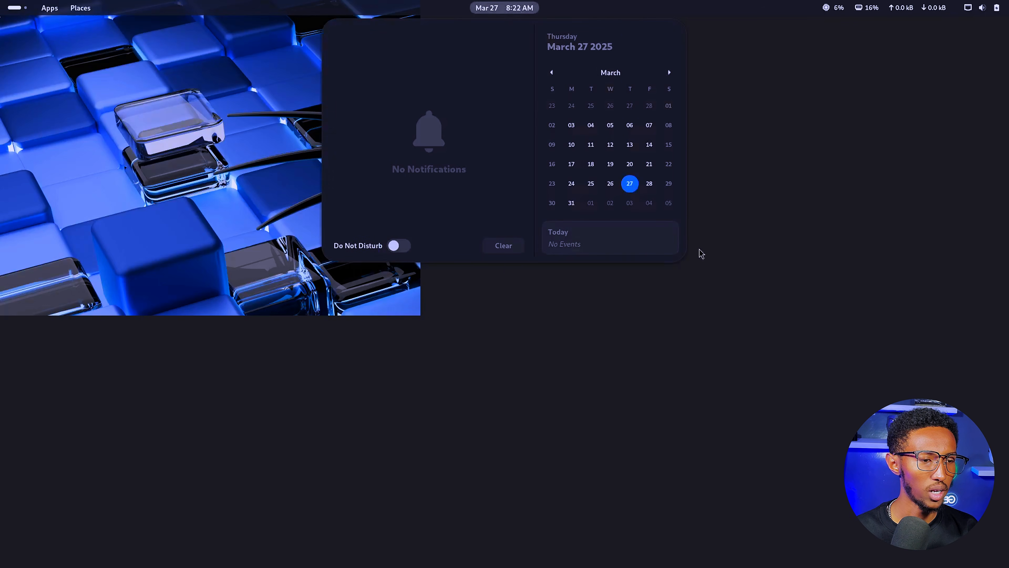
left_click(967, 6)
left_click(605, 198)
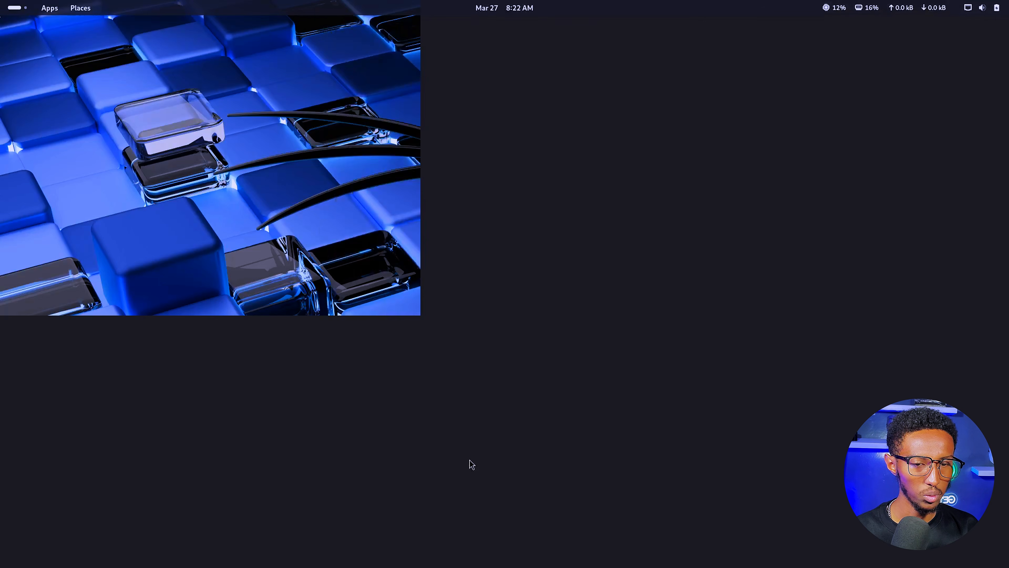
key("super")
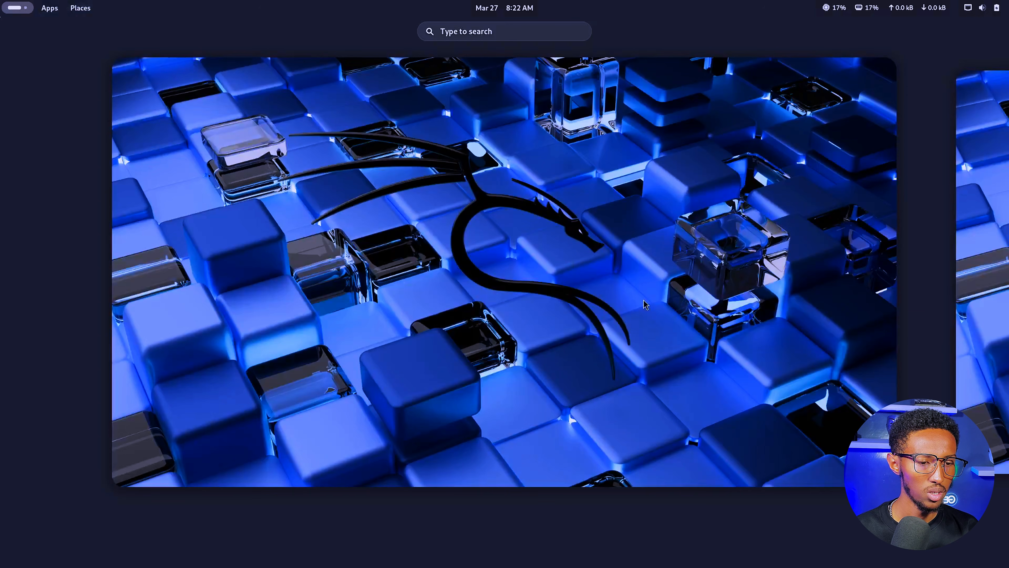
left_click(544, 227)
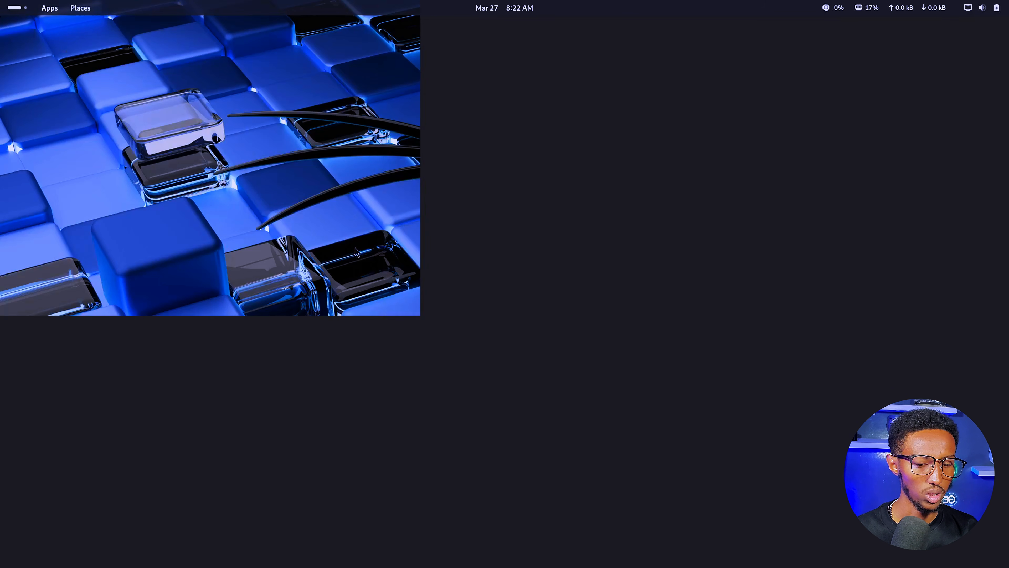
Search the Kali applications for "ter" and open the regular Terminal
key("super")
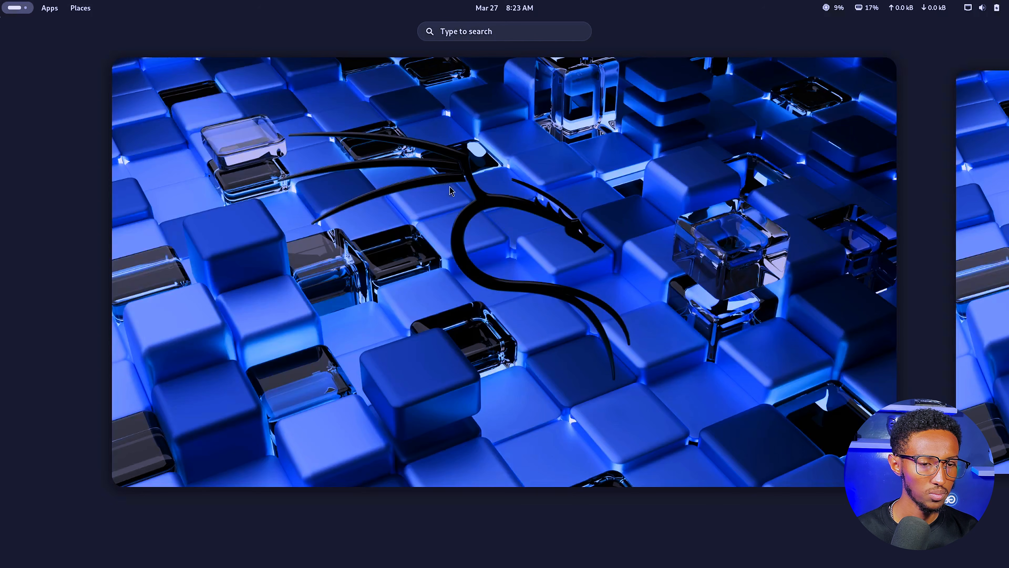
type("all")
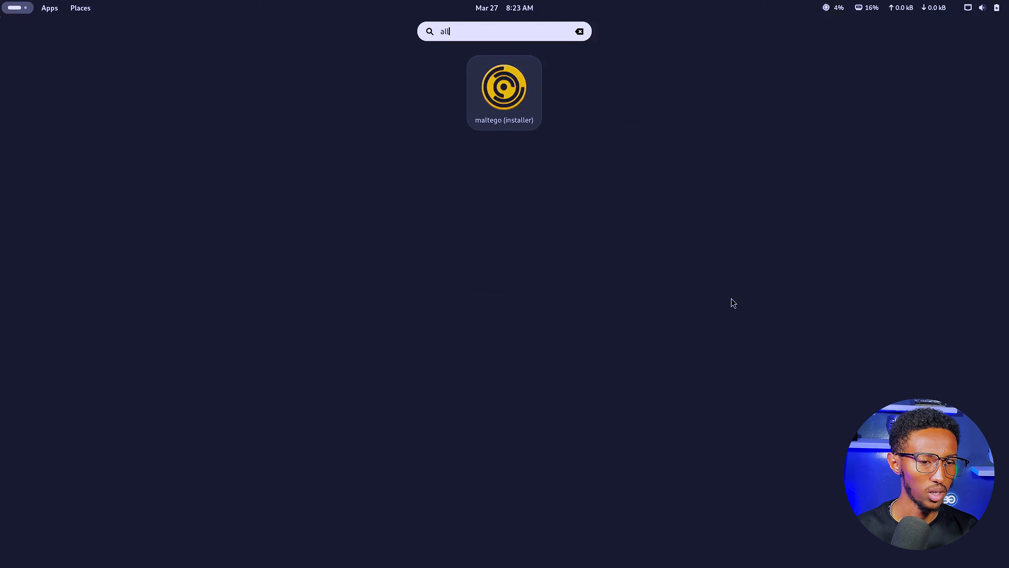
key("BackSpace")
key("BackSpace")
key("BackSpace")
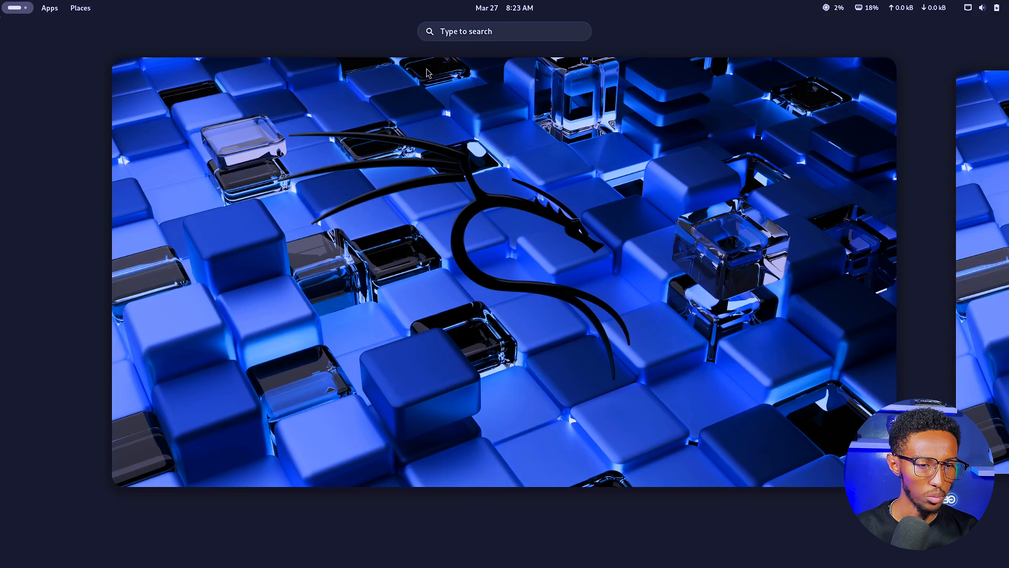
type("ter")
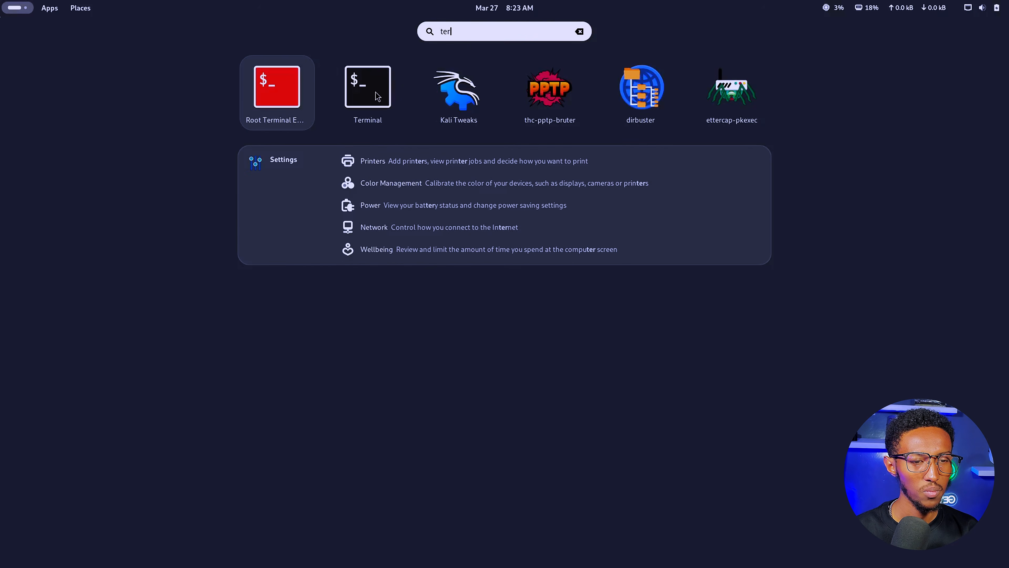
key("Right")
key("Return")
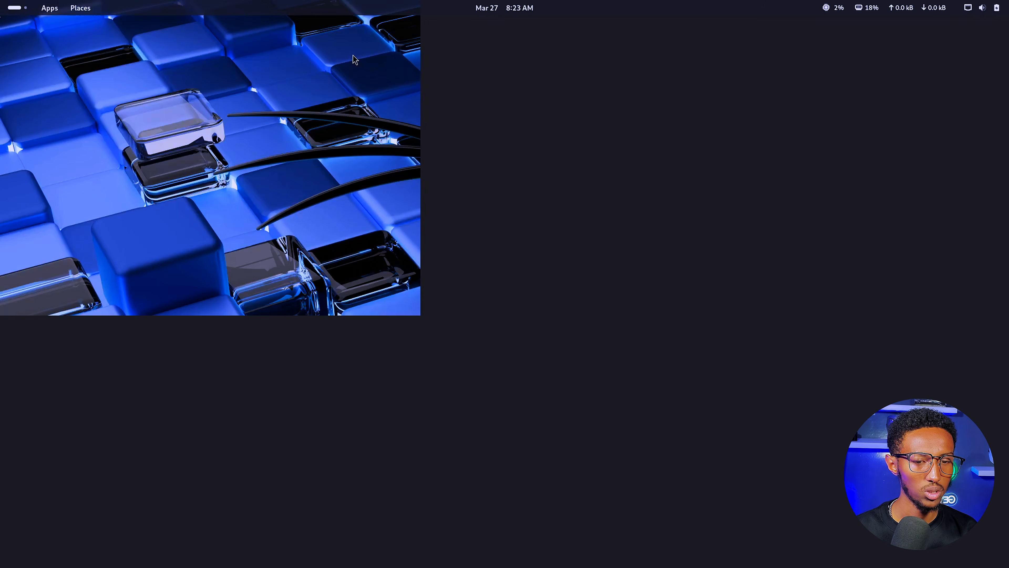
type("da")
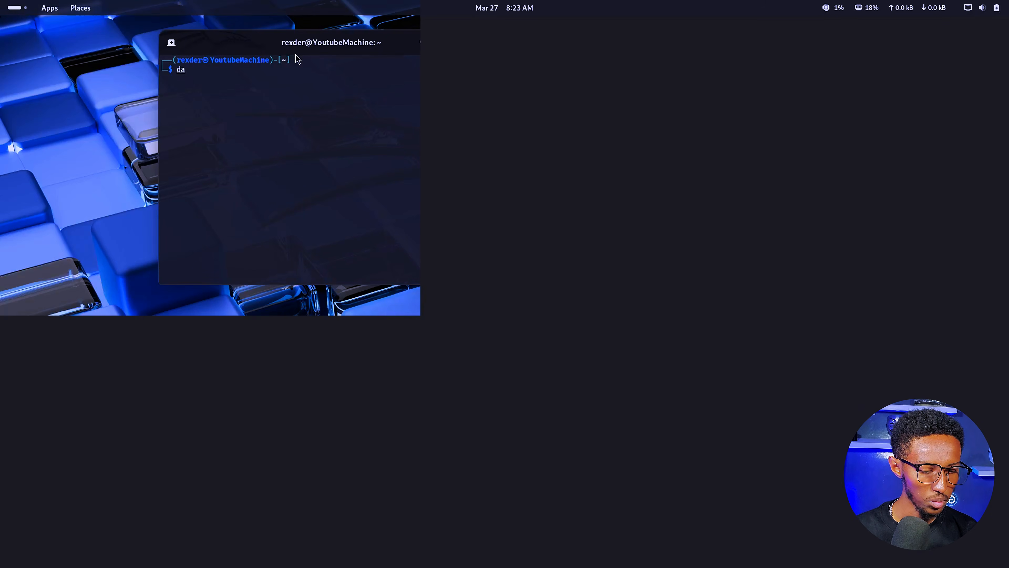
type("F")
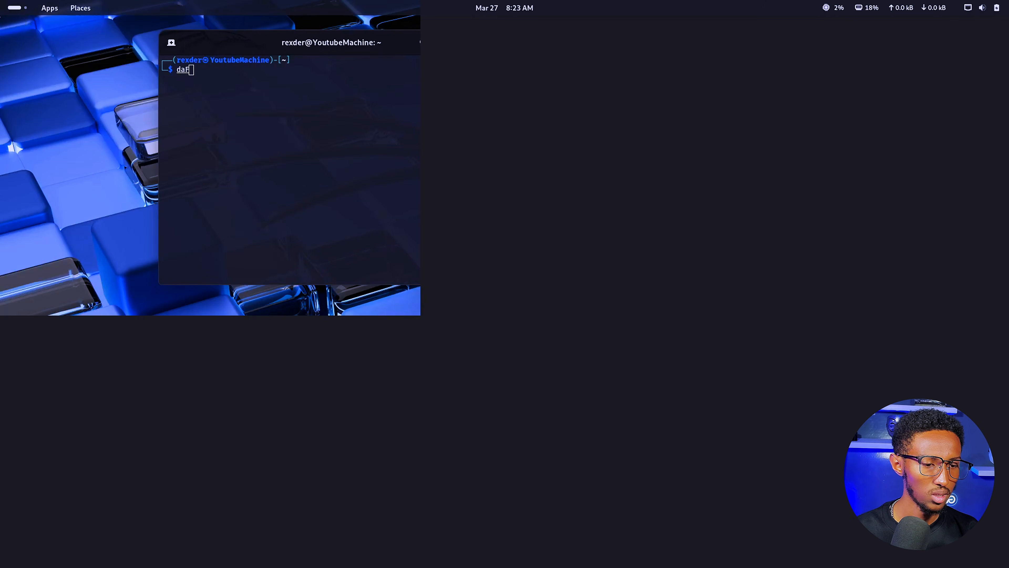
key("super")
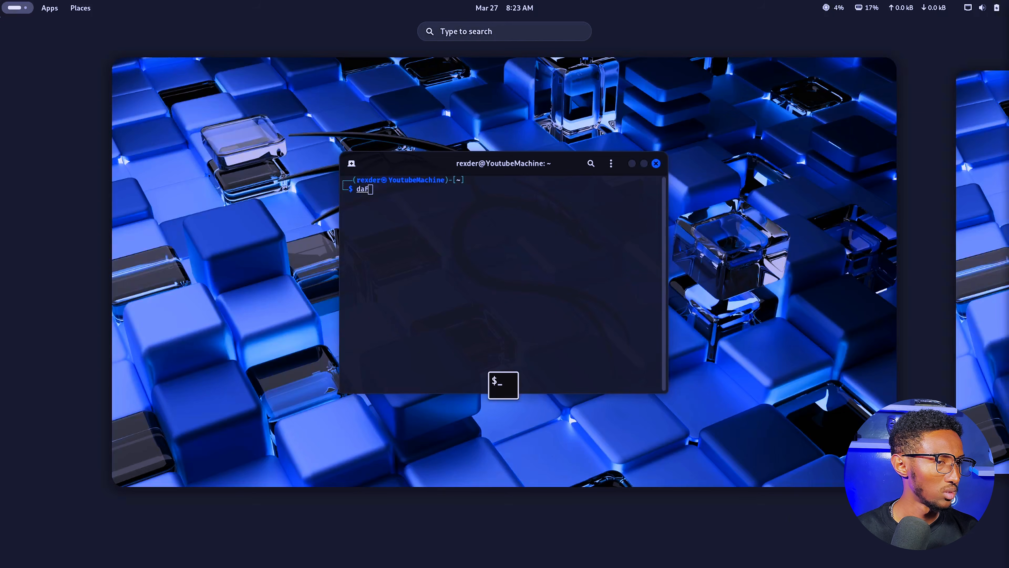
key("super")
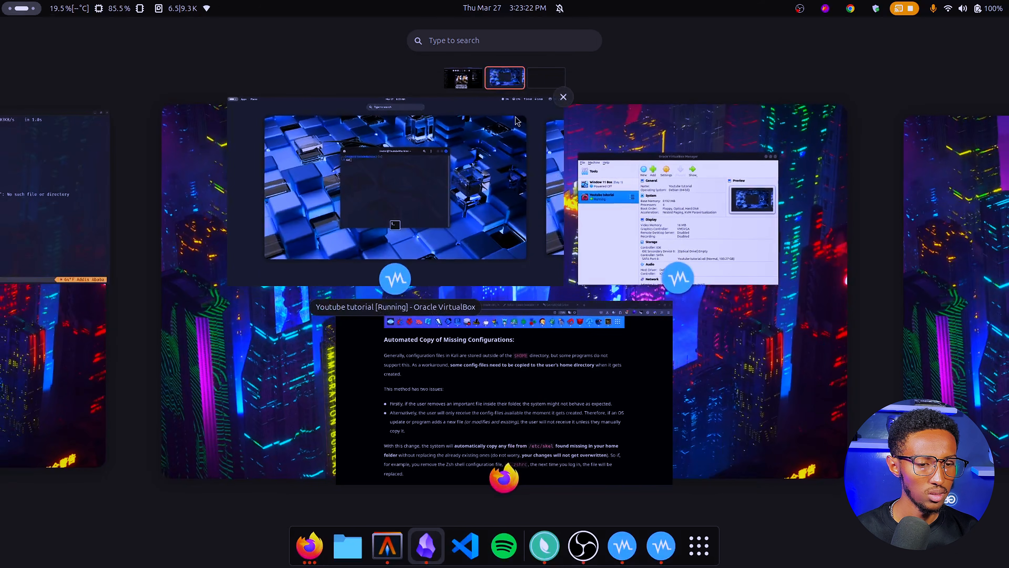
left_click(480, 152)
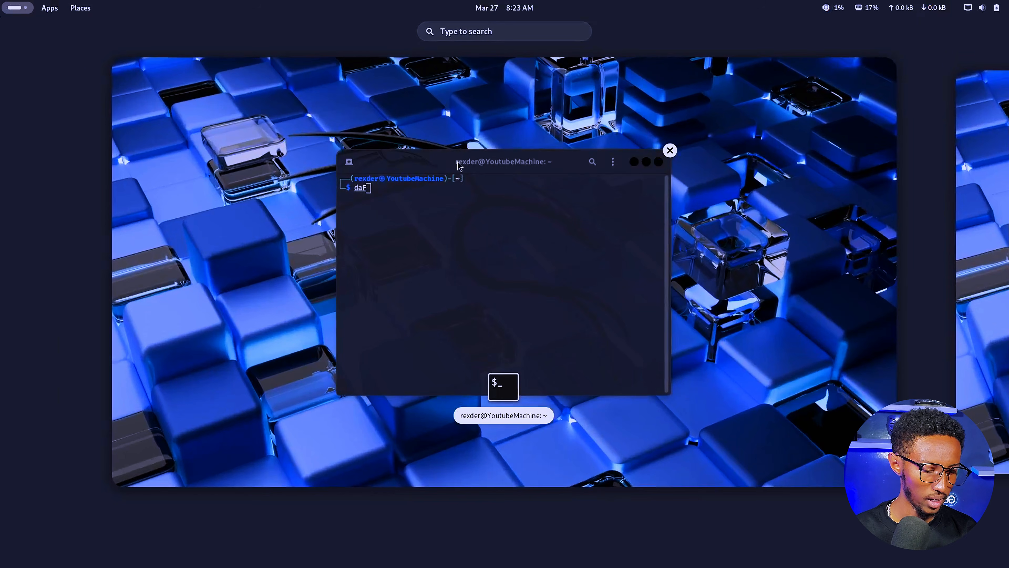
type("f")
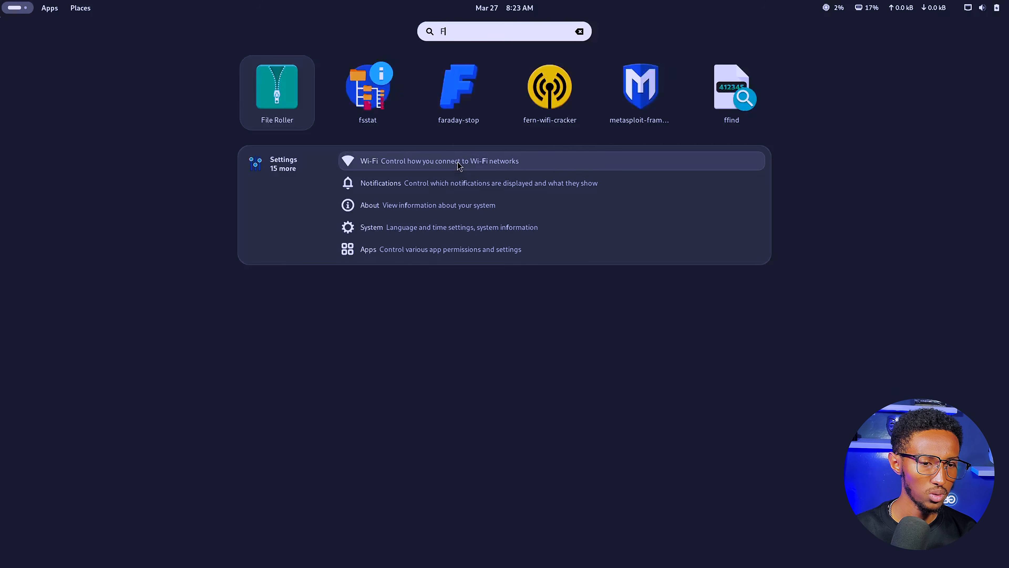
key("BackSpace")
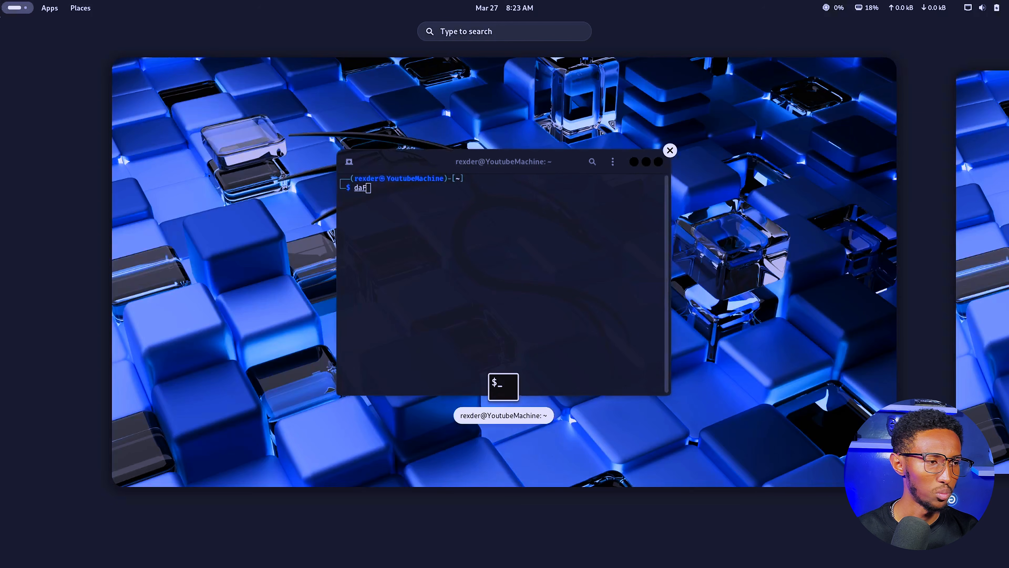
Switch to the VirtualBox Manager and check the Youtube tutorial machine's user interface and basic settings, leaving them unchanged
key("super")
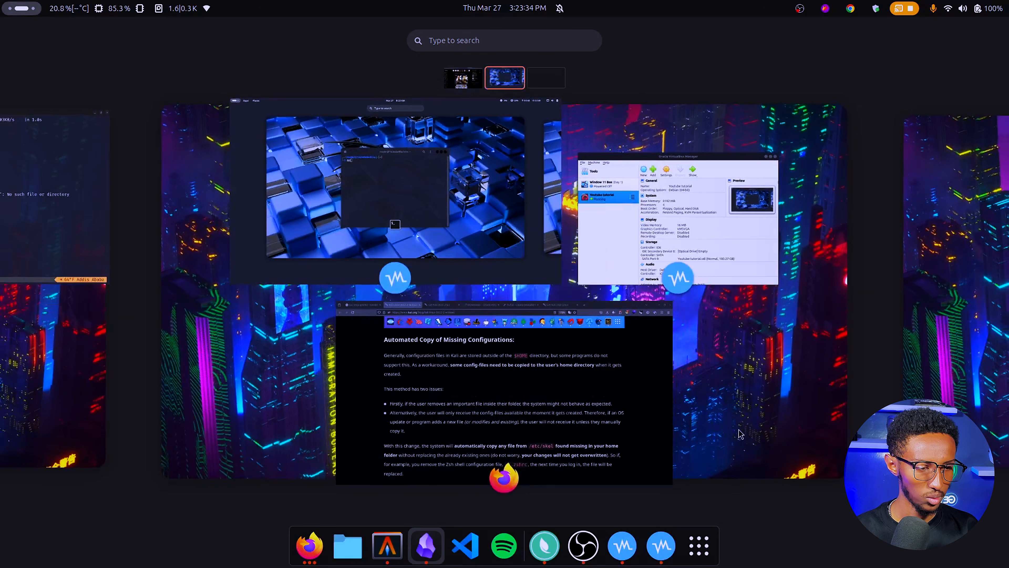
left_click(642, 222)
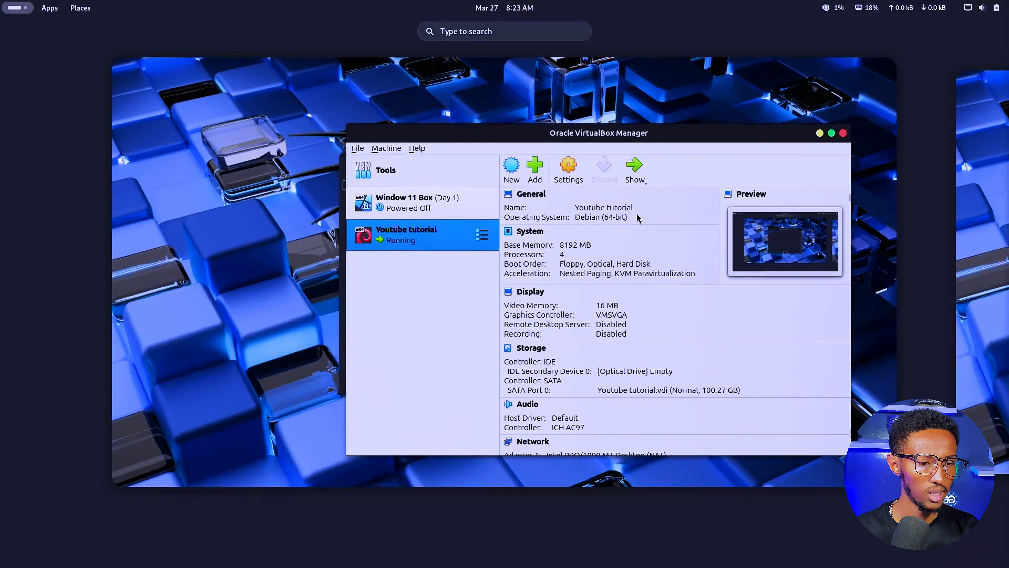
left_click(567, 176)
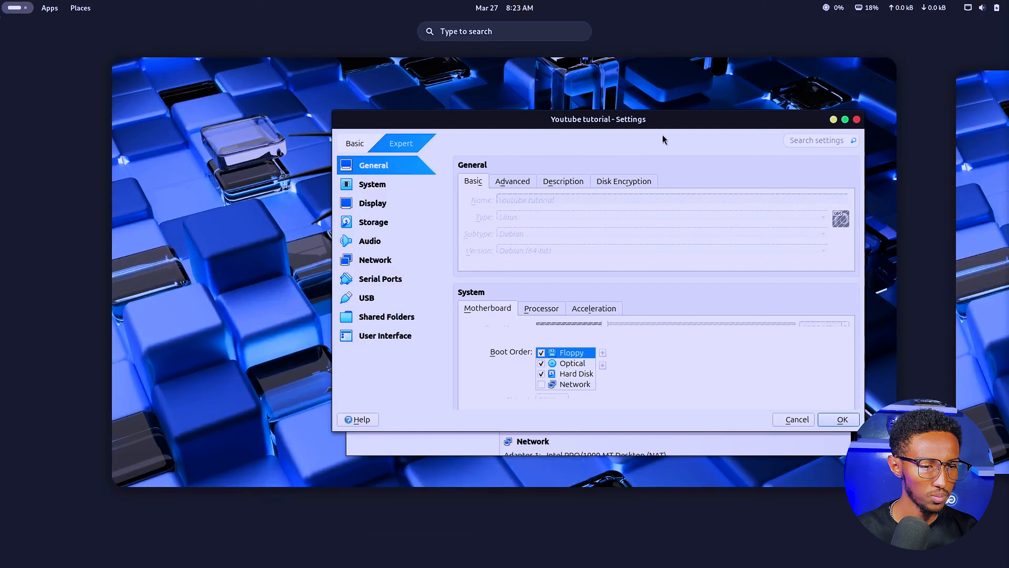
left_click(399, 335)
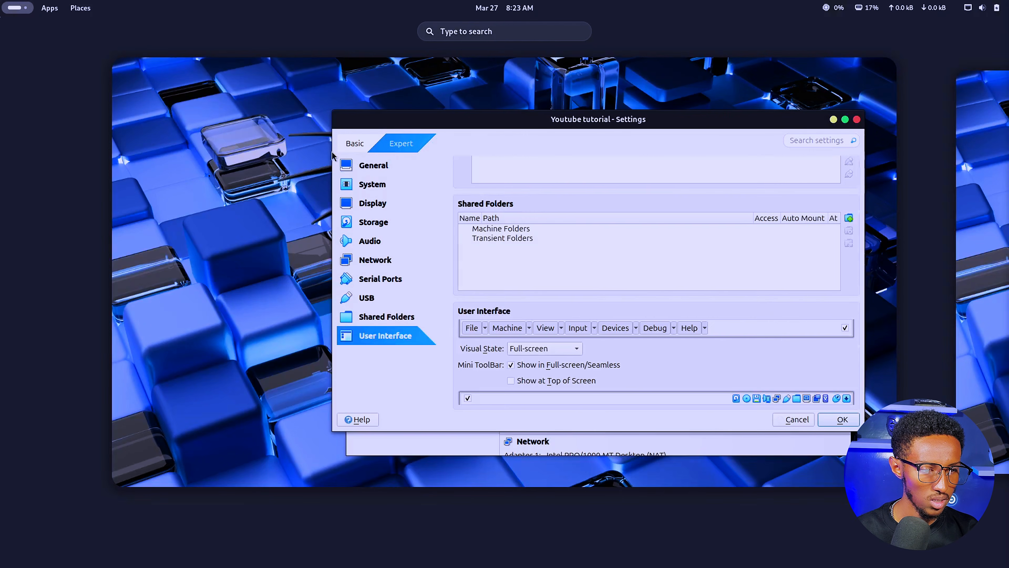
left_click(347, 144)
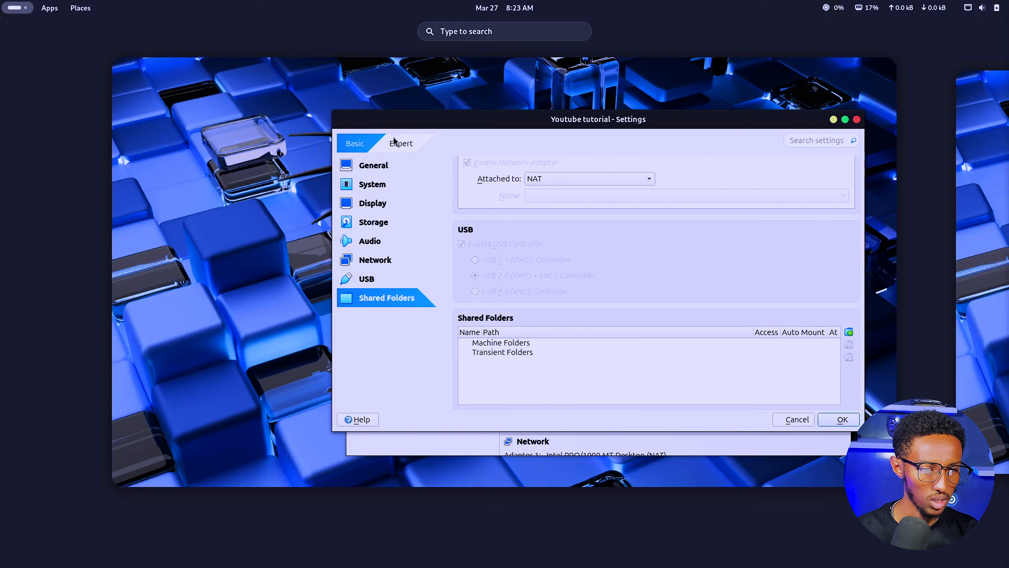
key("Escape")
left_click(390, 148)
Open the global VirtualBox preferences and examine the display options and the other sections at the Expert level
mouse_move(358, 149)
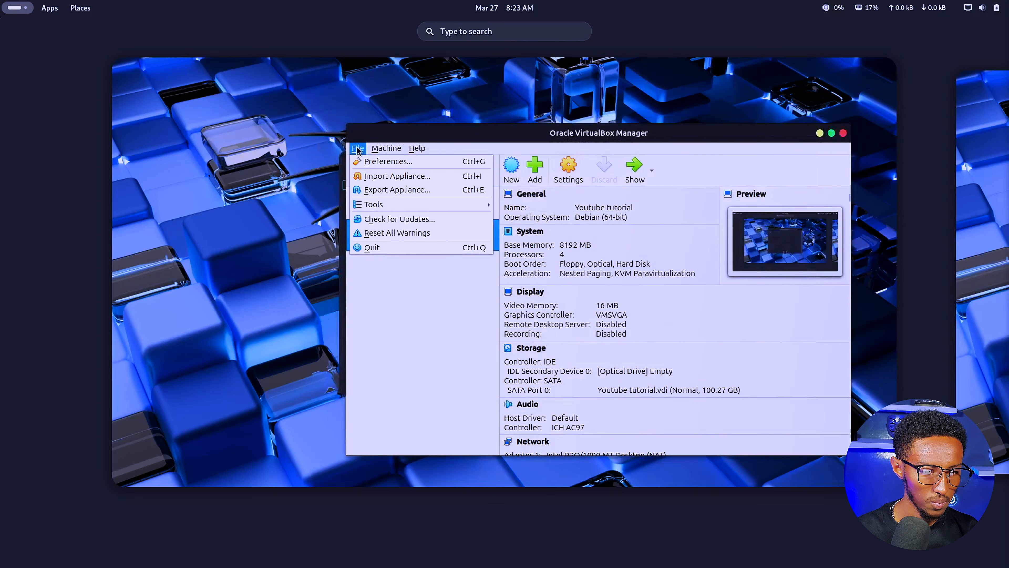
left_click(388, 161)
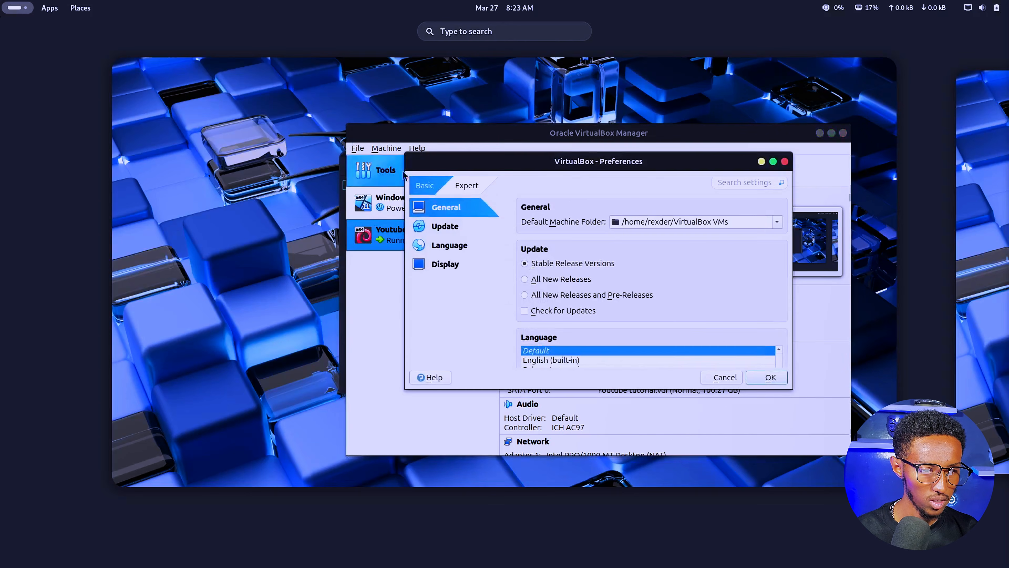
scroll(534, 264, "down", 6)
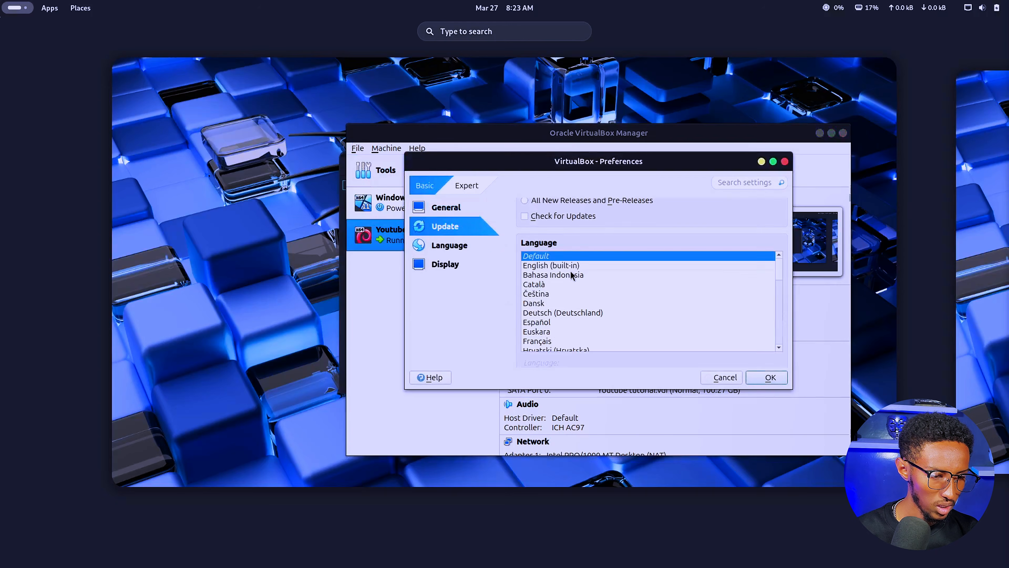
left_click(451, 263)
left_click(466, 190)
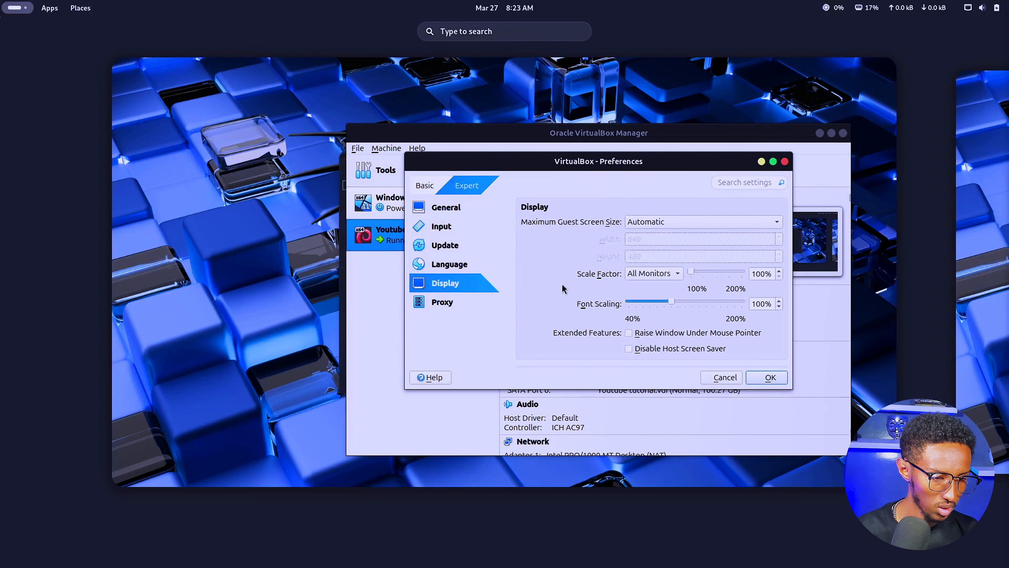
scroll(562, 289, "down", 2)
scroll(577, 310, "up", 10)
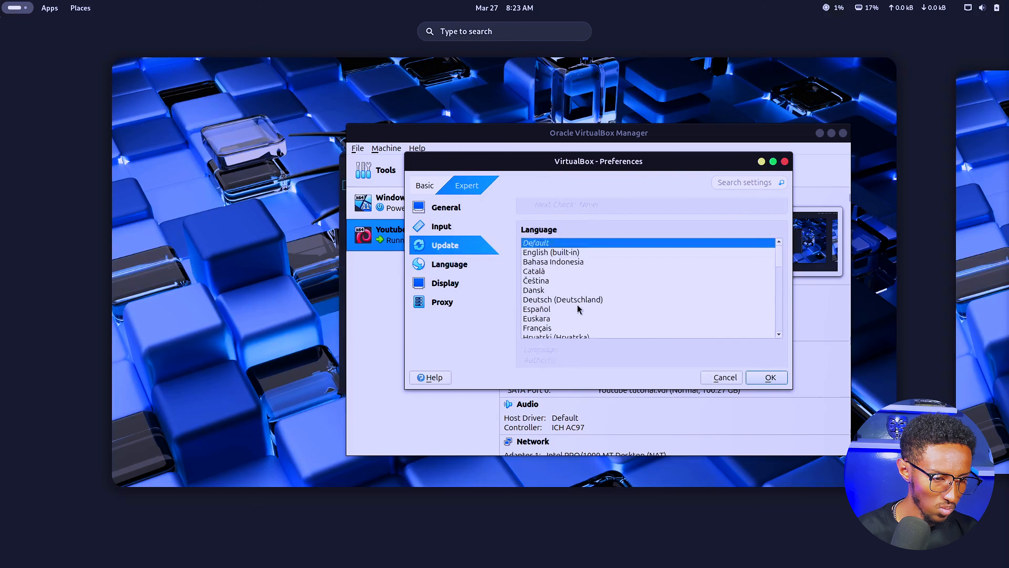
scroll(578, 308, "down", 3)
scroll(561, 244, "up", 4)
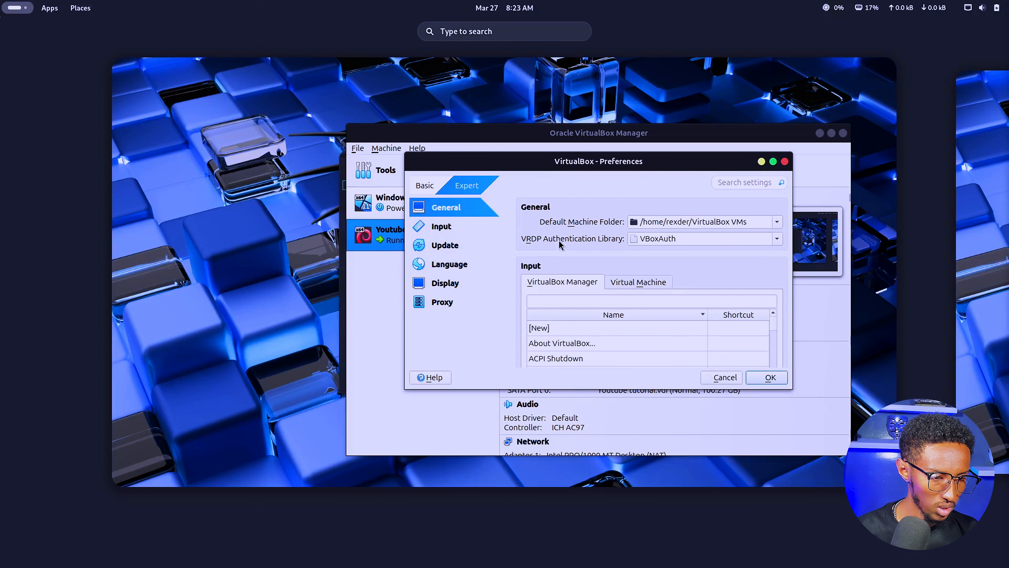
Look up the Host Key Combo among the virtual machine input shortcuts, and close the preferences without saving
scroll(652, 274, "down", 1)
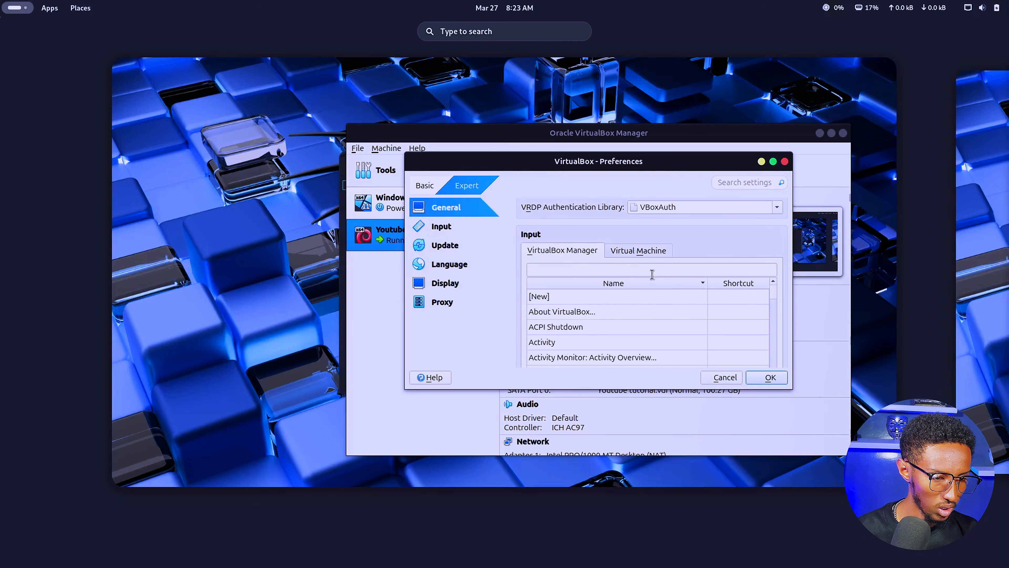
left_click(628, 257)
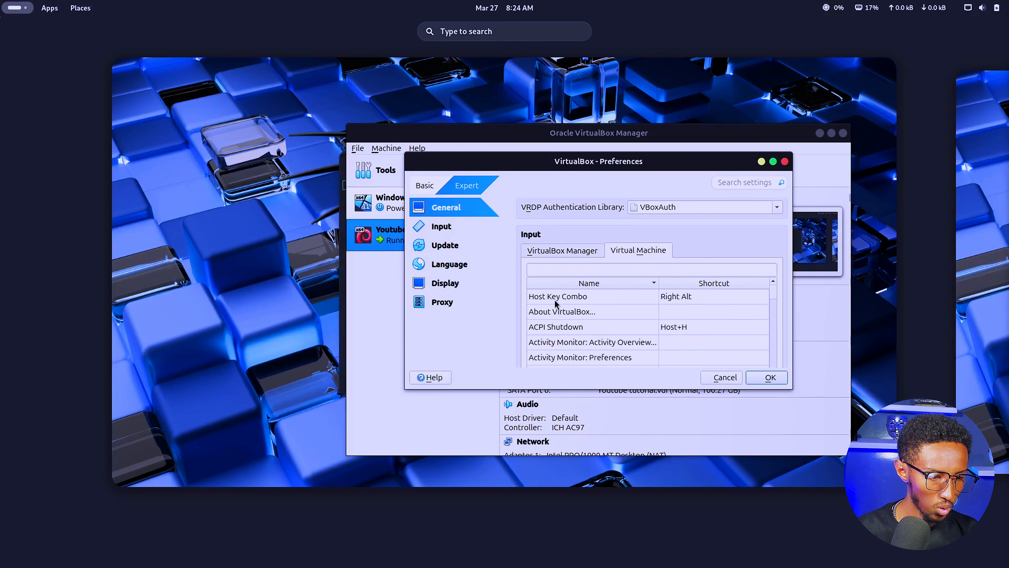
left_click(680, 296)
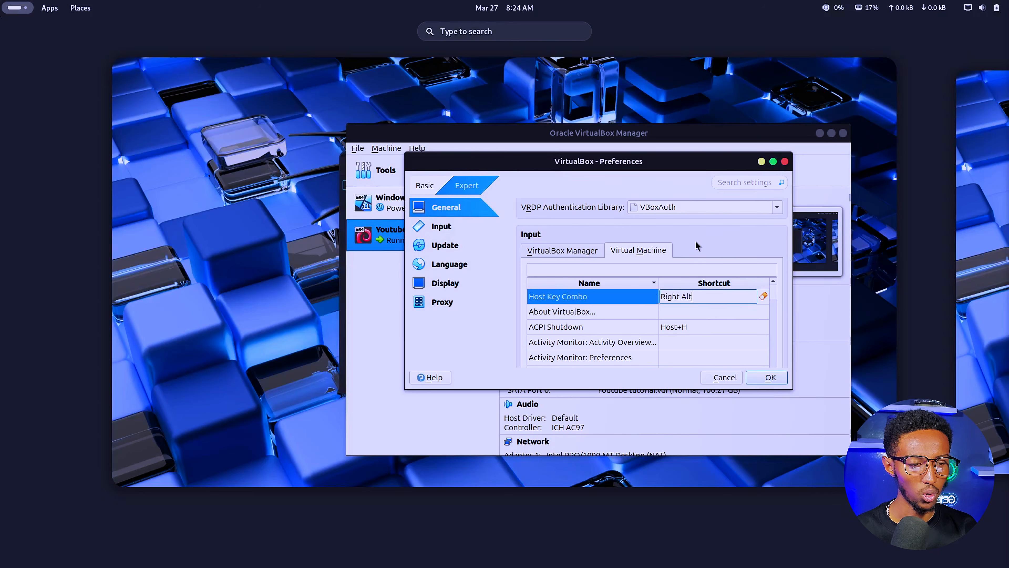
left_click(723, 377)
Minimize the VirtualBox Manager, return to the running Kali machine and switch it from full-screen to windowed mode
left_click_drag(844, 134, 793, 115)
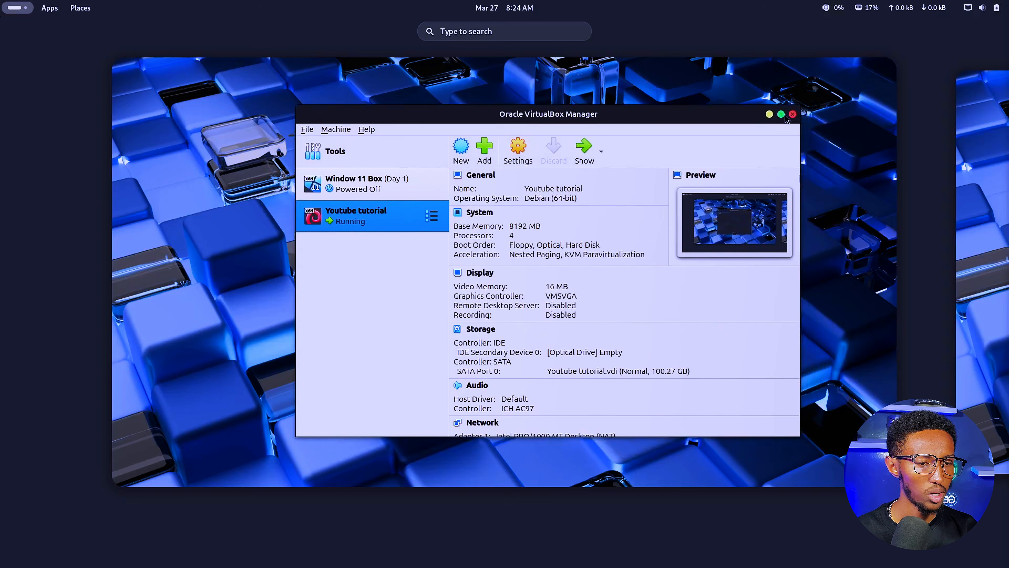
left_click(770, 114)
left_click(525, 220)
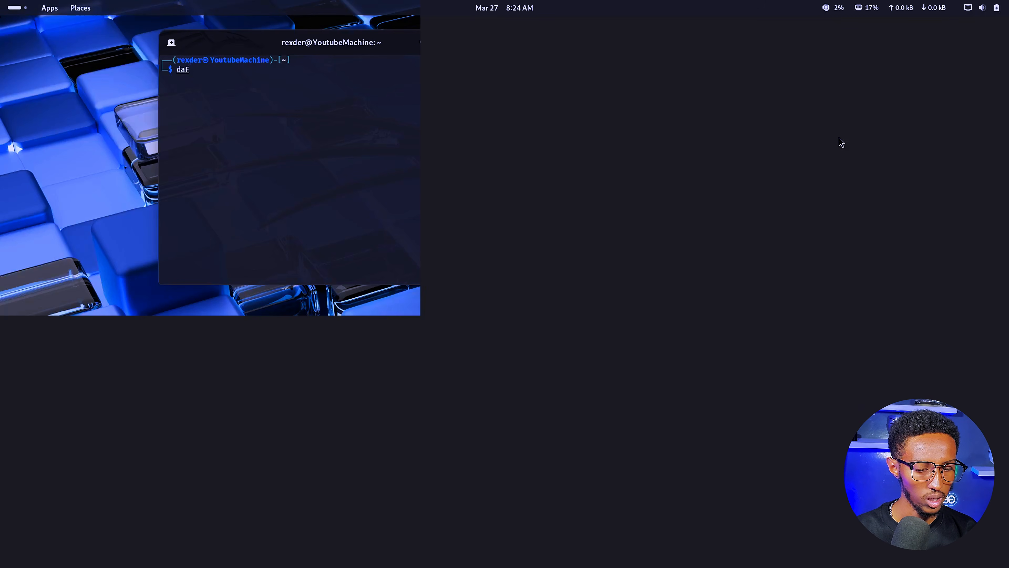
key("alt+f")
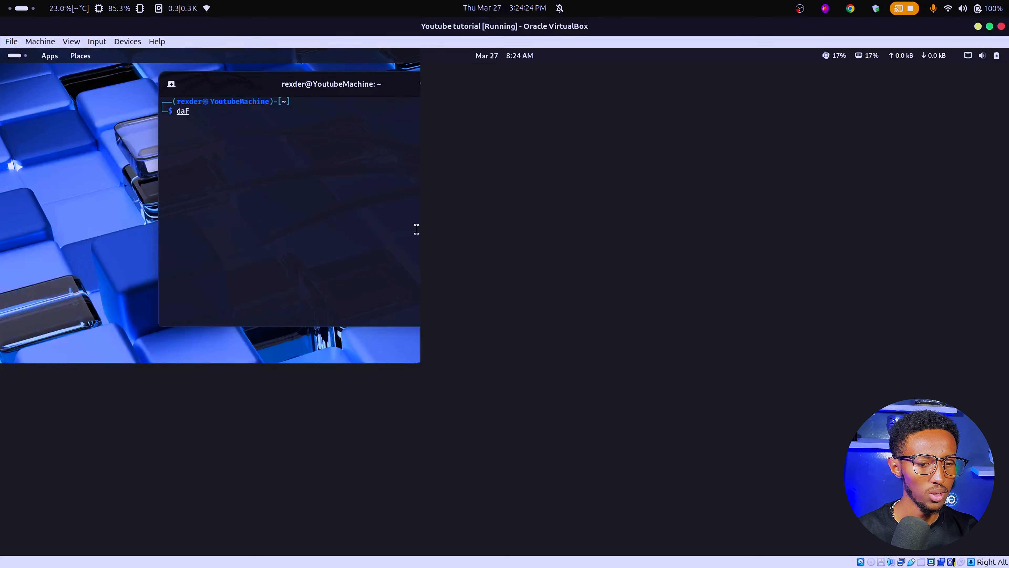
Move the terminal window around the Kali desktop and open the GNOME activities overview
left_click_drag(335, 92, 205, 84)
type("daF")
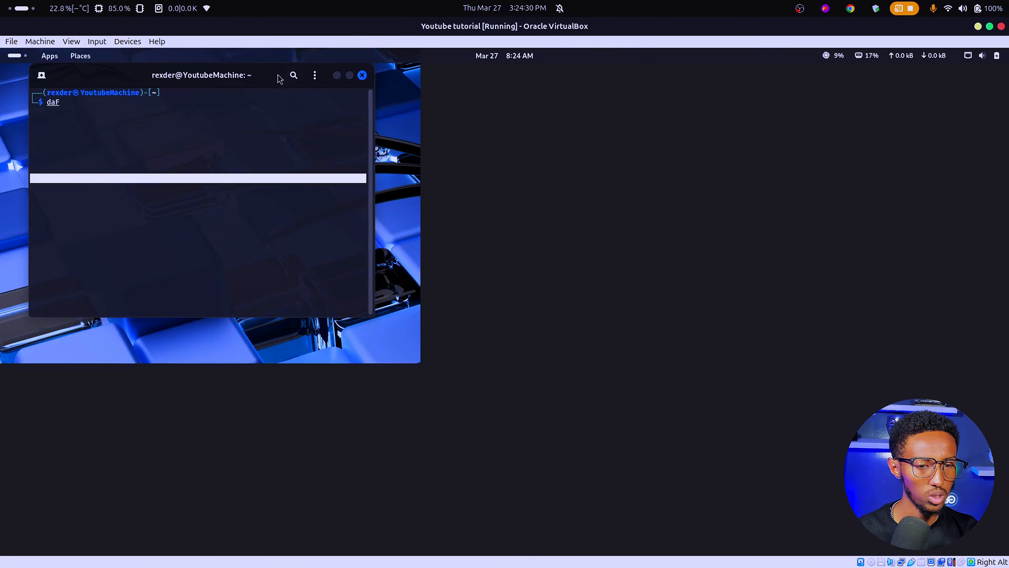
left_click_drag(278, 76, 283, 110)
left_click_drag(216, 30, 517, 29)
key("super")
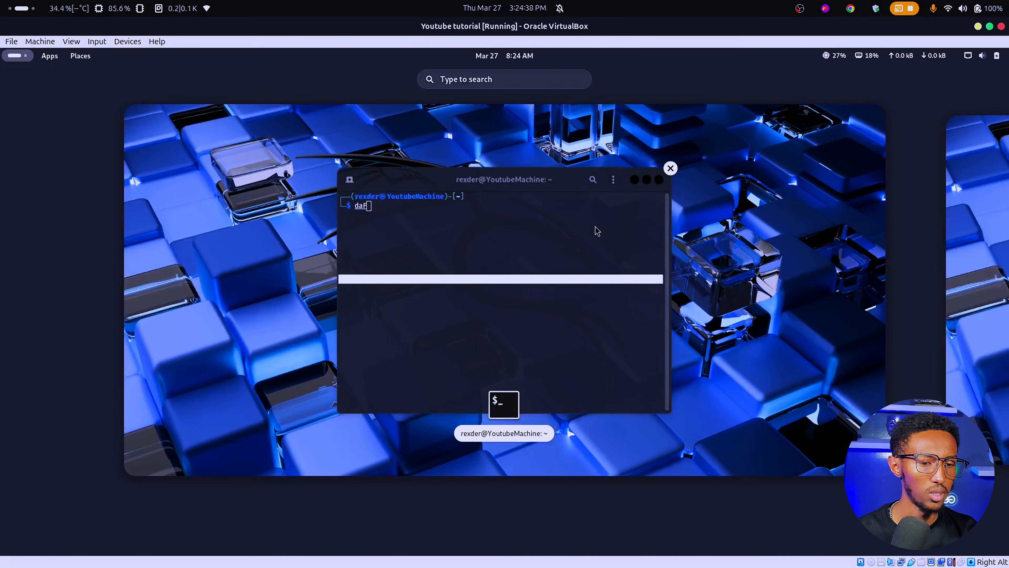
scroll(597, 231, "down", 1)
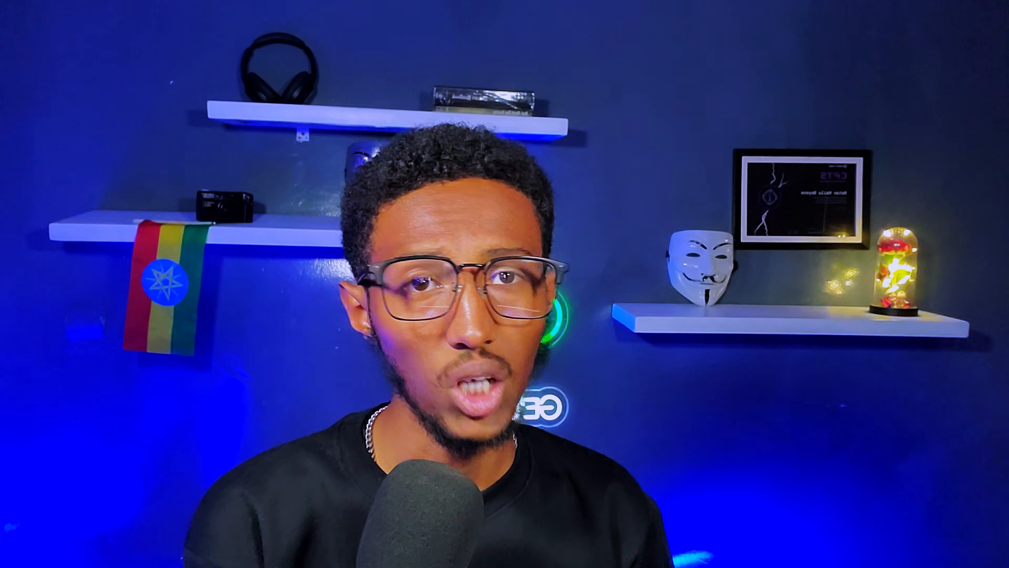